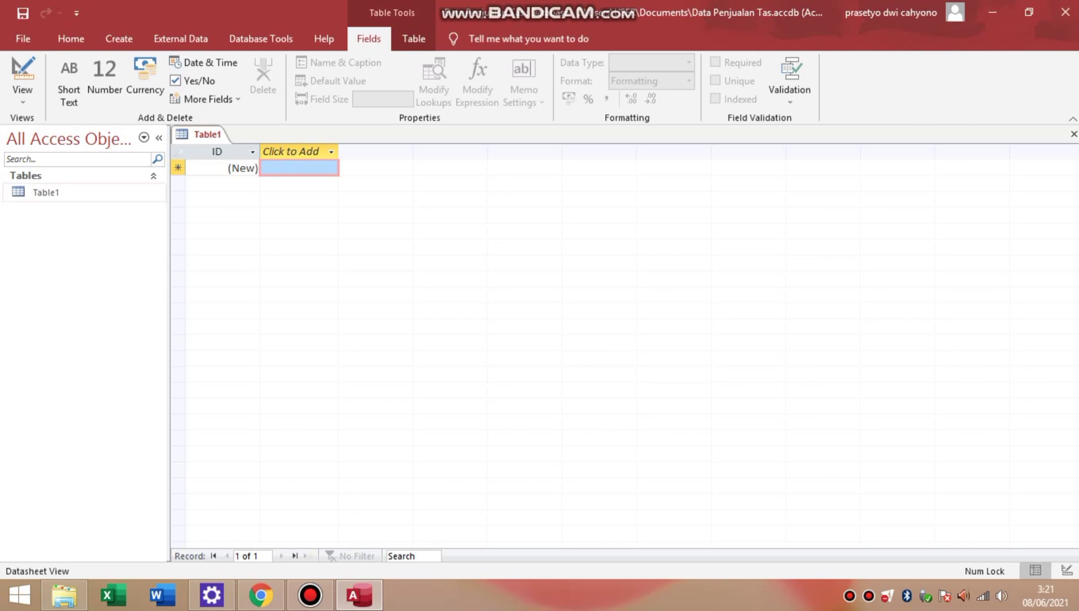
# Step: Open Table1 in Design View, saving the table under the name Tabel Barang
pyautogui.click(84, 193)
pyautogui.rightClick(108, 193)
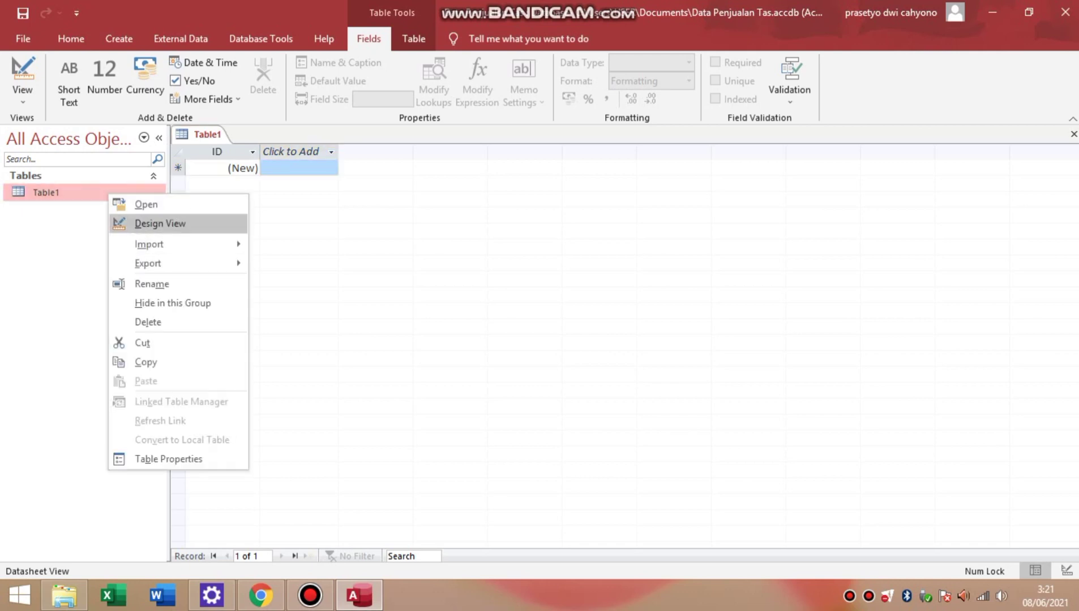
pyautogui.click(161, 223)
pyautogui.press('BackSpace')
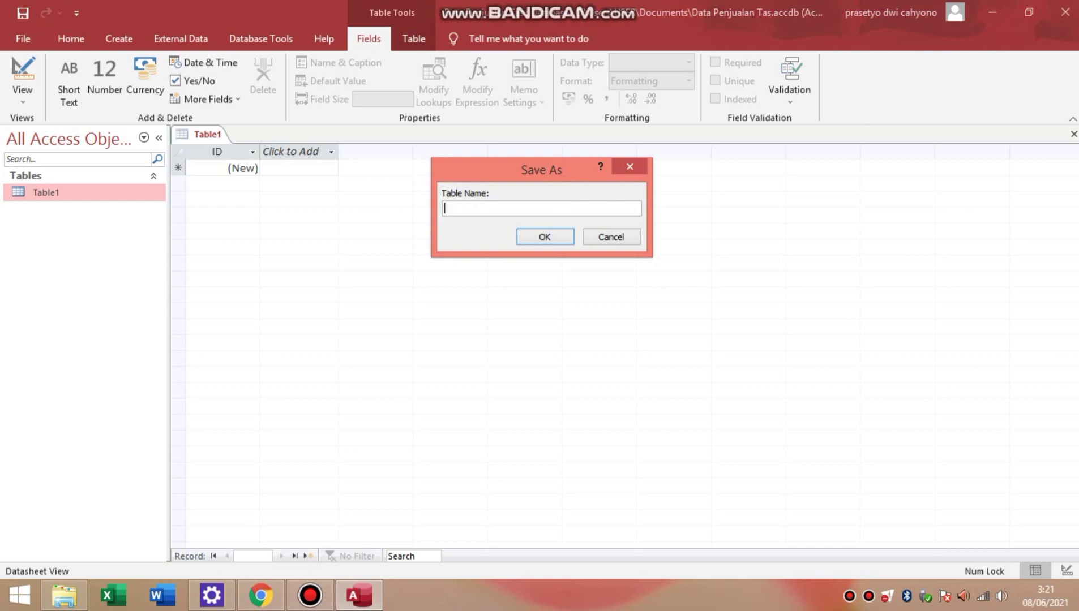
pyautogui.press('capslock')
pyautogui.write('T')
pyautogui.press('capslock')
pyautogui.write('abel')
pyautogui.press('capslock')
pyautogui.write('B')
pyautogui.press('capslock')
pyautogui.write('arang')
pyautogui.press('Return')
# Step: Rename the primary key field to Kode Barang and set its data type to Short Text
pyautogui.press('BackSpace')
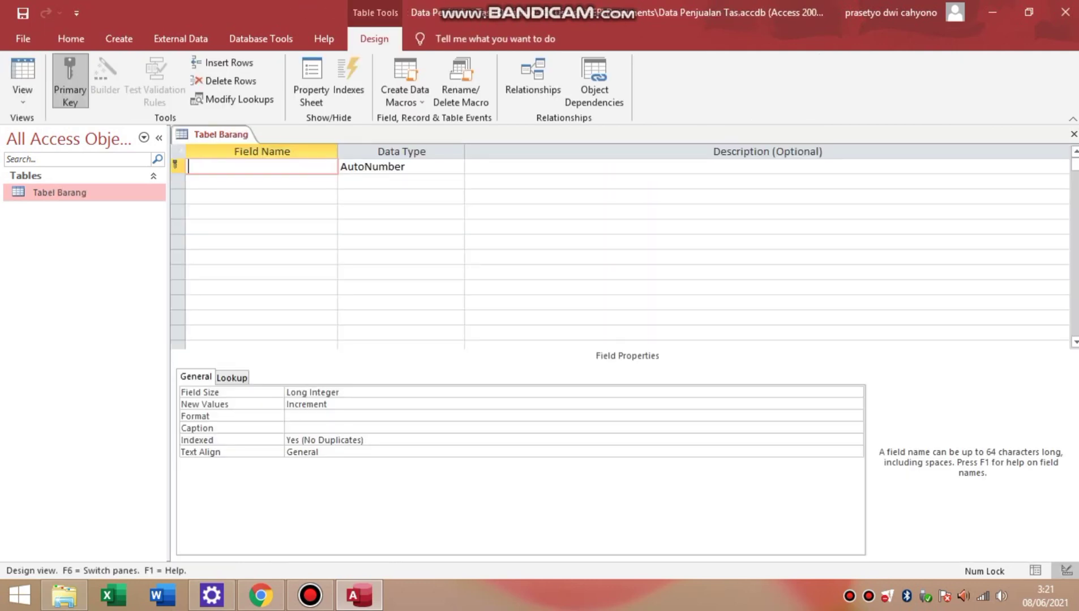
pyautogui.press('capslock')
pyautogui.write('K')
pyautogui.press('capslock')
pyautogui.write('ode')
pyautogui.press('capslock')
pyautogui.write('B')
pyautogui.press('capslock')
pyautogui.write('arang')
pyautogui.press('Tab')
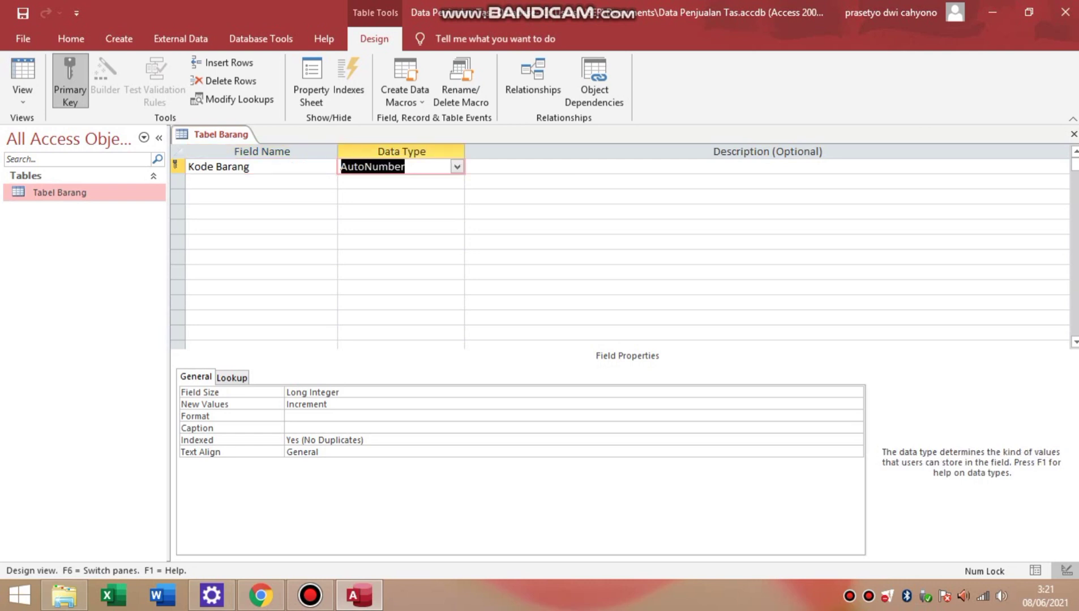
pyautogui.click(457, 166)
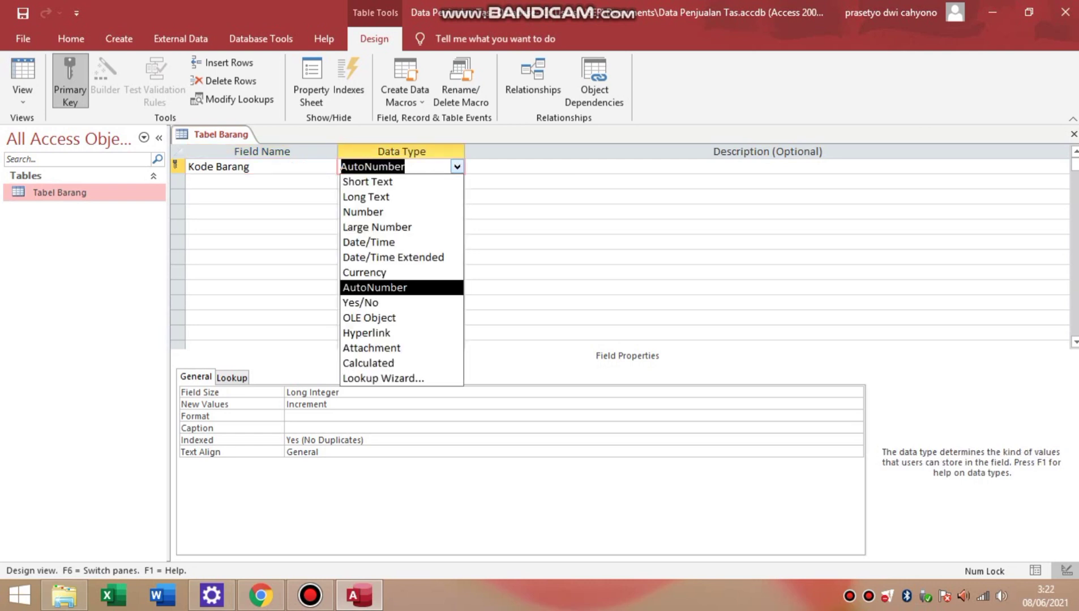
pyautogui.click(400, 181)
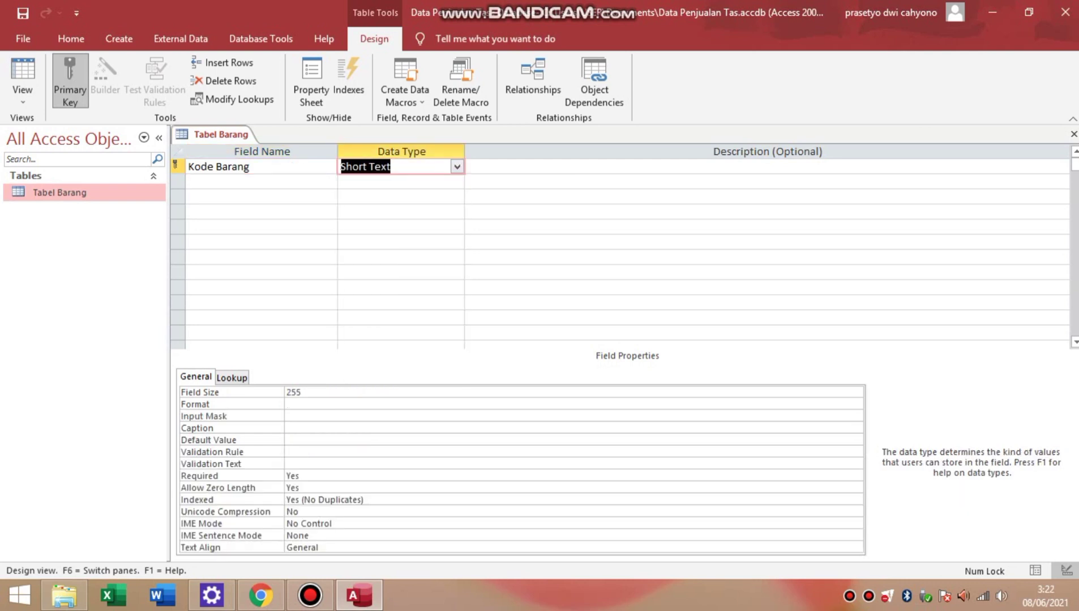
# Step: Add a second field named Merek with the Short Text data type
pyautogui.click(261, 181)
pyautogui.press('capslock')
pyautogui.write('M')
pyautogui.press('capslock')
pyautogui.write('e')
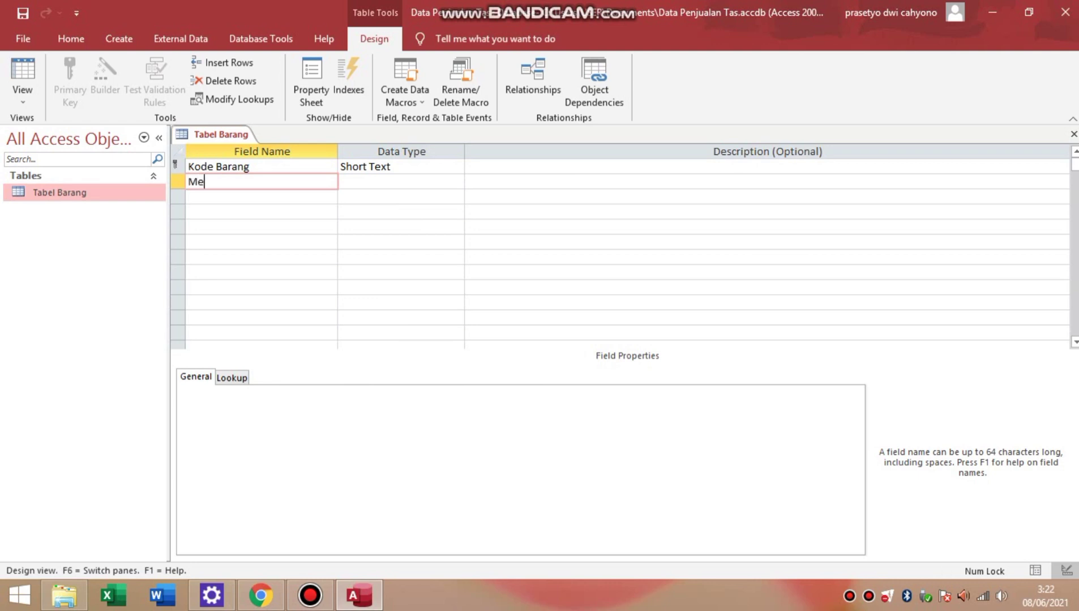
pyautogui.write('rek')
pyautogui.press('Tab')
pyautogui.press('Tab')
pyautogui.press('Tab')
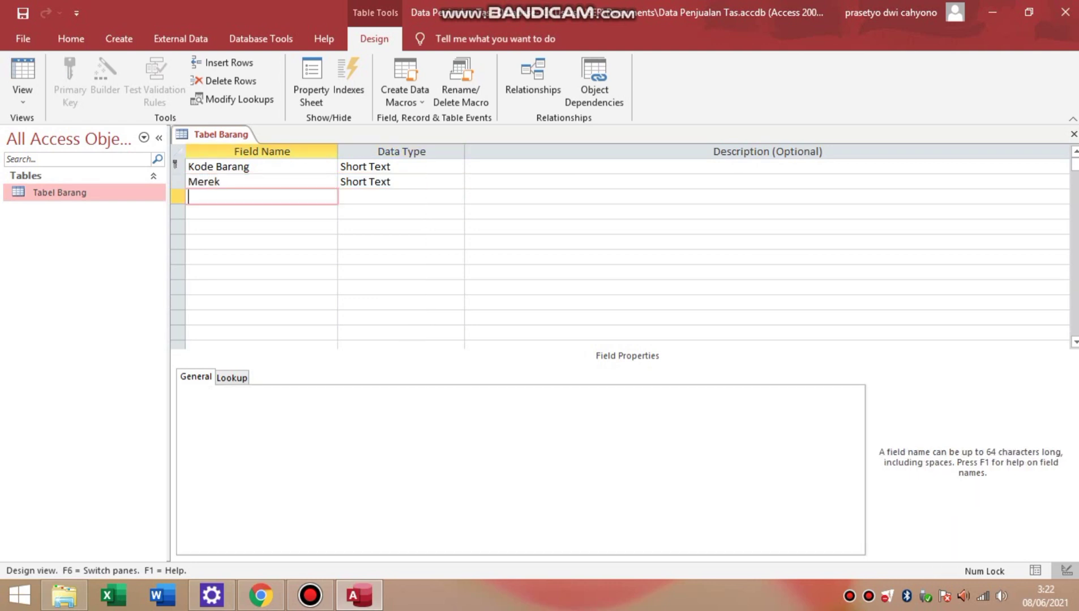
# Step: Add a field named Harga below Merek and set its data type to Currency
pyautogui.press('capslock')
pyautogui.write('H')
pyautogui.press('capslock')
pyautogui.write('arga')
pyautogui.press('Tab')
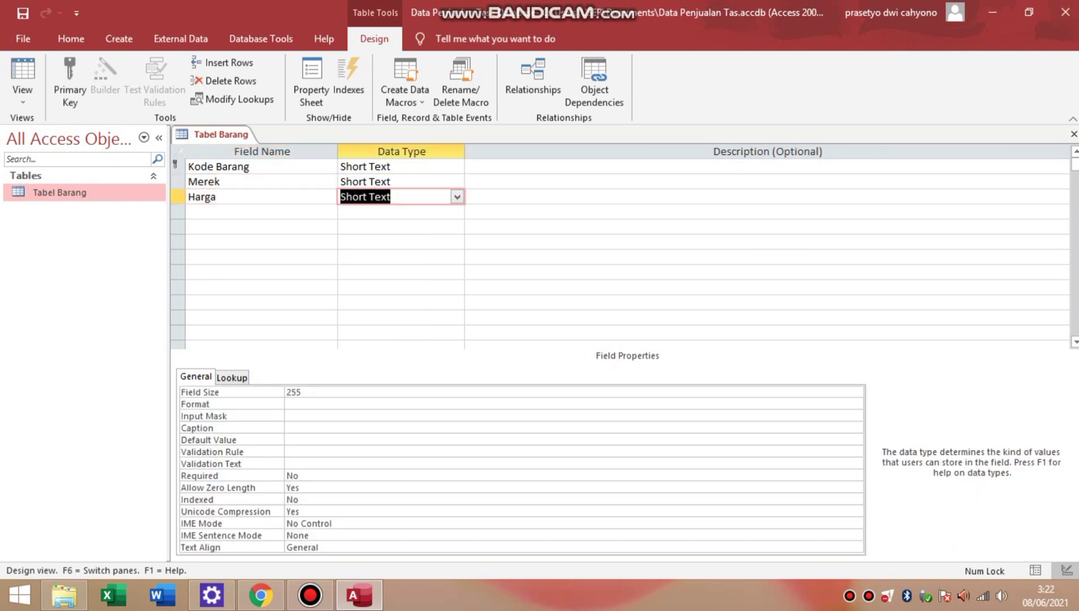
pyautogui.click(457, 197)
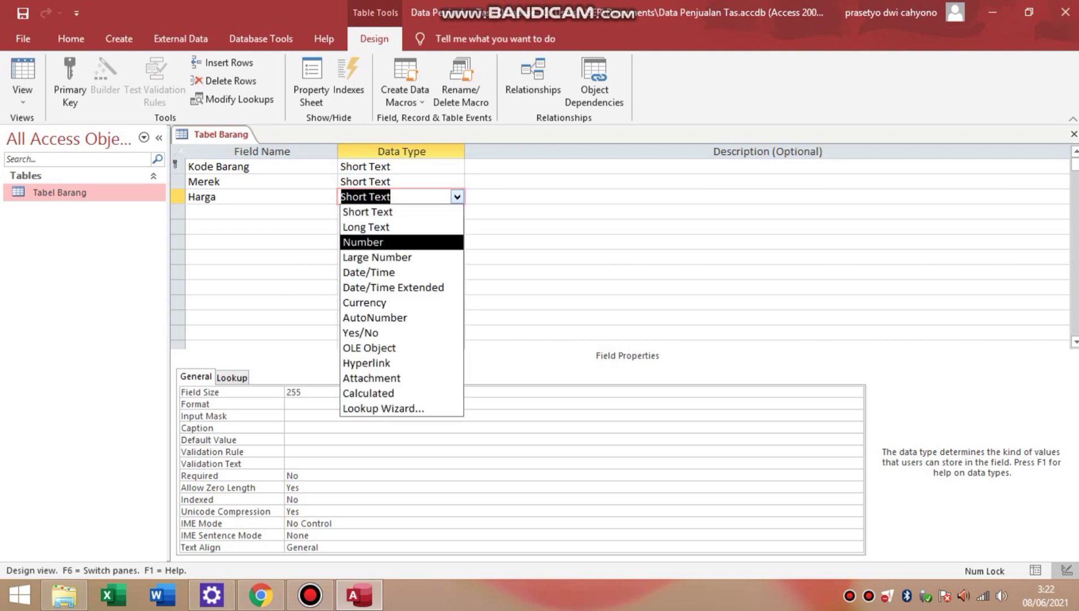
pyautogui.press('Up')
pyautogui.press('Up')
pyautogui.press('Return')
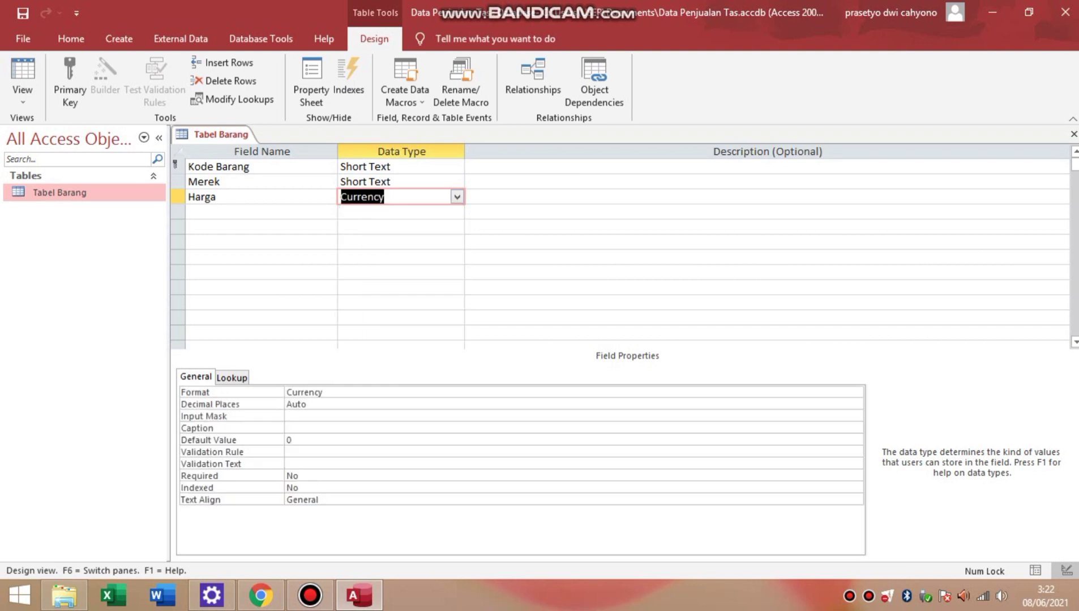
# Step: Add a field named Kuantitas below Harga and set its data type to Number
pyautogui.press('Tab')
pyautogui.press('Tab')
pyautogui.write('Kuantitas')
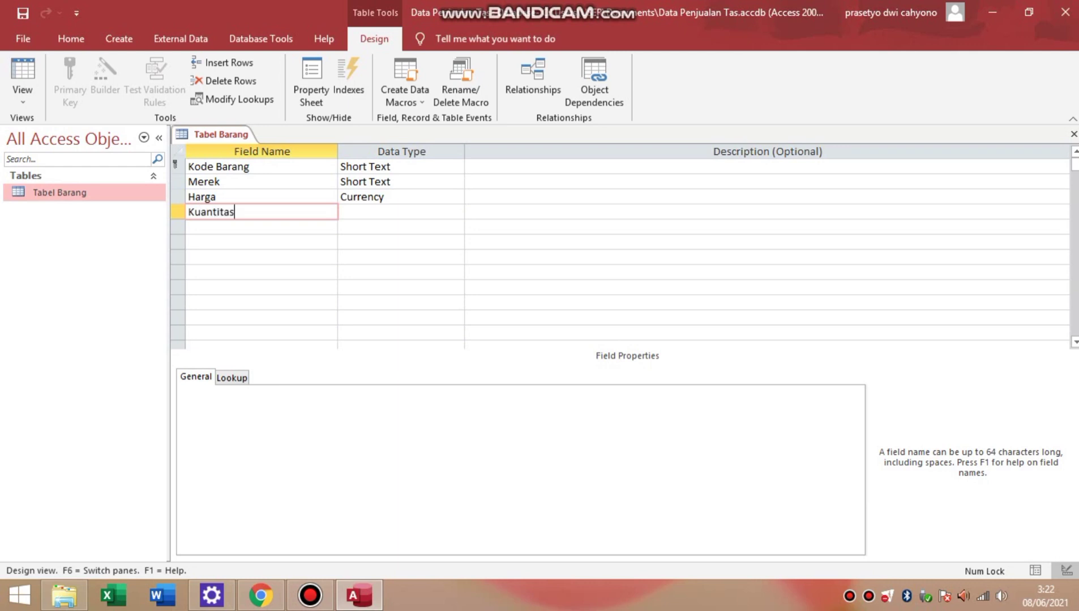
pyautogui.press('Tab')
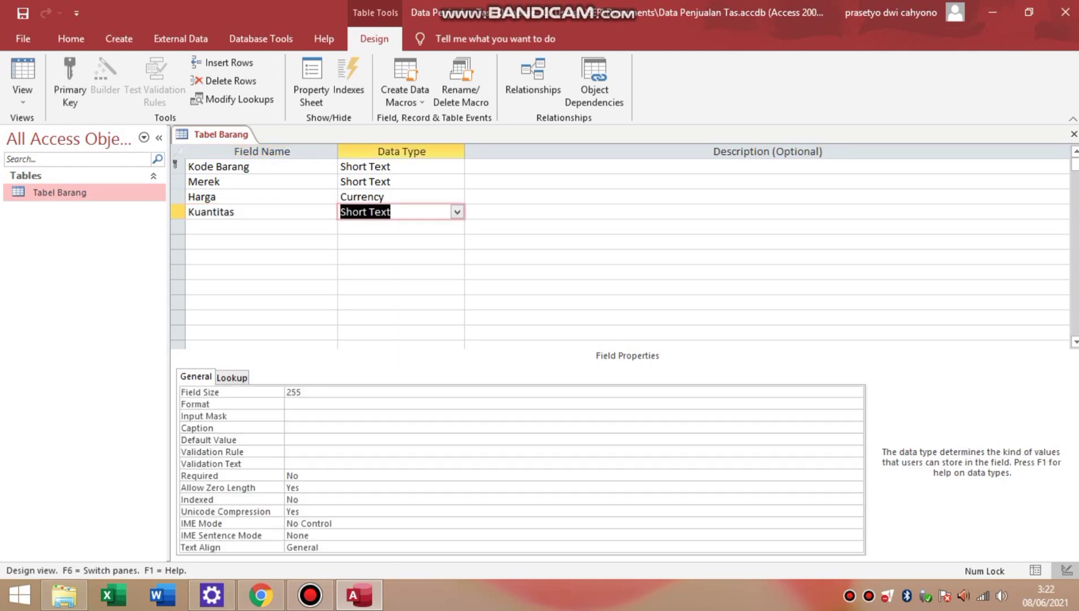
pyautogui.hotkey('alt', 'Down')
pyautogui.press('Down')
pyautogui.press('Down')
pyautogui.press('Return')
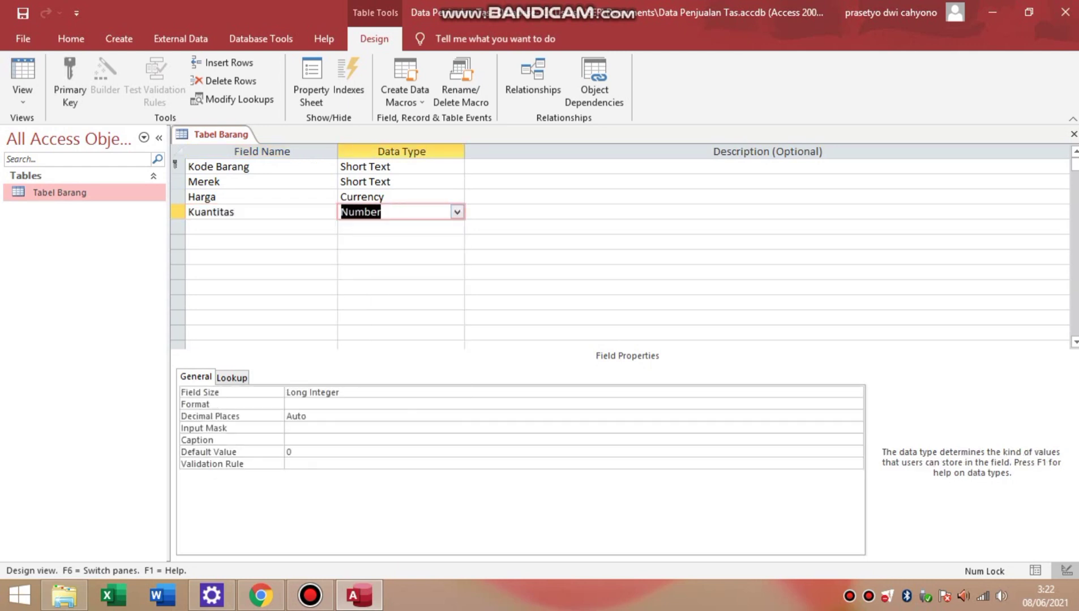
# Step: Add a Calculated field named Jumlah with the expression [Harga]*[Kuantitas]
pyautogui.press('Tab')
pyautogui.press('Tab')
pyautogui.write('Jumlah')
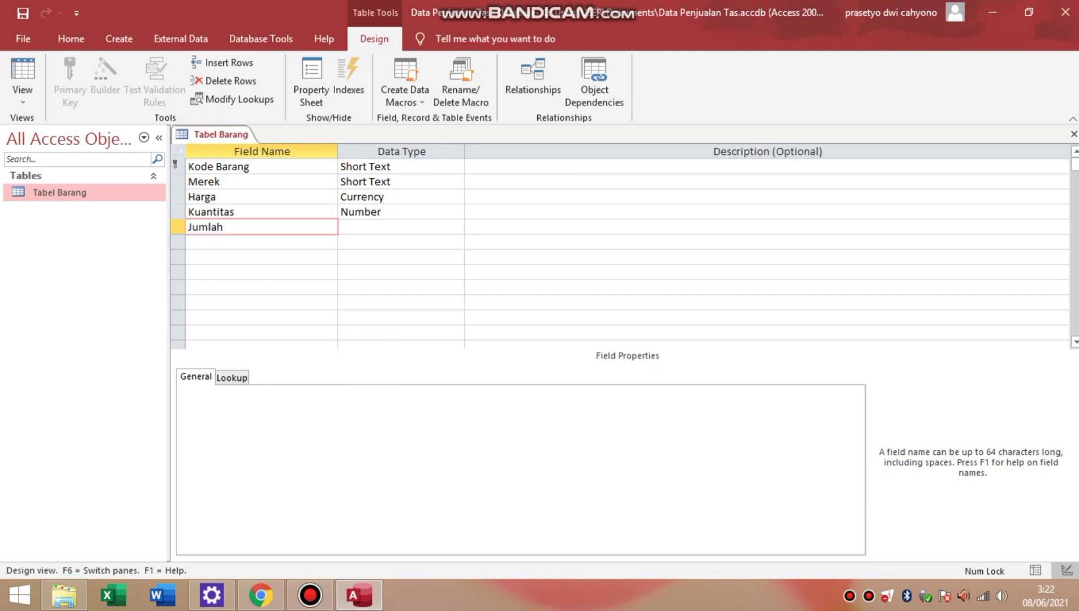
pyautogui.press('Tab')
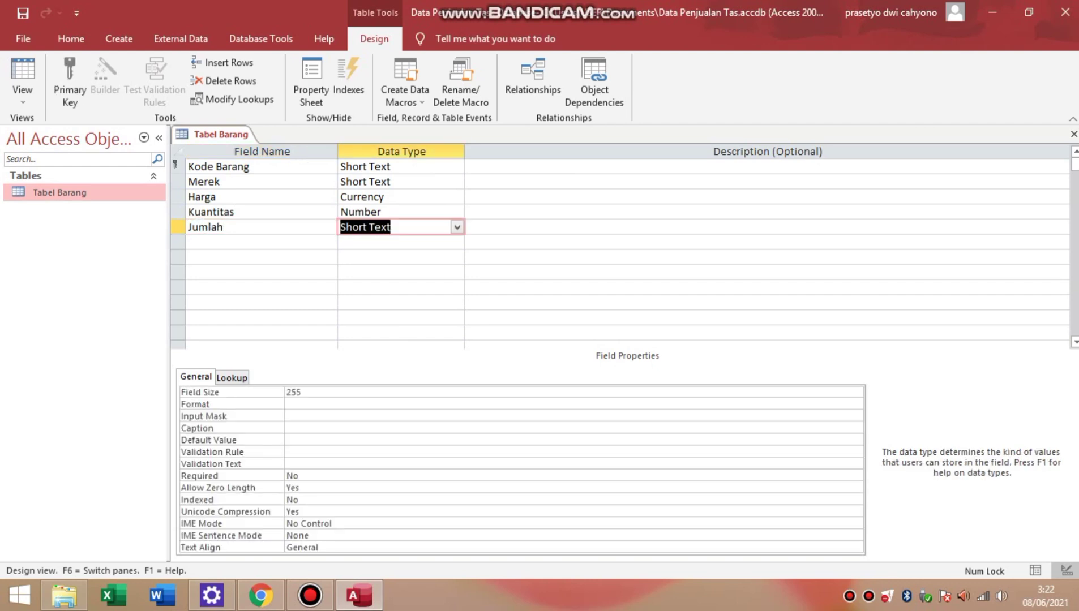
pyautogui.rightClick(456, 227)
pyautogui.click(456, 227)
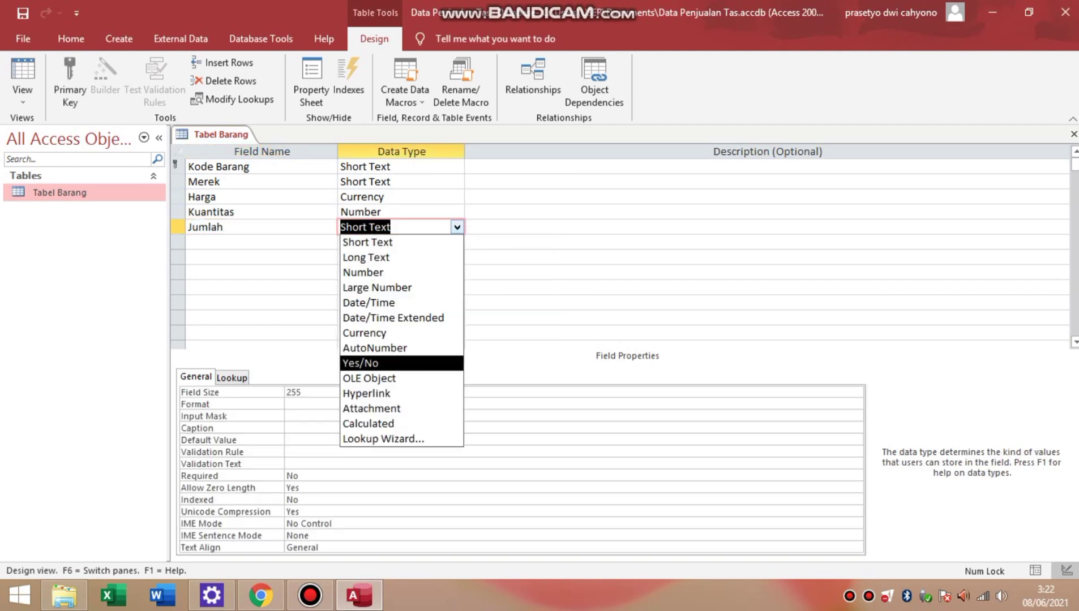
pyautogui.press('Return')
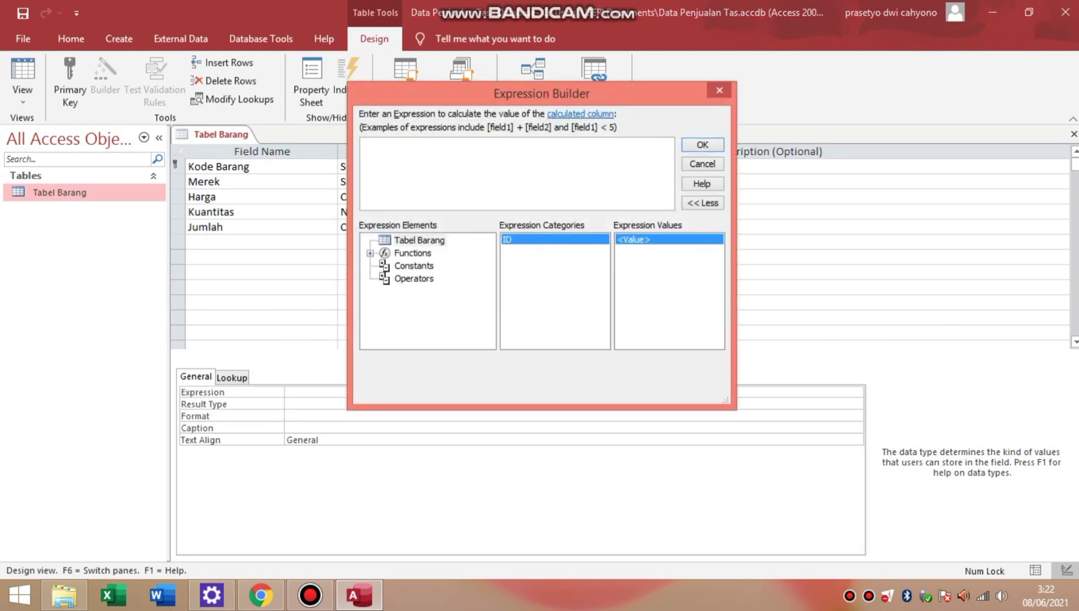
pyautogui.write('[Harga]*[Kuantitas]')
pyautogui.press('Return')
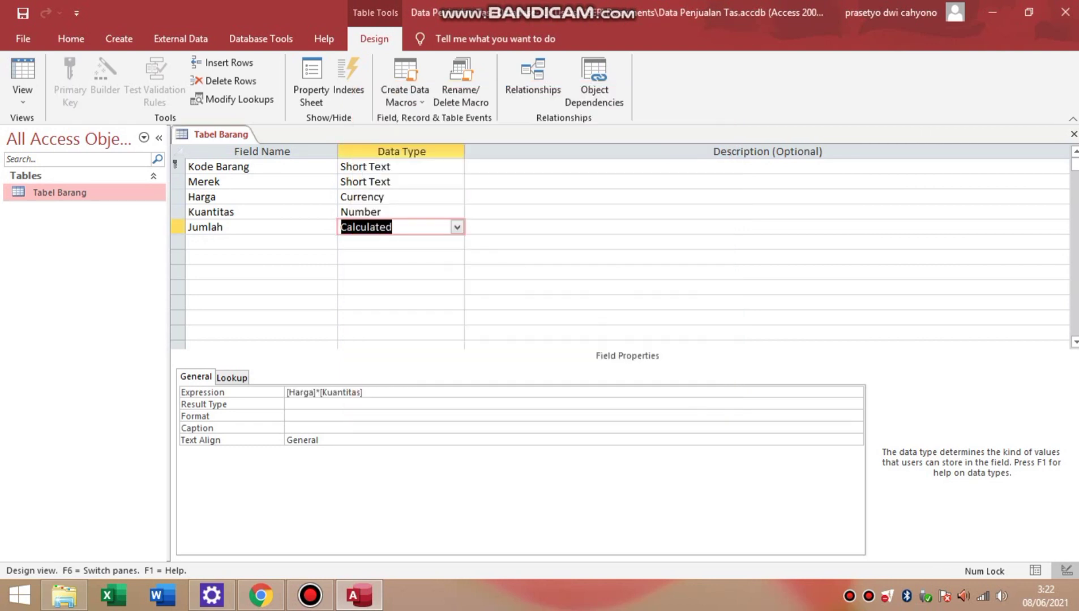
pyautogui.rightClick(241, 134)
pyautogui.press('Escape')
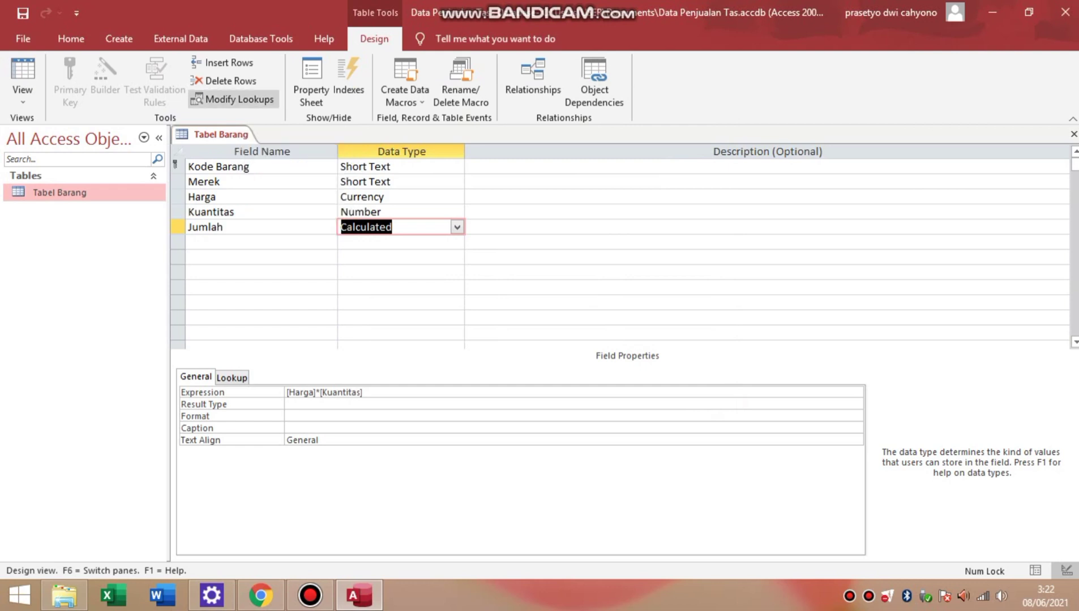
# Step: Create a second table and open it in Design View, saving it as Kode Barang
pyautogui.click(119, 39)
pyautogui.click(88, 79)
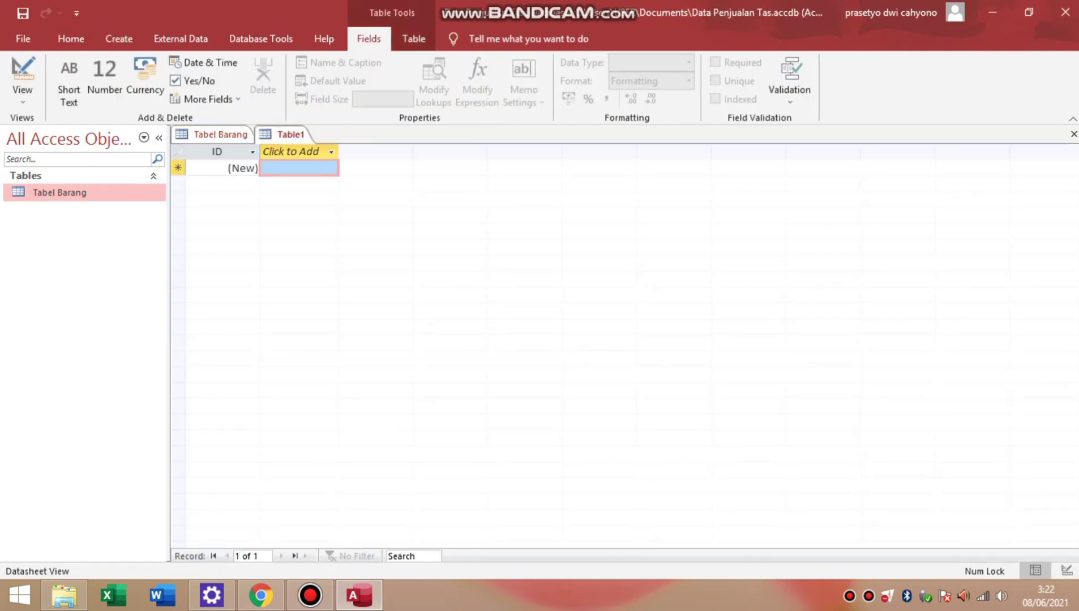
pyautogui.click(45, 211)
pyautogui.rightClick(97, 214)
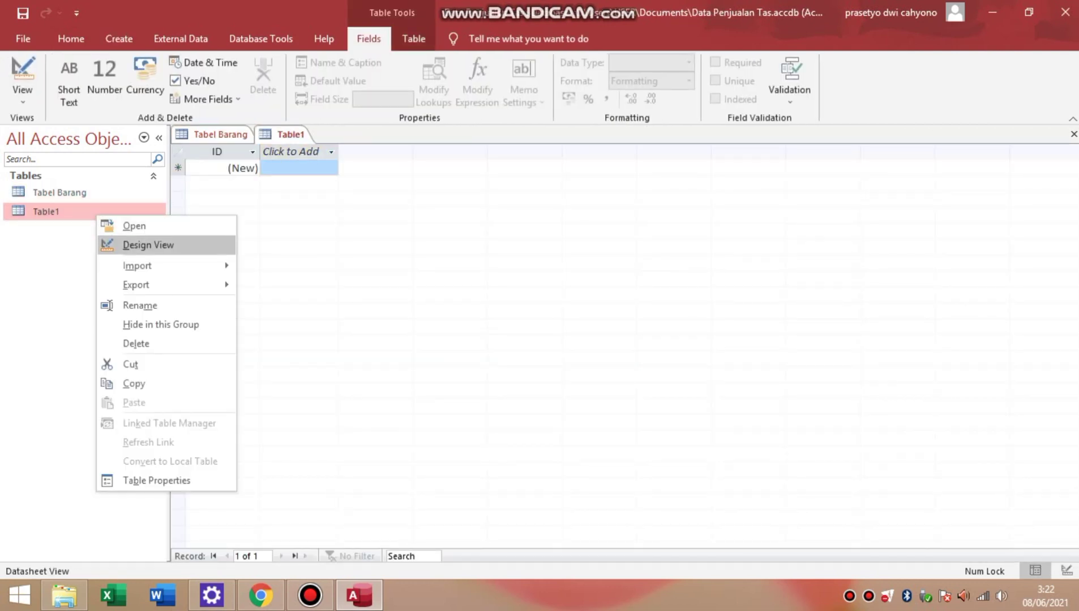
pyautogui.click(148, 245)
pyautogui.press('BackSpace')
pyautogui.press('capslock')
pyautogui.write('K')
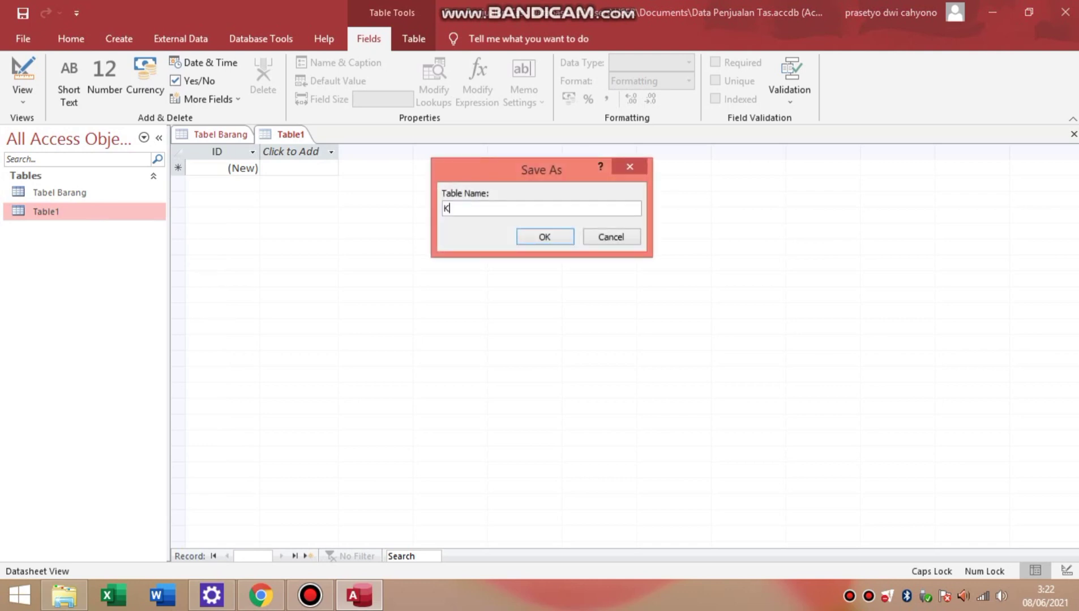
pyautogui.press('capslock')
pyautogui.write('ode')
pyautogui.press('capslock')
pyautogui.write('B')
pyautogui.press('capslock')
pyautogui.write('arang')
pyautogui.press('Return')
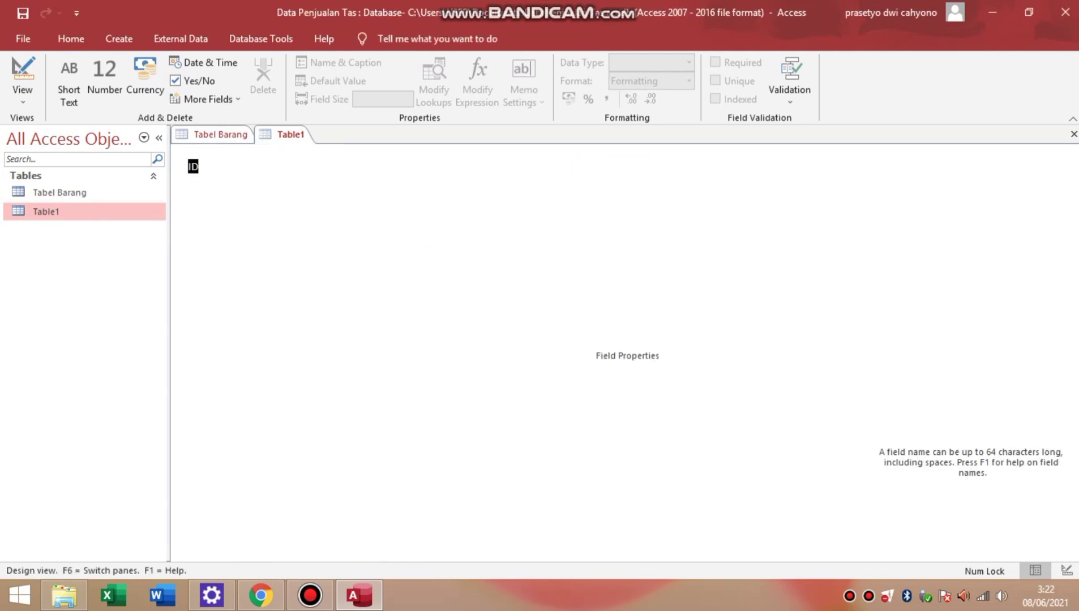
# Step: Name the new table's primary key field Kode Barang and change its data type to Short Text
pyautogui.press('capslock')
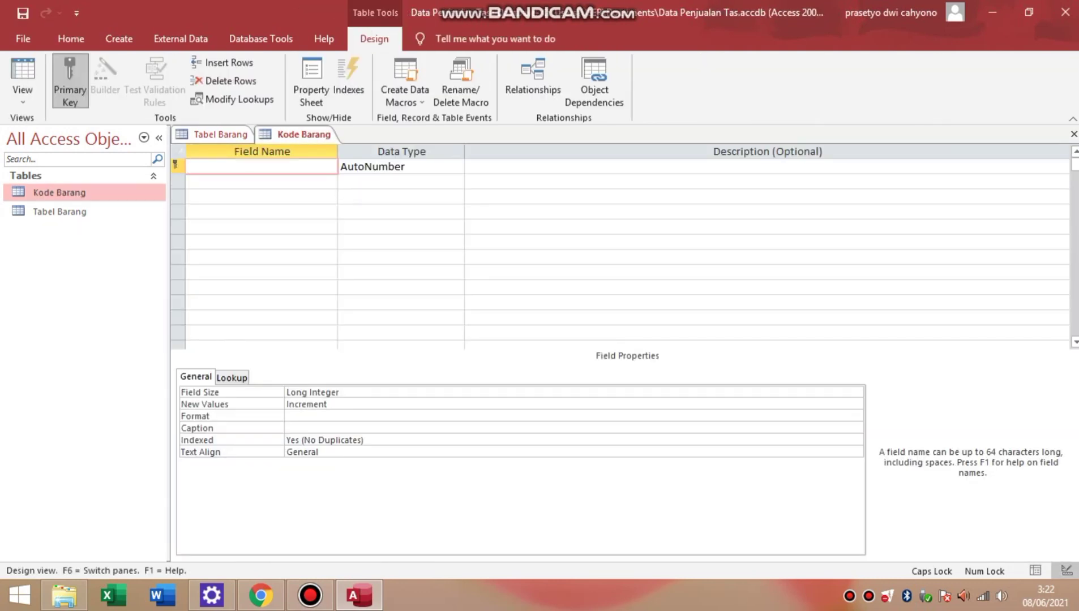
pyautogui.write('K')
pyautogui.press('capslock')
pyautogui.write('ode')
pyautogui.press('capslock')
pyautogui.write('B')
pyautogui.press('capslock')
pyautogui.write('arang')
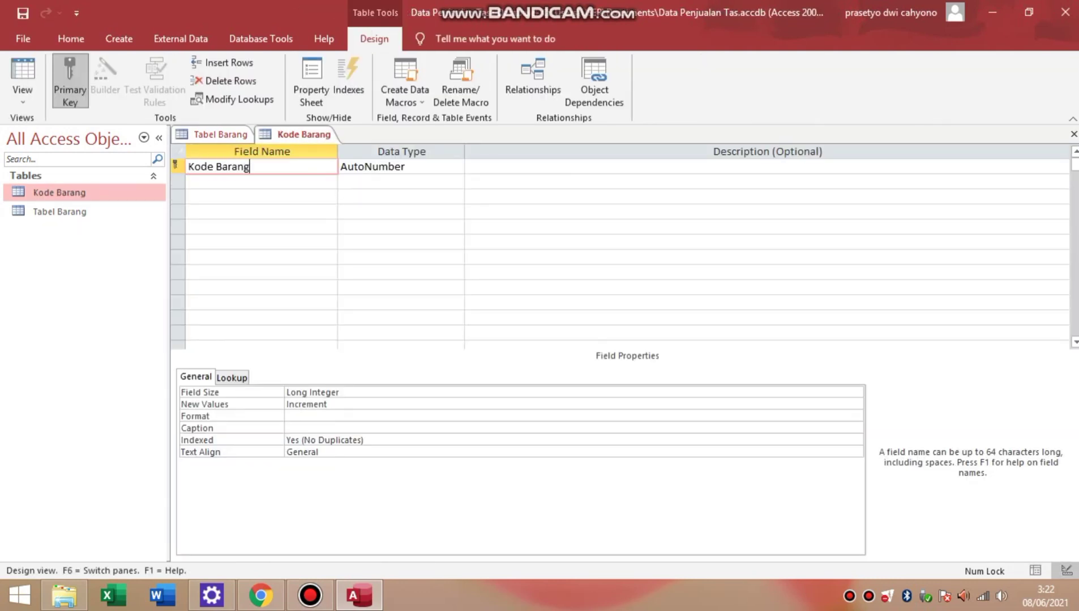
pyautogui.press('Tab')
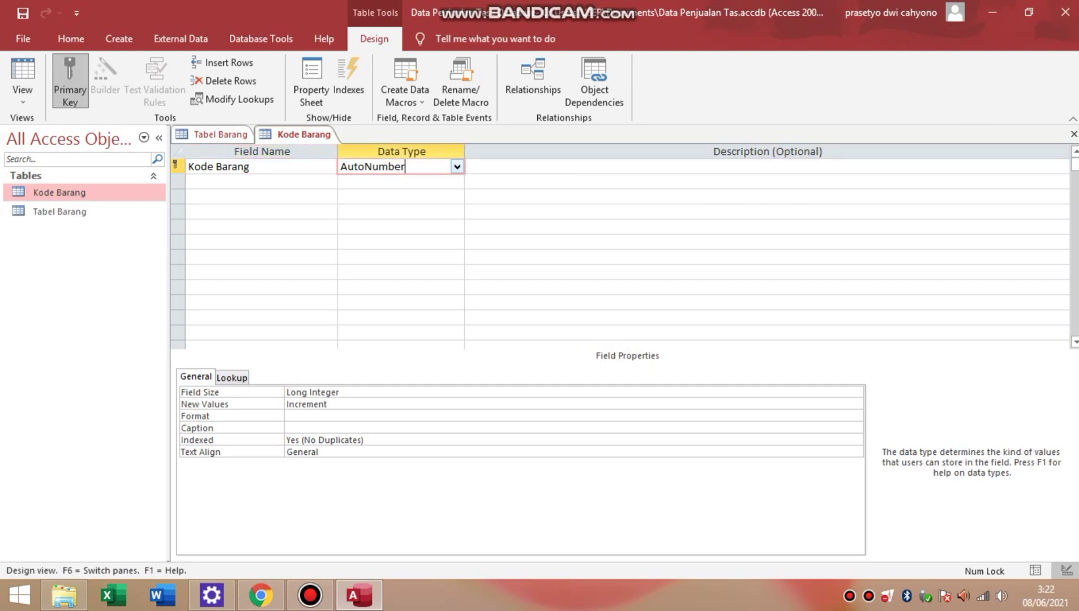
pyautogui.click(456, 167)
pyautogui.click(365, 182)
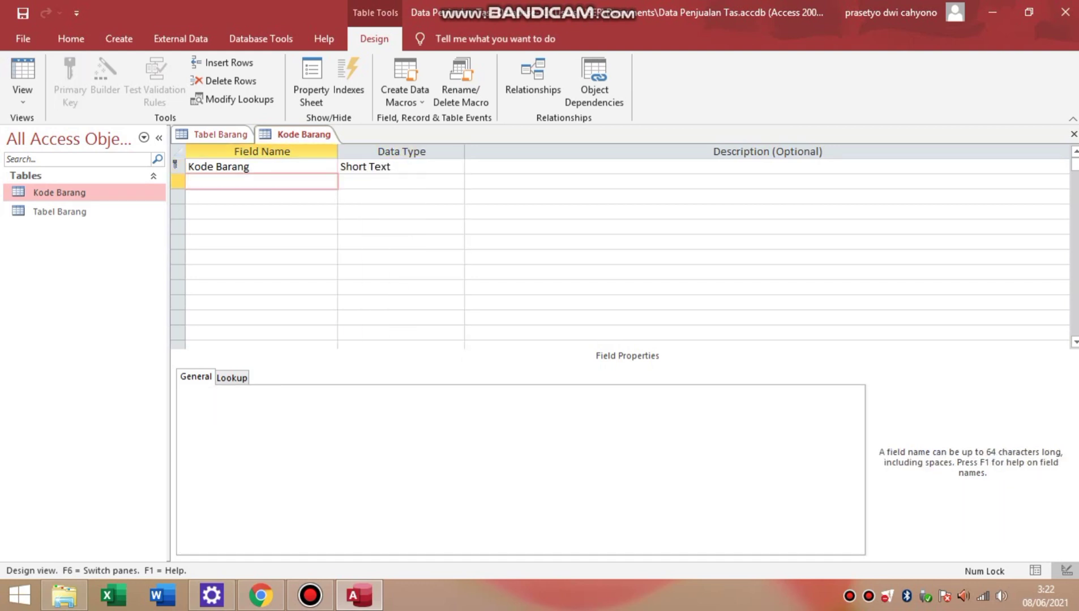
# Step: Add a field named Tgl Transaksi to the Kode Barang table with the Date/Time data type
pyautogui.press('capslock')
pyautogui.write('T')
pyautogui.press('capslock')
pyautogui.write('gl')
pyautogui.press('capslock')
pyautogui.write('T')
pyautogui.press('capslock')
pyautogui.write('ransaski')
pyautogui.press('BackSpace')
pyautogui.press('BackSpace')
pyautogui.press('BackSpace')
pyautogui.write('ksi')
pyautogui.press('Tab')
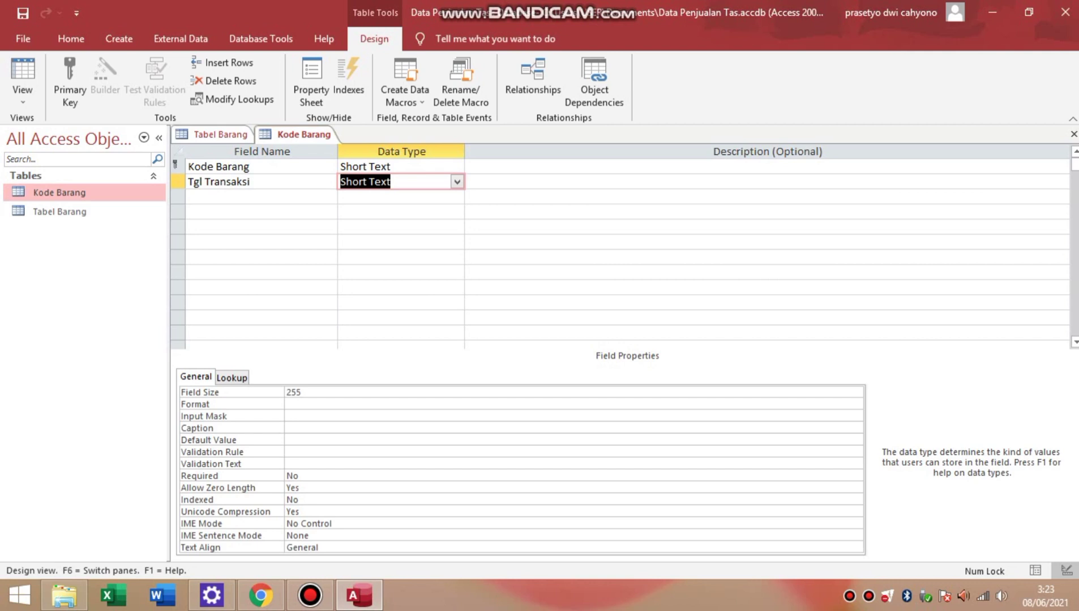
pyautogui.click(457, 181)
pyautogui.click(368, 257)
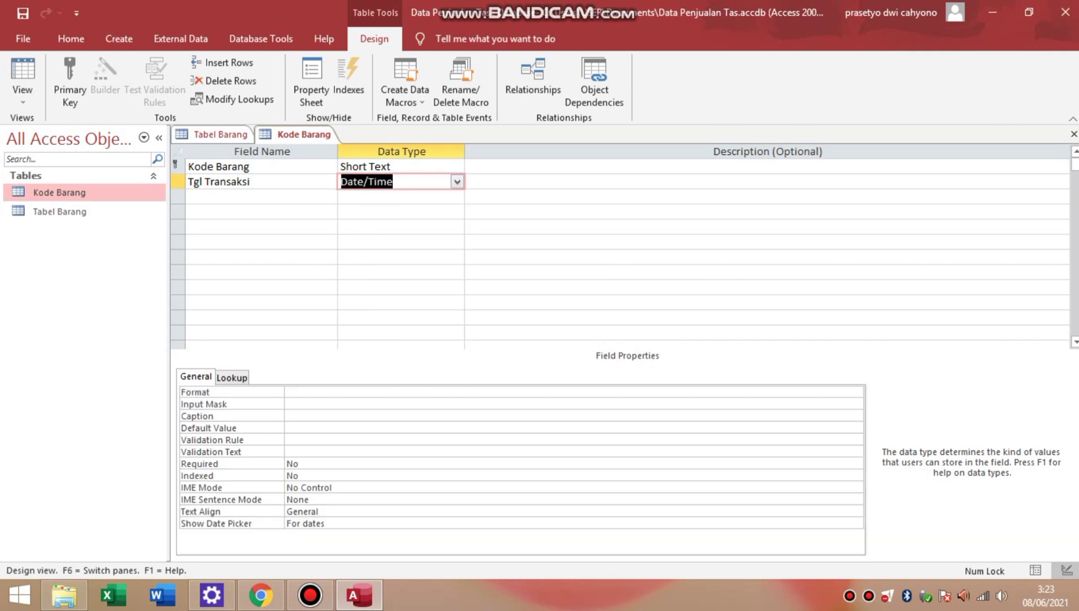
# Step: Save the Kode Barang table design and close all open tables
pyautogui.rightClick(307, 132)
pyautogui.click(340, 141)
pyautogui.rightClick(325, 133)
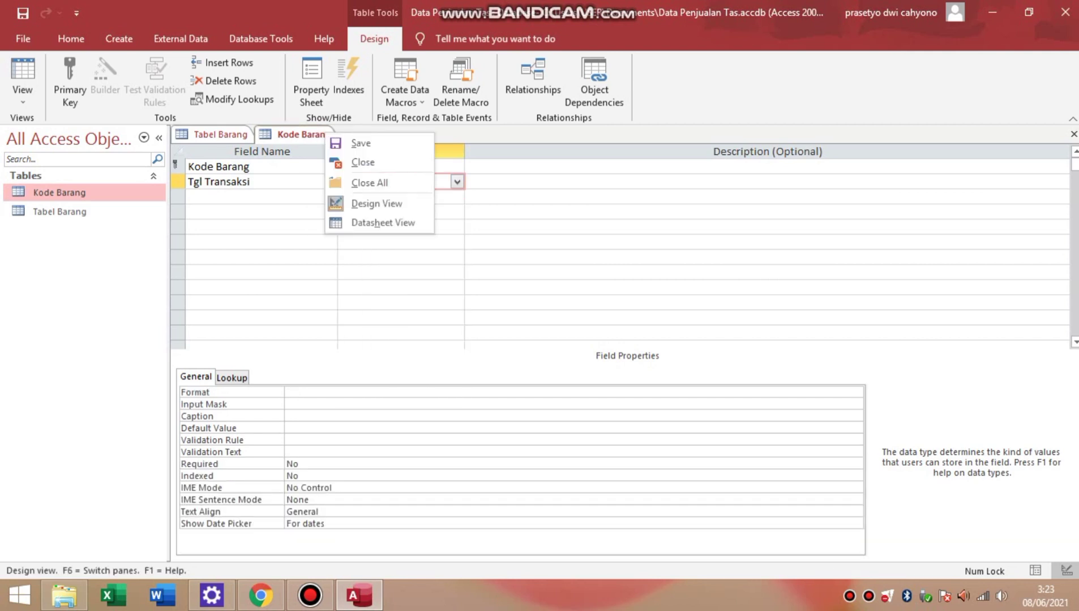
pyautogui.click(369, 182)
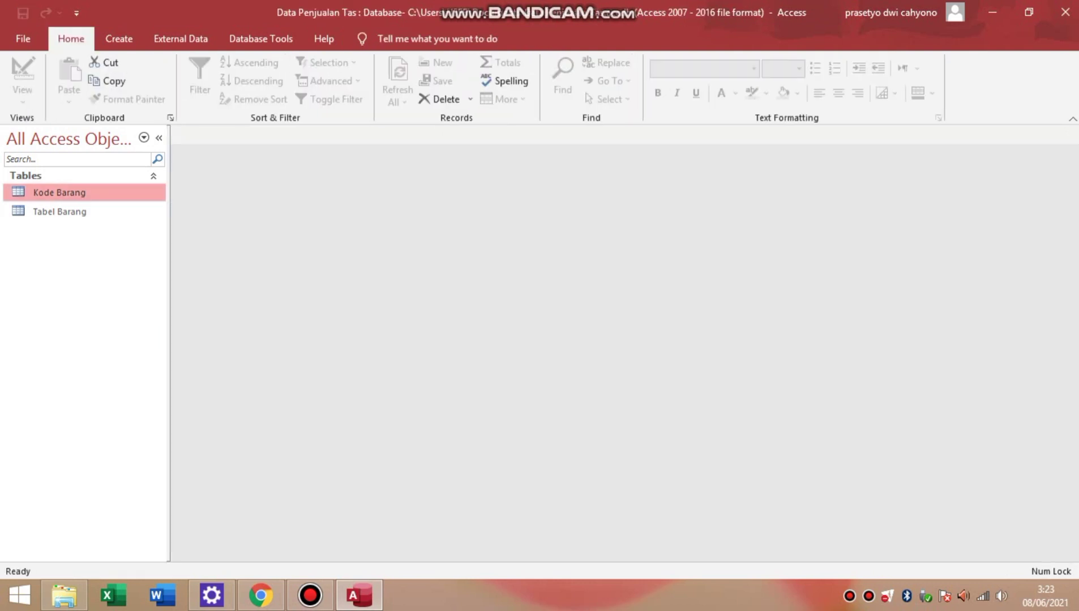
# Step: Open the Relationships window and add the Tabel Barang and Kode Barang tables to it
pyautogui.click(119, 39)
pyautogui.click(180, 39)
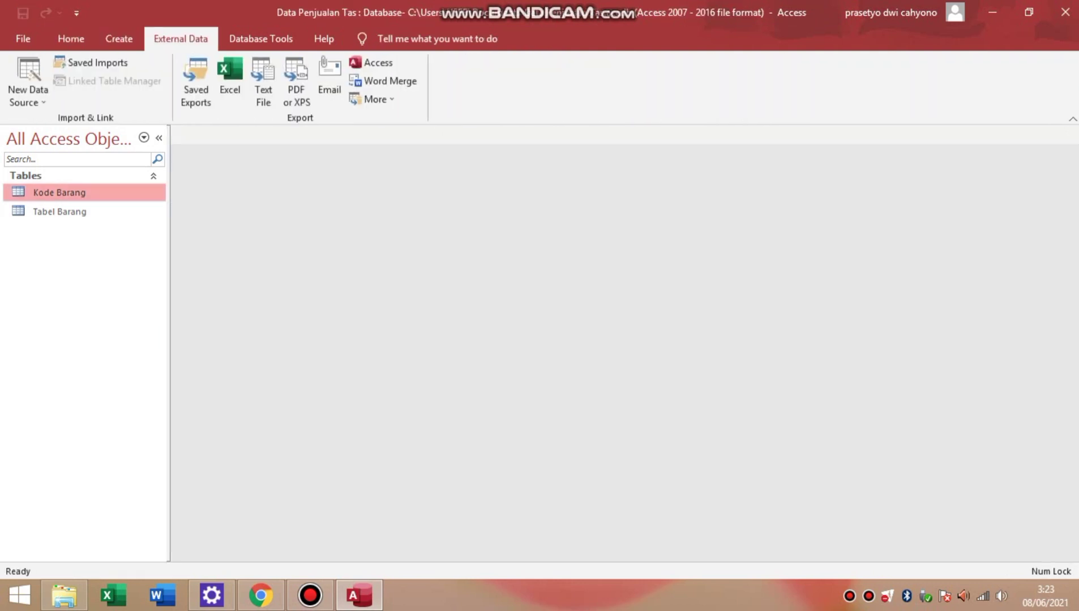
pyautogui.click(261, 38)
pyautogui.click(194, 79)
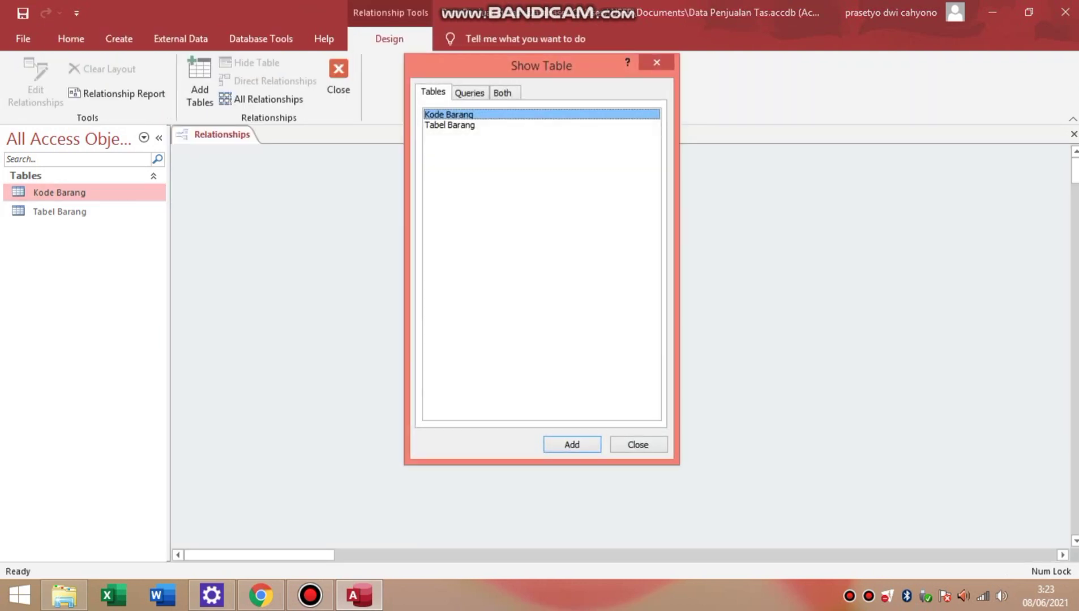
pyautogui.click(450, 125)
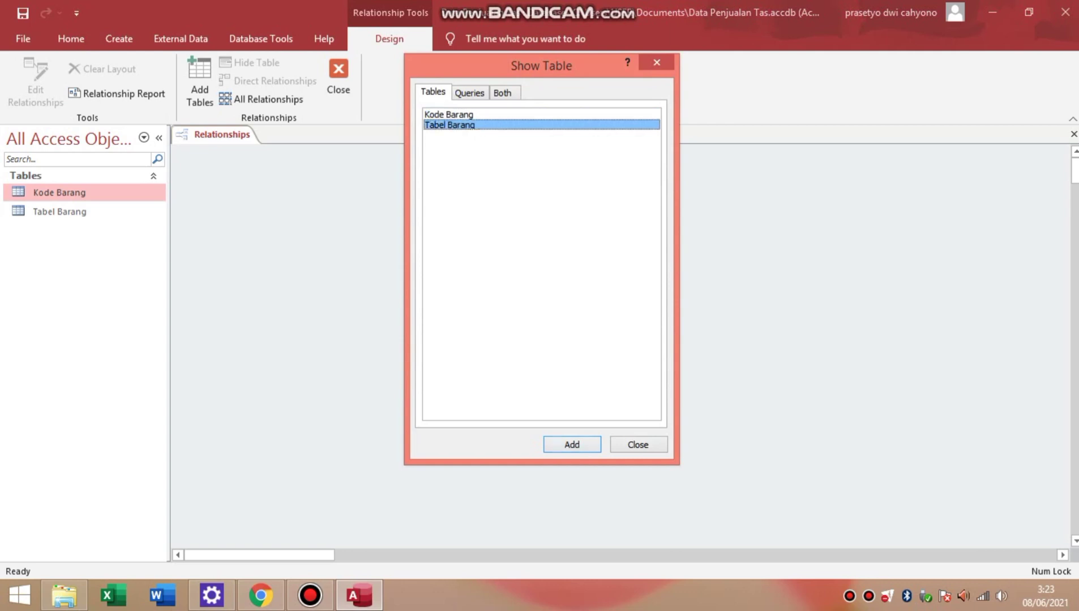
pyautogui.click(571, 445)
pyautogui.click(448, 115)
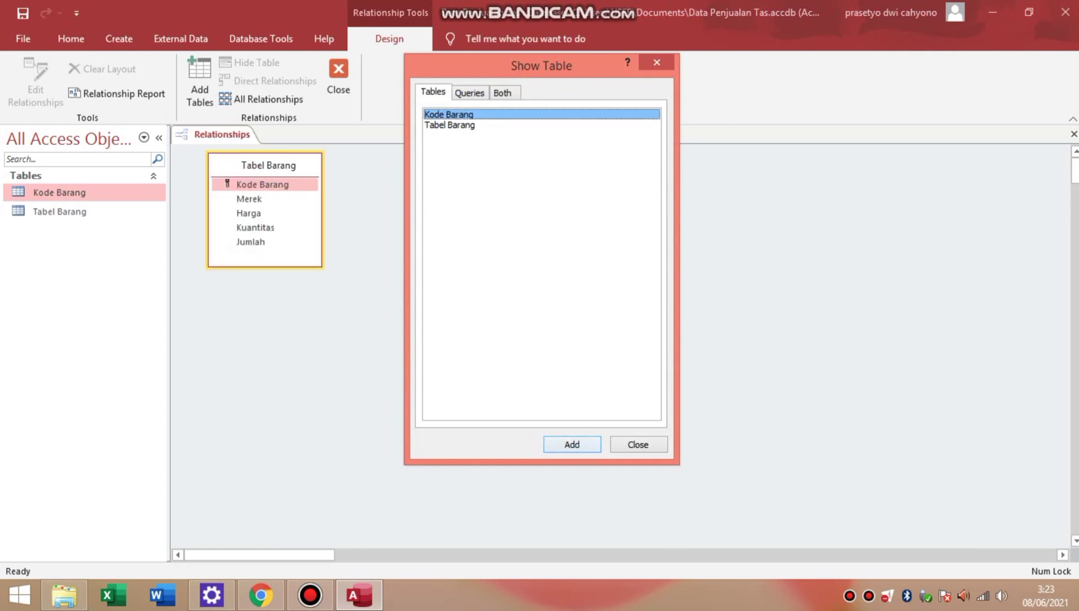
pyautogui.click(572, 444)
pyautogui.click(638, 444)
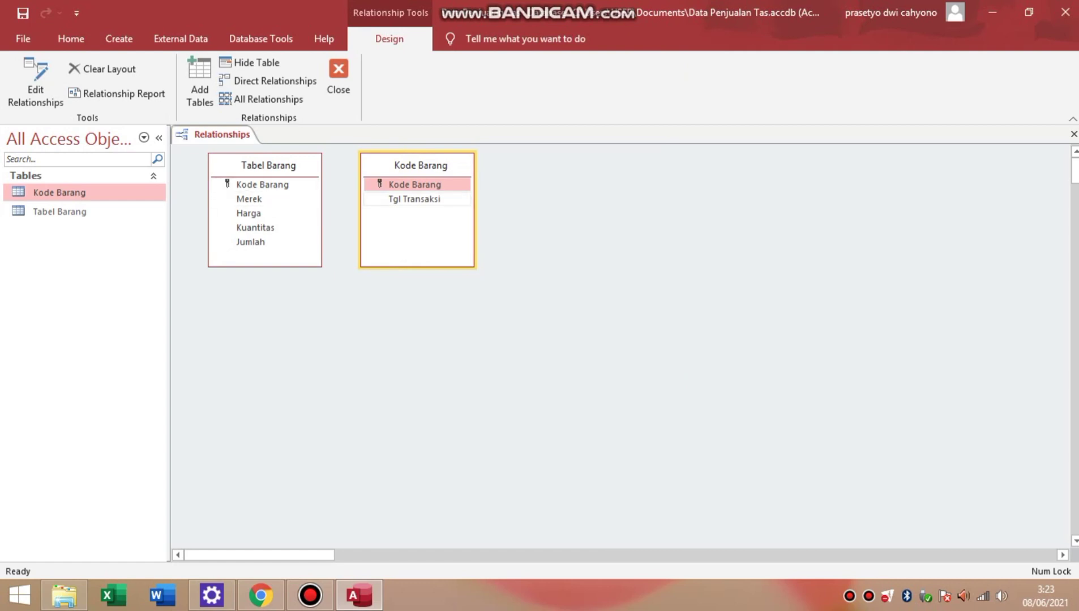
# Step: Relate Kode Barang in Tabel Barang to Kode Barang in the Kode Barang table with referential integrity enforced, and save the layout
pyautogui.moveTo(262, 184); pyautogui.dragTo(414, 185)
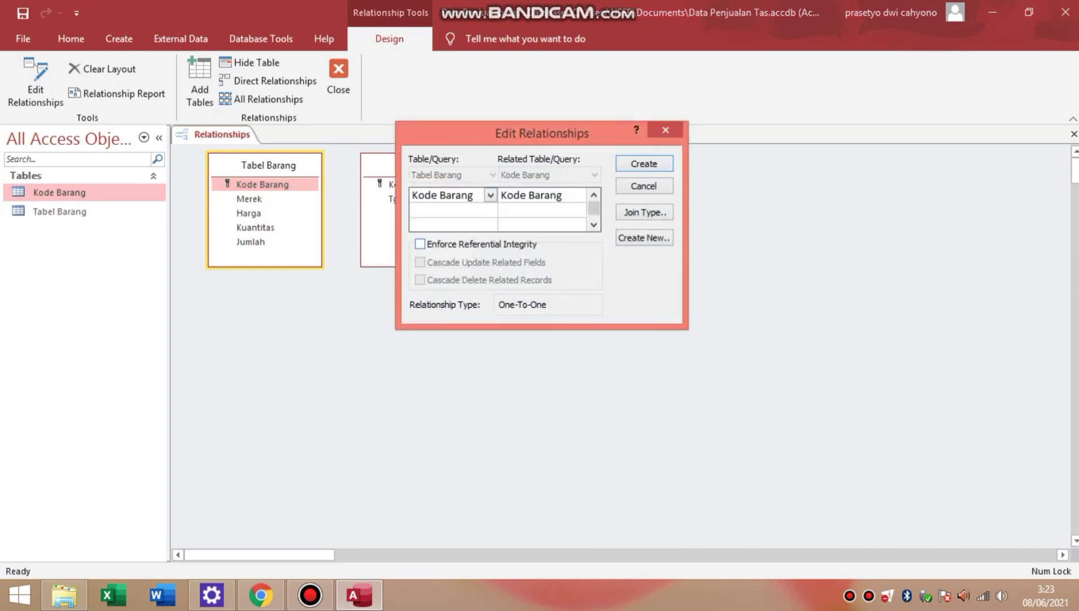
pyautogui.click(419, 244)
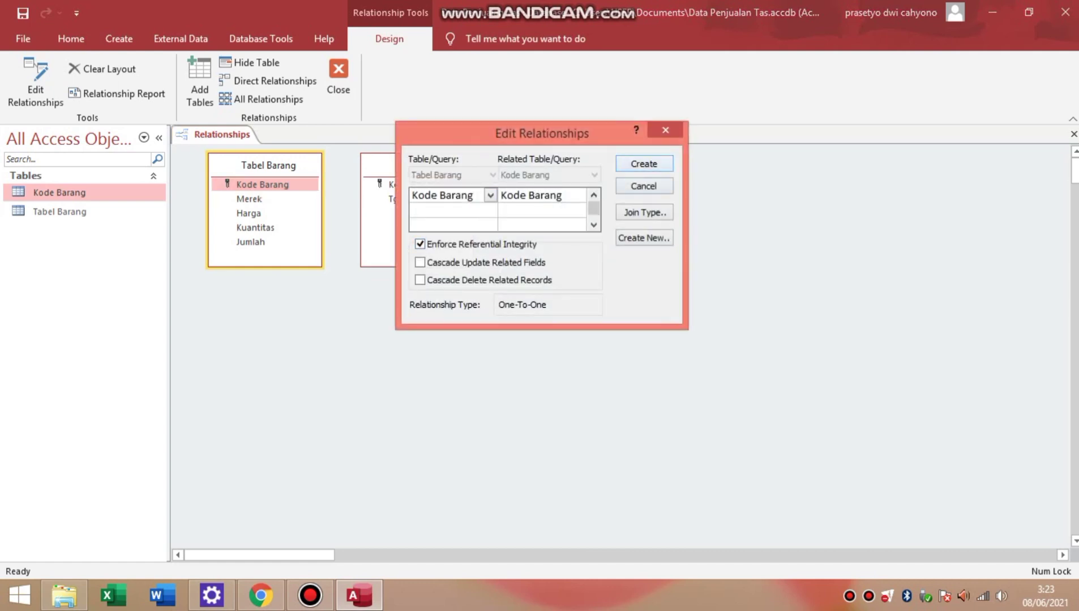
pyautogui.press('Return')
pyautogui.rightClick(244, 132)
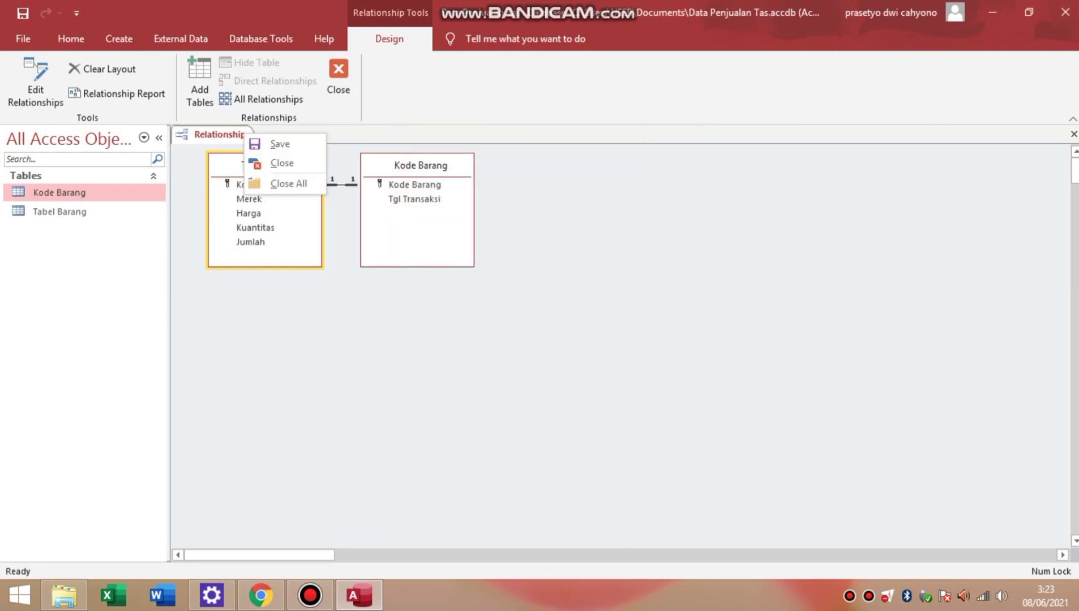
pyautogui.rightClick(268, 145)
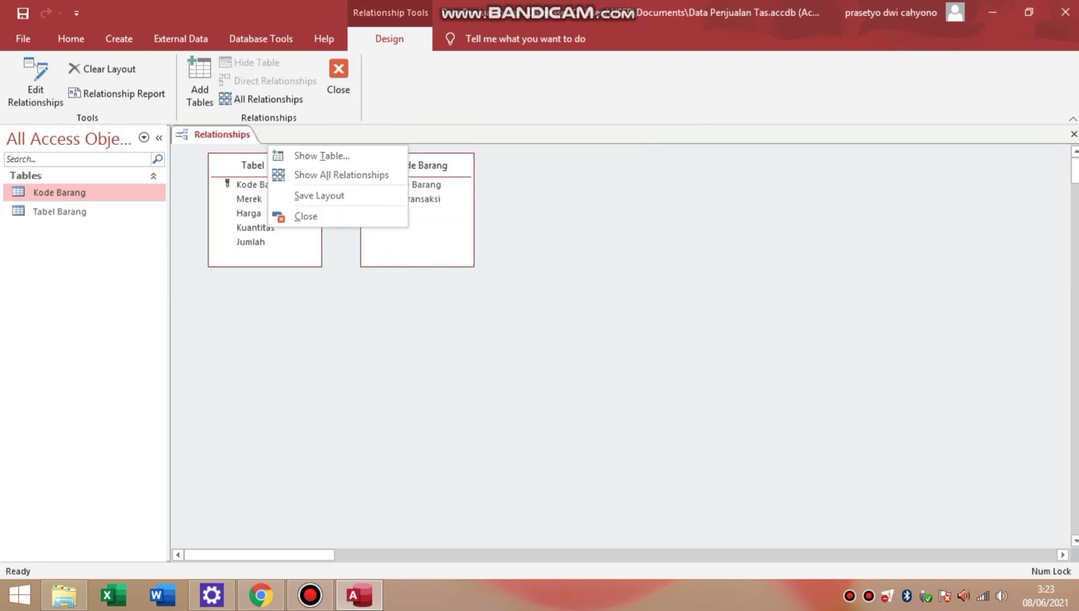
pyautogui.rightClick(238, 130)
pyautogui.click(275, 141)
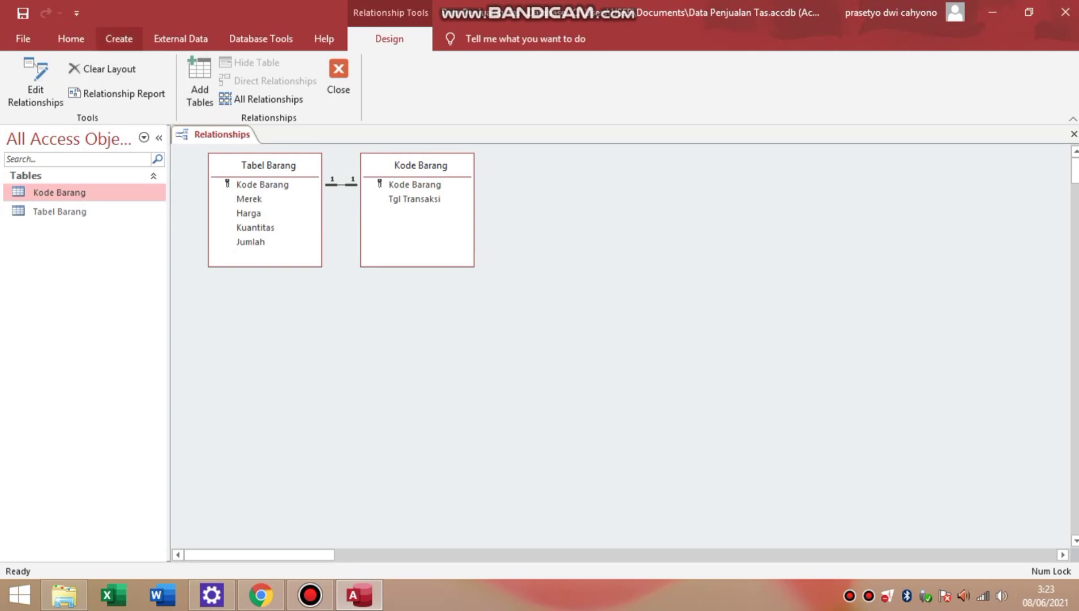
# Step: Create a query in Design View and add the Tabel Barang and Kode Barang tables to it
pyautogui.click(119, 39)
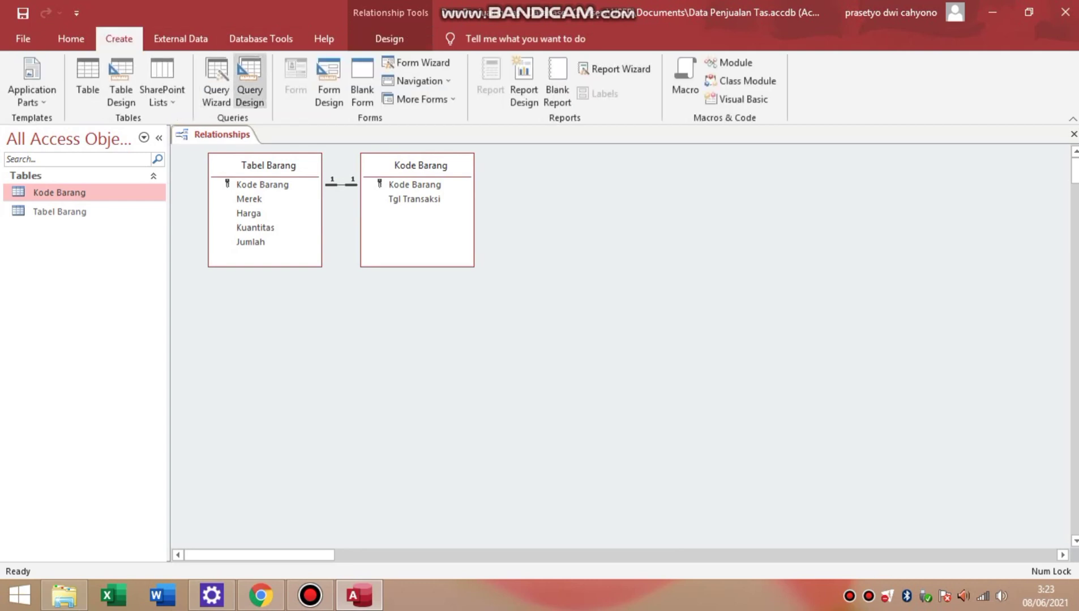
pyautogui.click(249, 81)
pyautogui.click(449, 238)
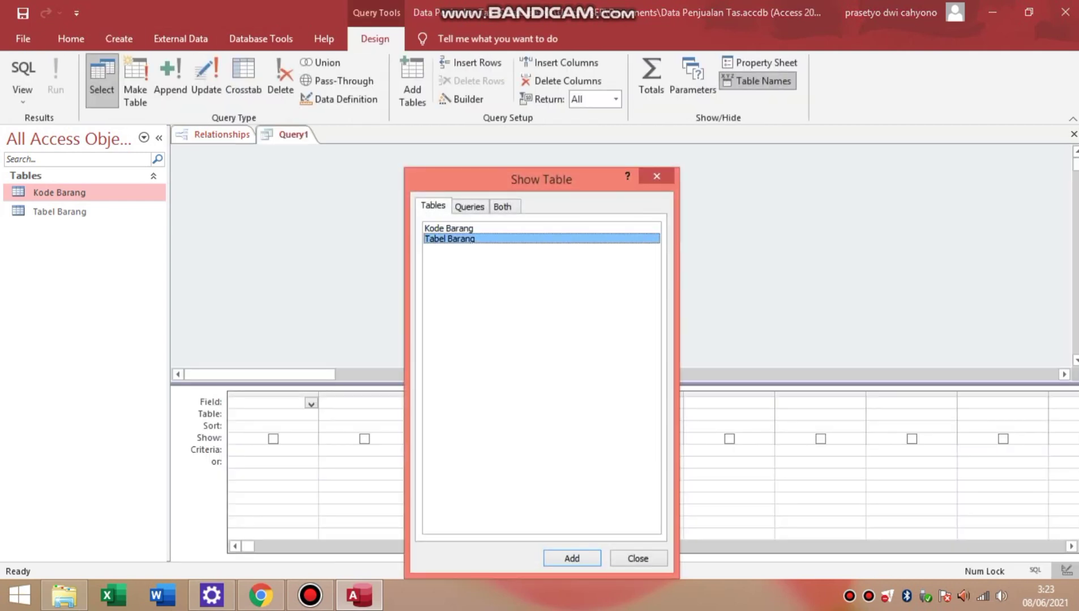
pyautogui.click(572, 559)
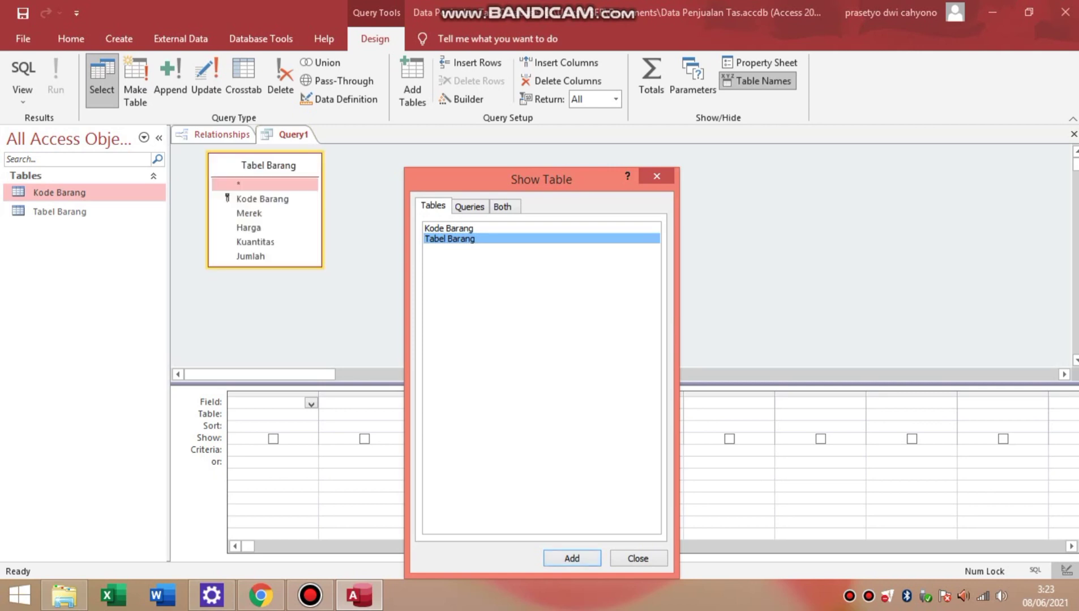
pyautogui.click(448, 228)
pyautogui.click(572, 558)
pyautogui.click(638, 558)
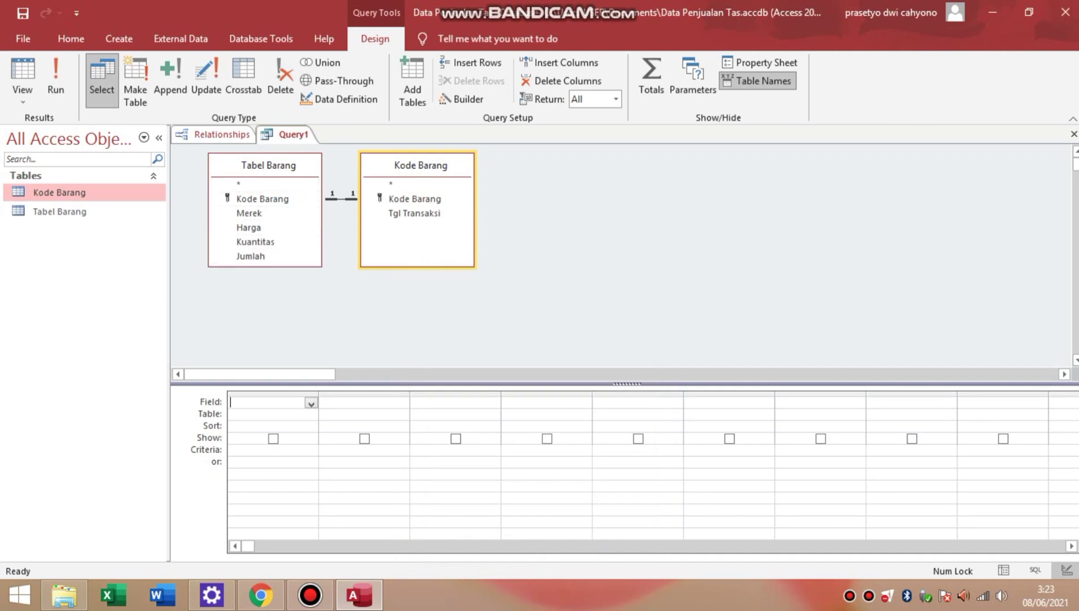
# Step: Add Kode Barang, Merek, Harga, Kuantitas and Jumlah from Tabel Barang, plus Tgl Transaksi from the Kode Barang table, to the query
pyautogui.doubleClick(262, 199)
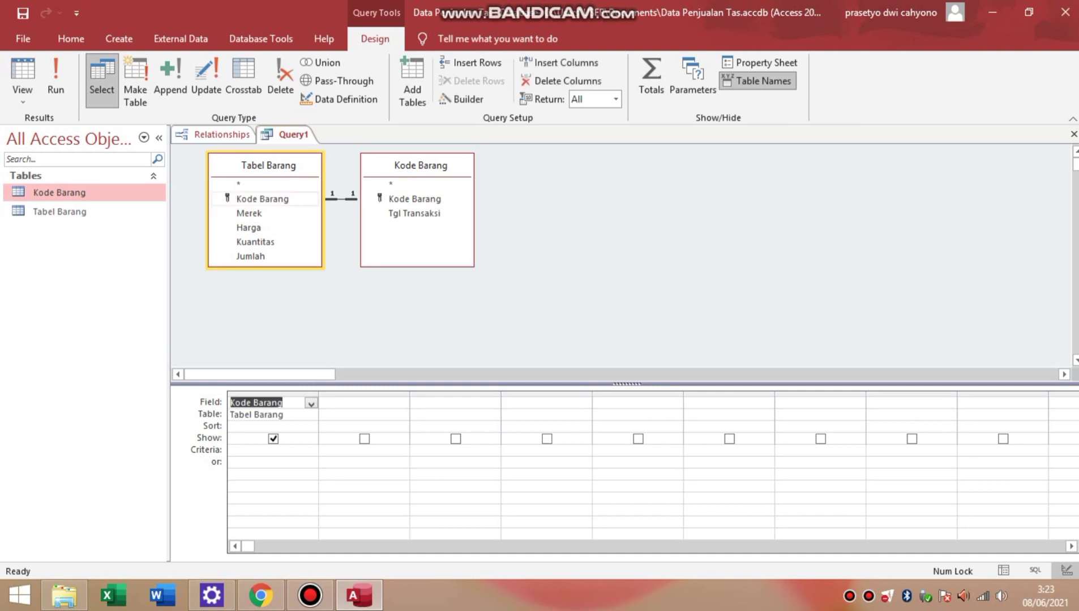
pyautogui.doubleClick(249, 213)
pyautogui.doubleClick(248, 227)
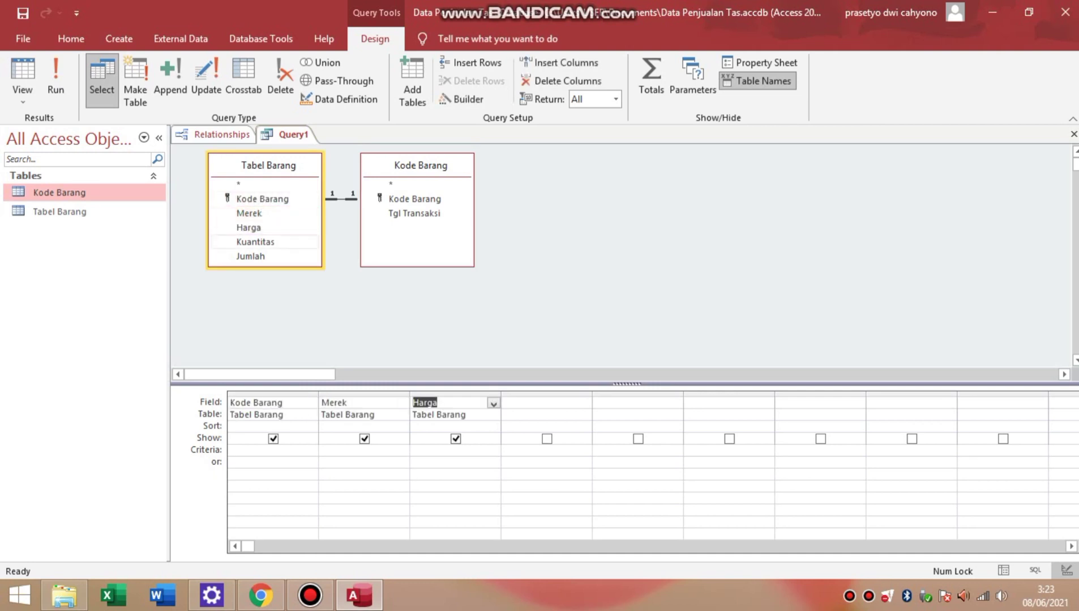
pyautogui.click(255, 242)
pyautogui.doubleClick(255, 242)
pyautogui.doubleClick(250, 255)
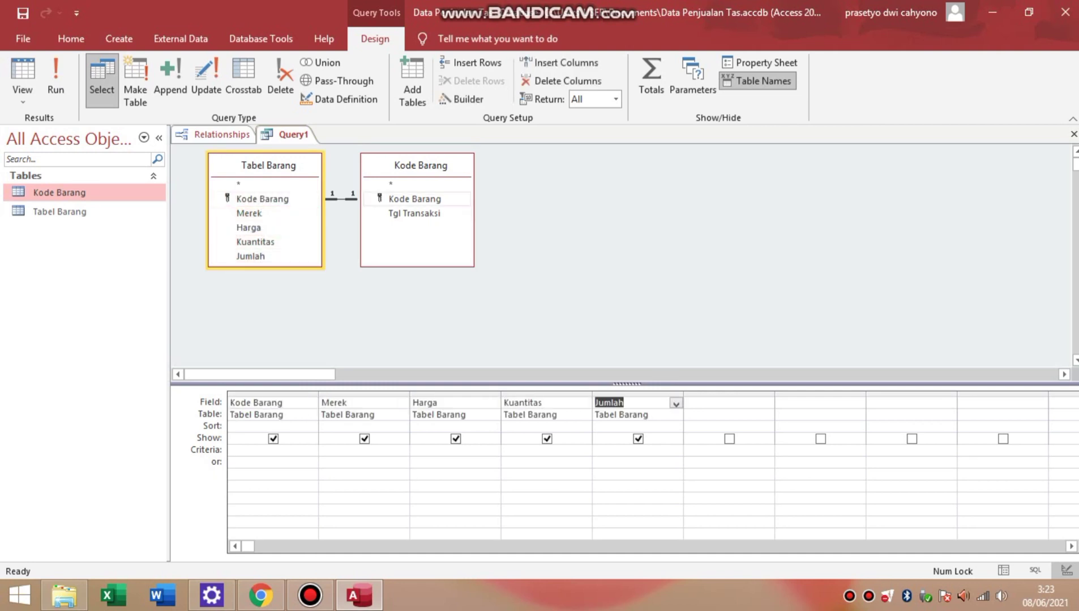
pyautogui.doubleClick(414, 212)
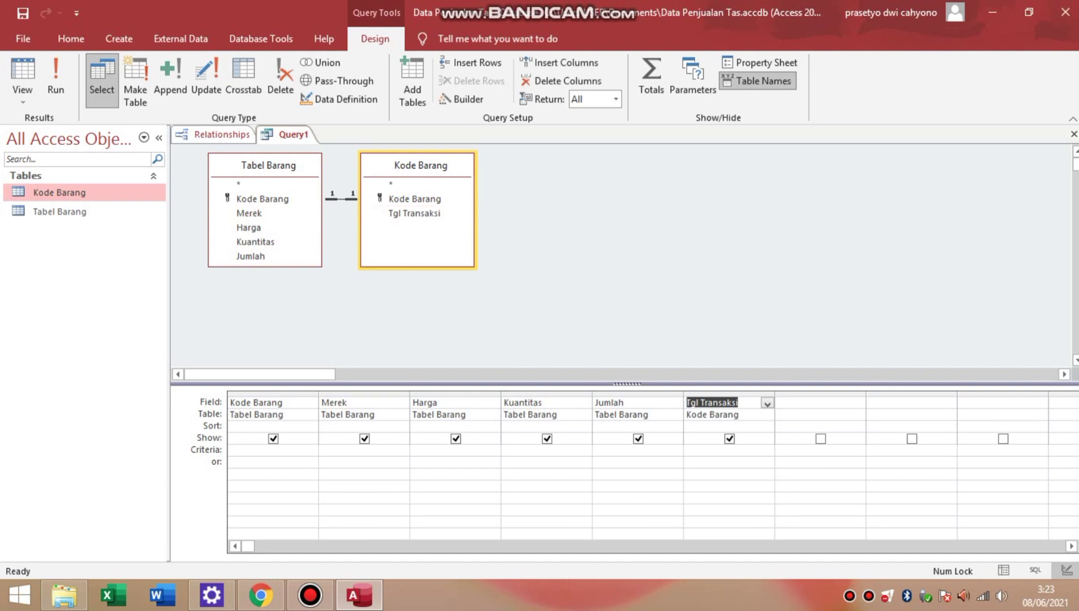
# Step: Save the query as Data Penjualan and close all open objects
pyautogui.rightClick(293, 136)
pyautogui.click(315, 149)
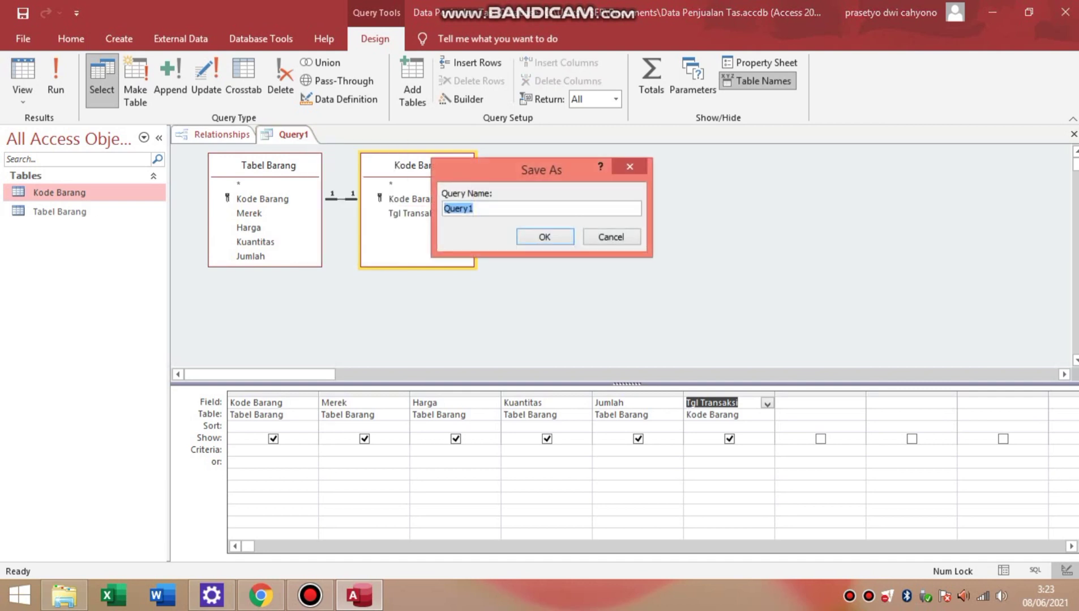
pyautogui.press('BackSpace')
pyautogui.press('capslock')
pyautogui.write('D')
pyautogui.press('capslock')
pyautogui.write('ata')
pyautogui.press('capslock')
pyautogui.write('P')
pyautogui.press('capslock')
pyautogui.write('enjualan')
pyautogui.press('Return')
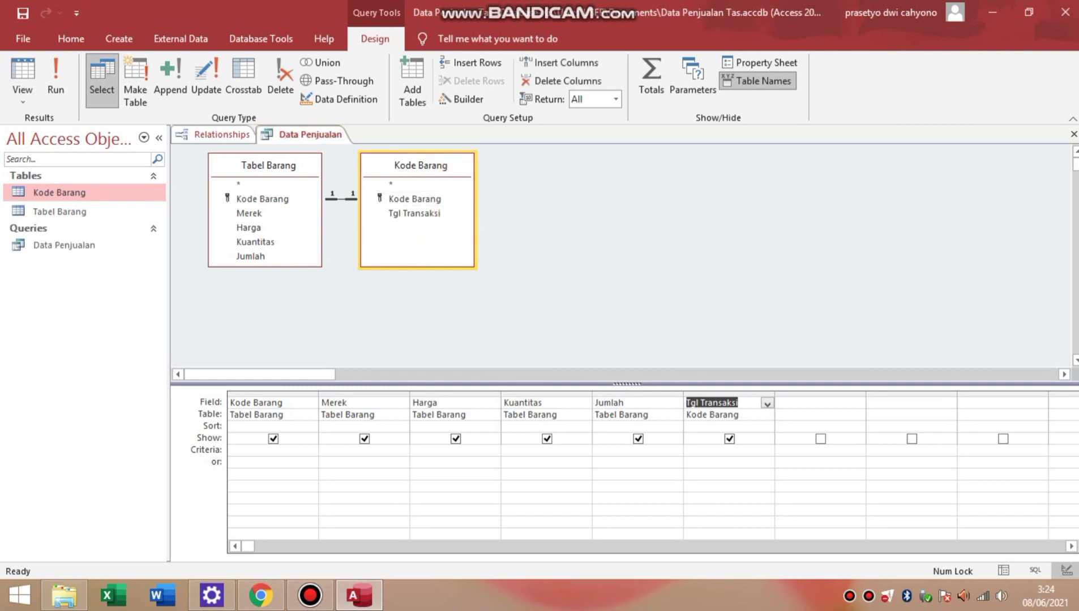
pyautogui.rightClick(286, 134)
pyautogui.click(331, 184)
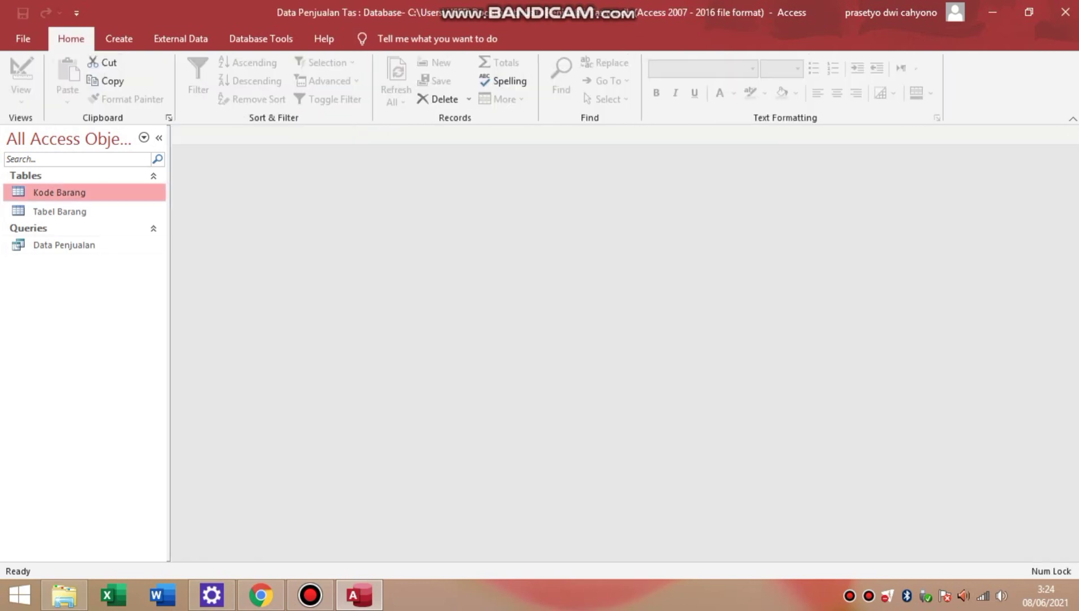
# Step: Create a form from the Data Penjualan query and open it in Design View with its Property Sheet shown
pyautogui.click(118, 38)
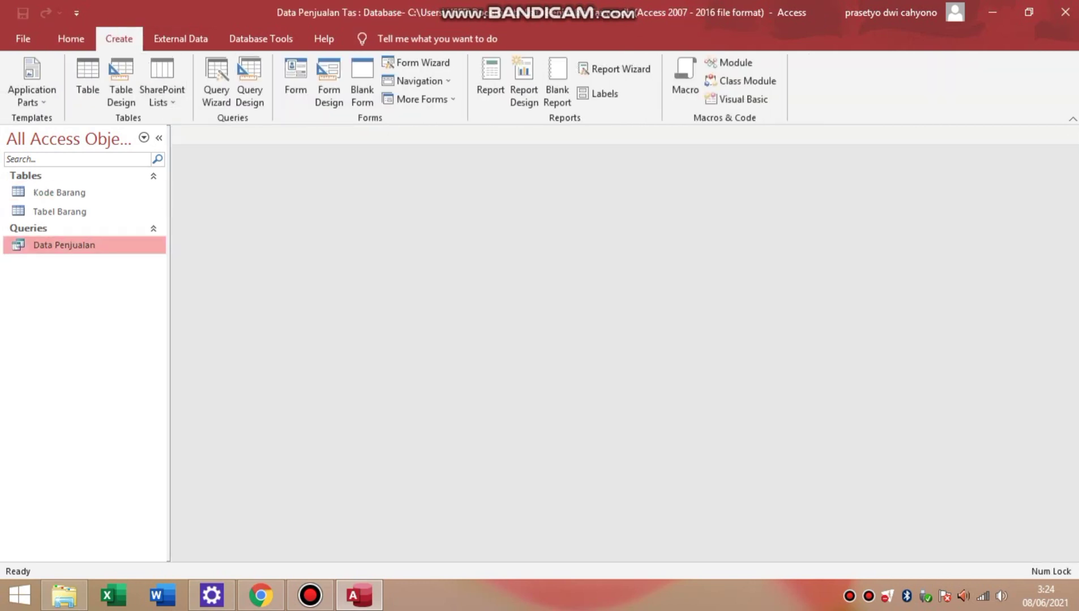
pyautogui.click(295, 81)
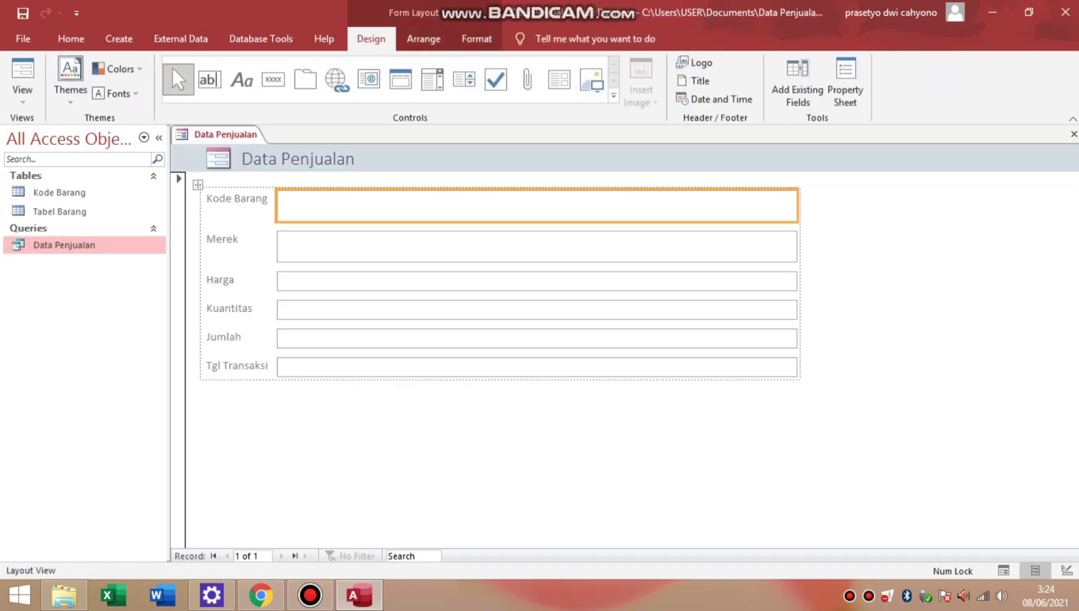
pyautogui.rightClick(244, 134)
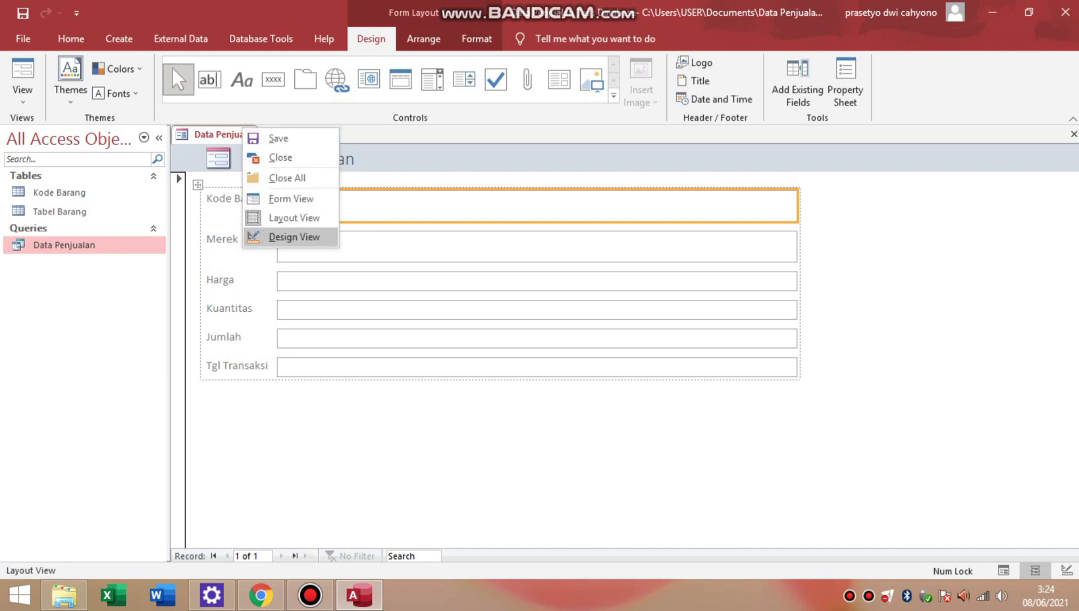
pyautogui.press('Return')
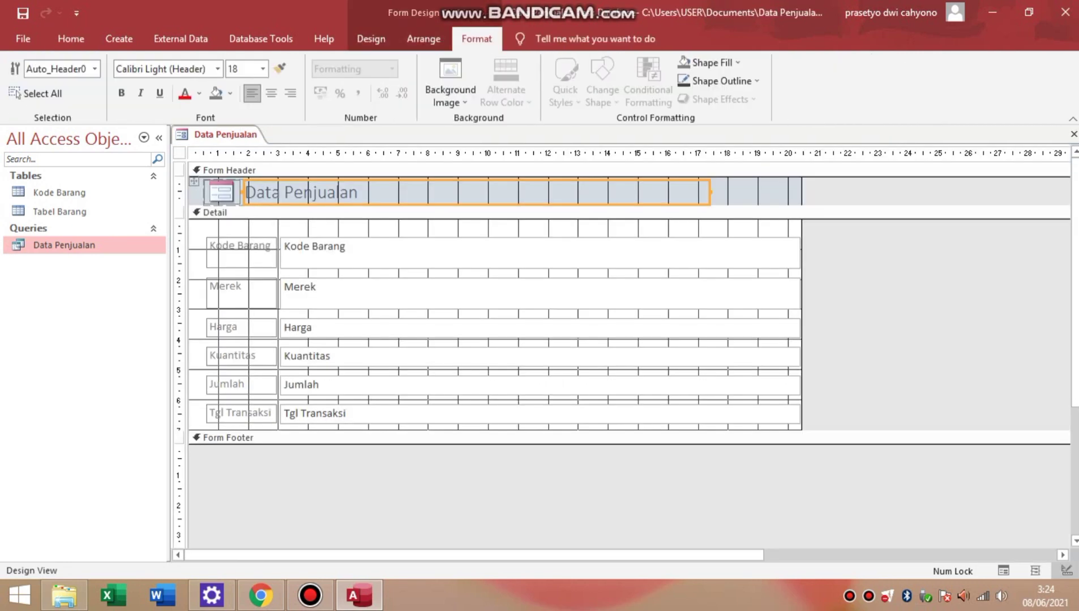
pyautogui.press('F4')
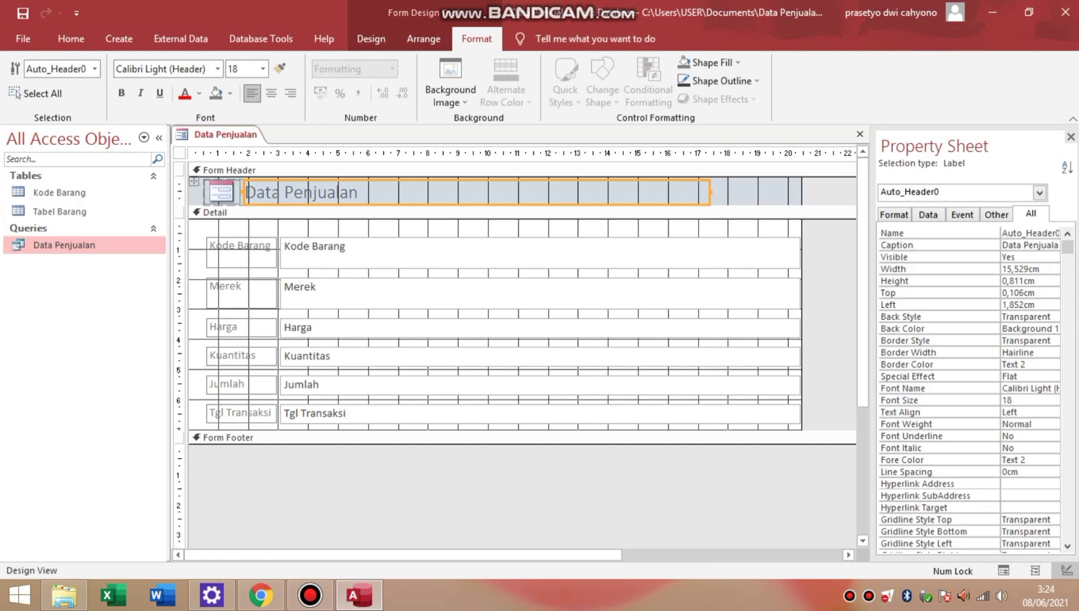
# Step: Narrow the form header title and shift it with the logo rightward so the title starts at about 4 cm on the ruler
pyautogui.click(718, 193)
pyautogui.click(708, 192)
pyautogui.moveTo(710, 193); pyautogui.dragTo(642, 192)
pyautogui.keyDown('shift'); pyautogui.click(222, 193); pyautogui.keyUp('shift')
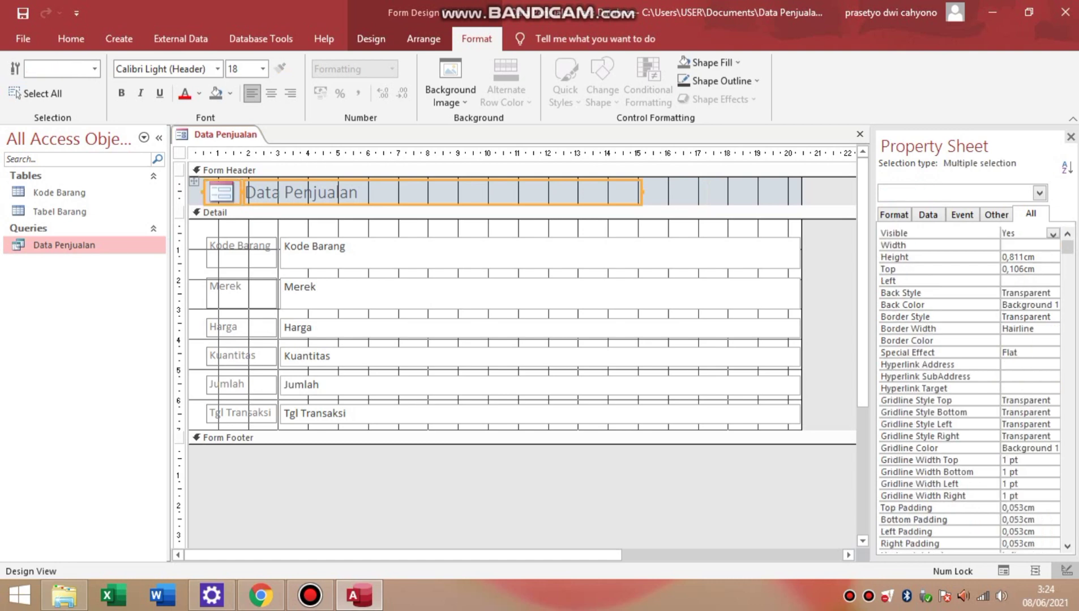
pyautogui.rightClick(256, 193)
pyautogui.click(247, 193)
pyautogui.moveTo(243, 192); pyautogui.dragTo(313, 208)
# Step: Narrow the detail text boxes to end at about 17.5 cm on the ruler and expand the form footer to about 2.5 cm high
pyautogui.click(539, 255)
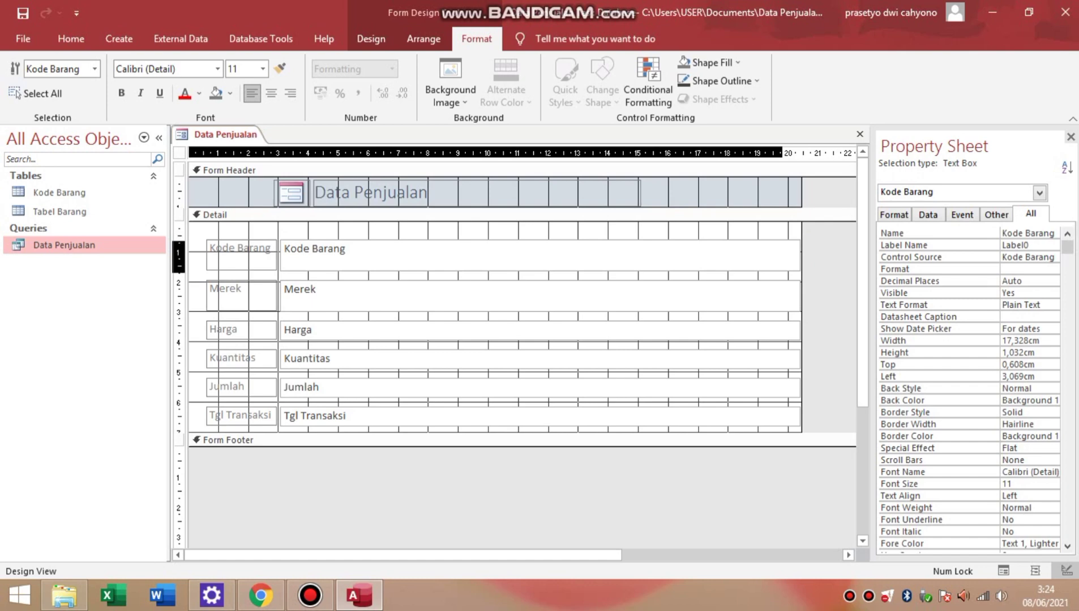
pyautogui.moveTo(801, 255); pyautogui.dragTo(712, 254)
pyautogui.moveTo(492, 446); pyautogui.dragTo(492, 521)
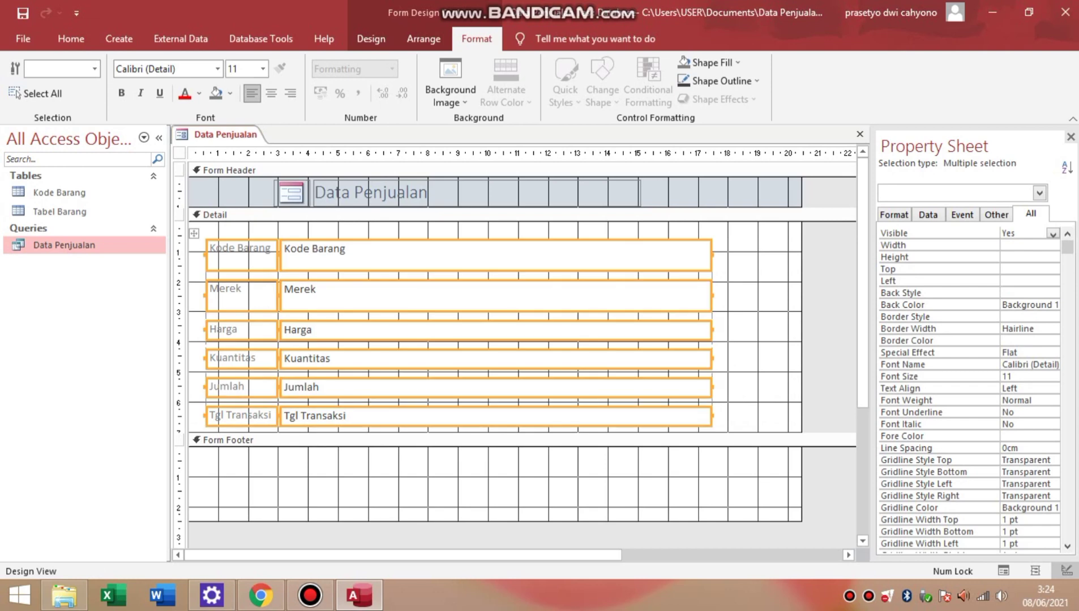
# Step: Draw a command button about 2.1 by 0.6 cm in the form footer and assign it the Save Record action from Record Operations
pyautogui.click(370, 38)
pyautogui.click(273, 80)
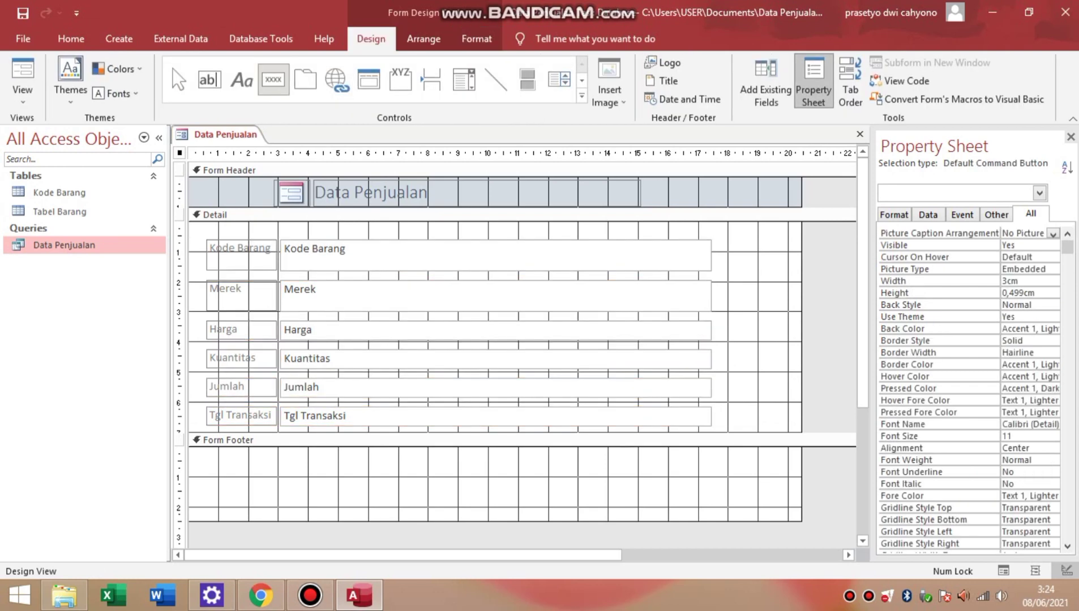
pyautogui.moveTo(239, 468); pyautogui.dragTo(302, 486)
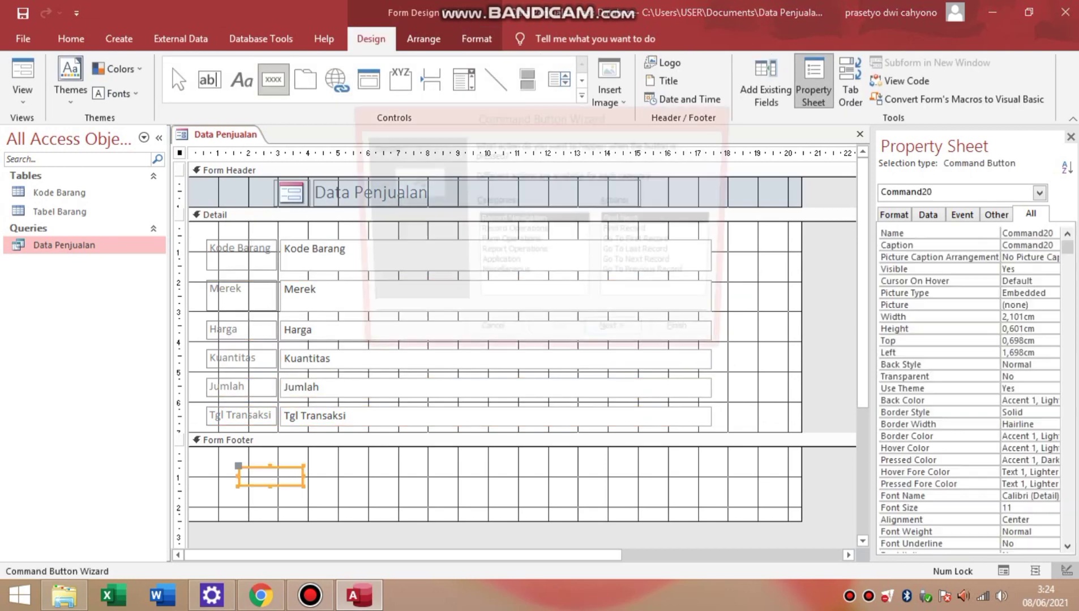
pyautogui.click(512, 232)
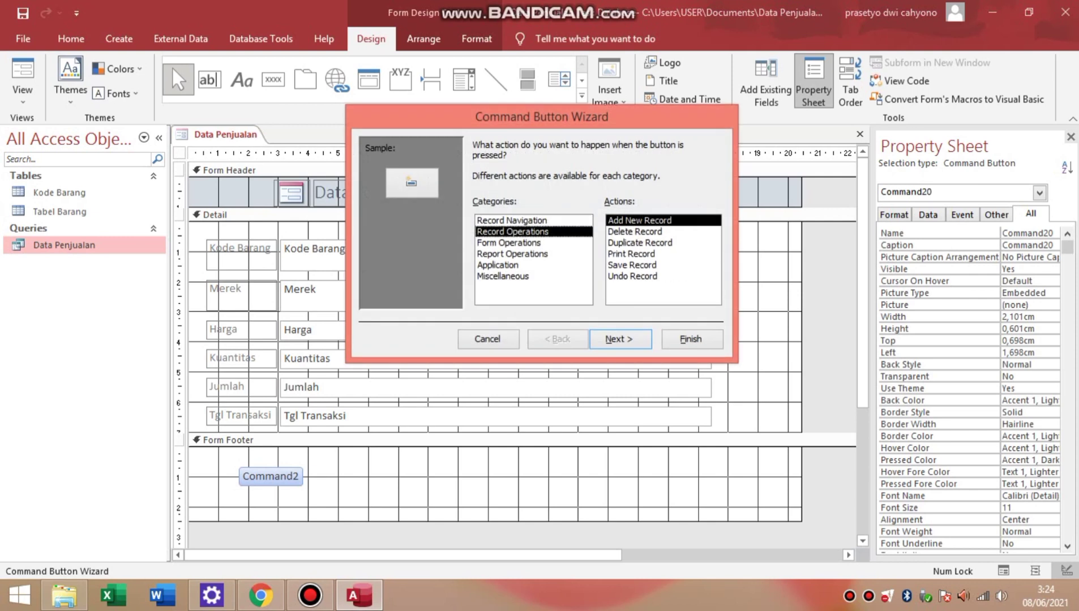
pyautogui.click(632, 265)
pyautogui.click(621, 338)
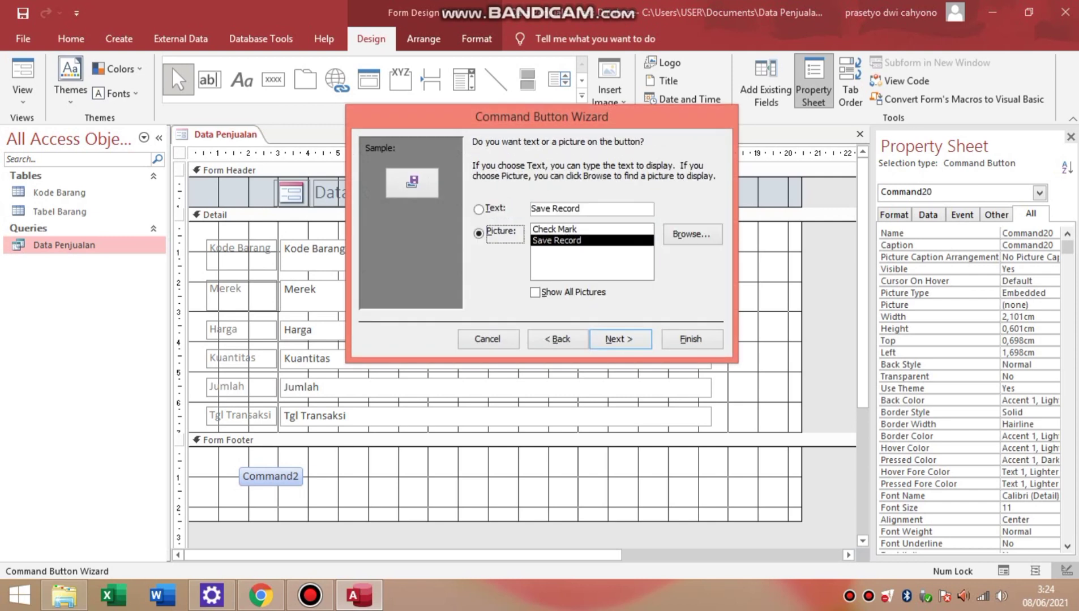
# Step: Make the command button display text instead of a picture, with the caption Save
pyautogui.hotkey('alt', 't')
pyautogui.press('BackSpace')
pyautogui.press('BackSpace')
pyautogui.press('BackSpace')
pyautogui.press('BackSpace')
pyautogui.press('BackSpace')
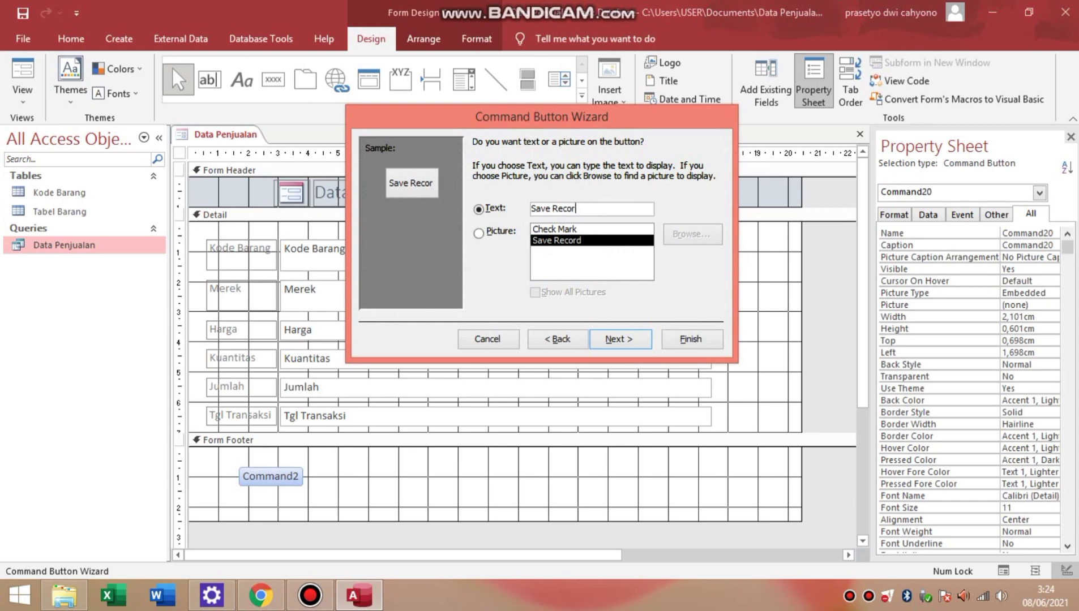
pyautogui.press('BackSpace')
pyautogui.press('Return')
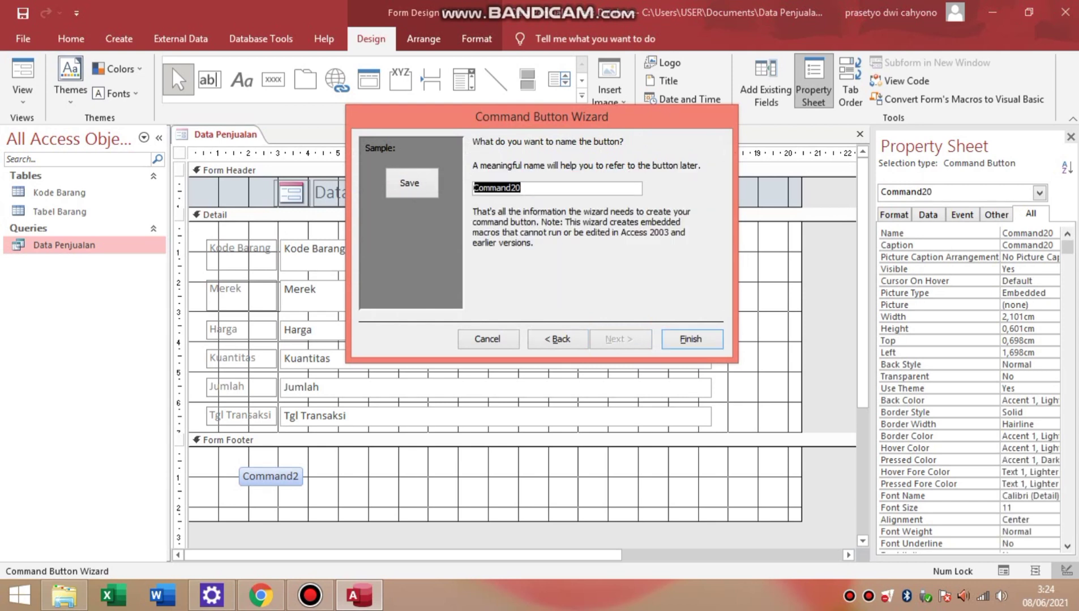
# Step: Name the new command button Save and finish the Command Button Wizard
pyautogui.press('Right')
pyautogui.press('BackSpace')
pyautogui.press('BackSpace')
pyautogui.press('BackSpace')
pyautogui.press('BackSpace')
pyautogui.press('BackSpace')
pyautogui.press('BackSpace')
pyautogui.press('BackSpace')
pyautogui.press('BackSpace')
pyautogui.press('BackSpace')
pyautogui.press('capslock')
pyautogui.write('S')
pyautogui.press('capslock')
pyautogui.write('ave')
pyautogui.click(691, 340)
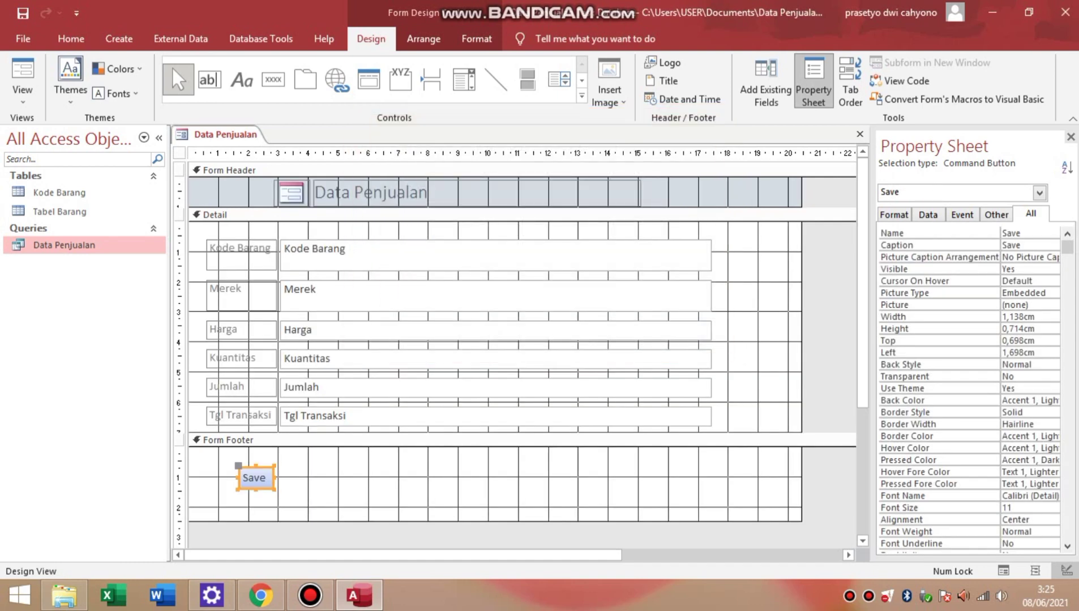
# Step: Draw a command button about 1.4 by 0.8 cm beside Save in the form footer and assign it the Delete Record action
pyautogui.click(273, 79)
pyautogui.moveTo(289, 468); pyautogui.dragTo(333, 493)
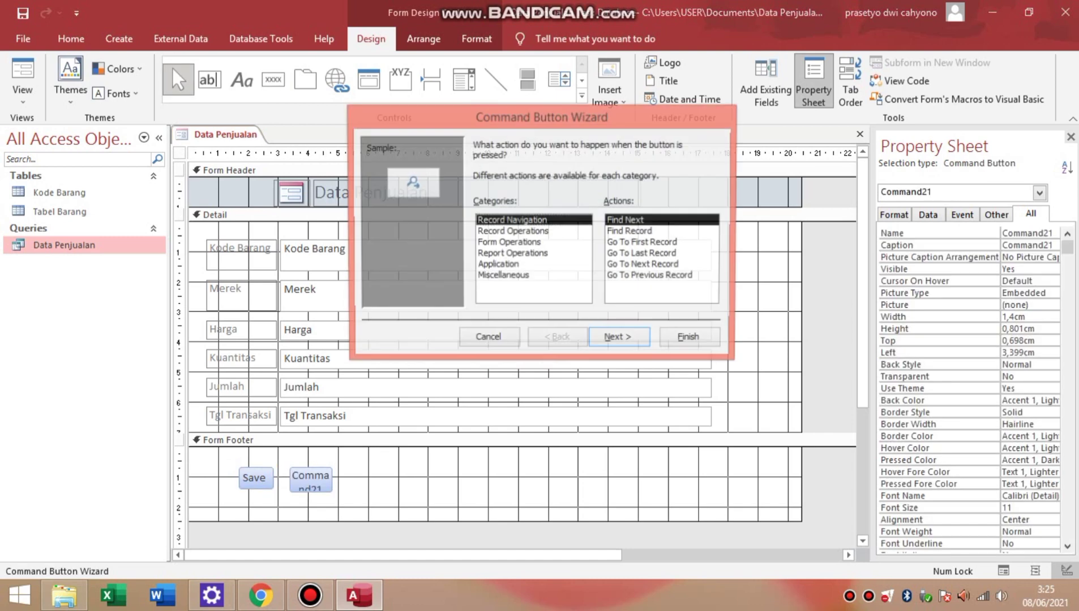
pyautogui.click(512, 231)
pyautogui.click(635, 231)
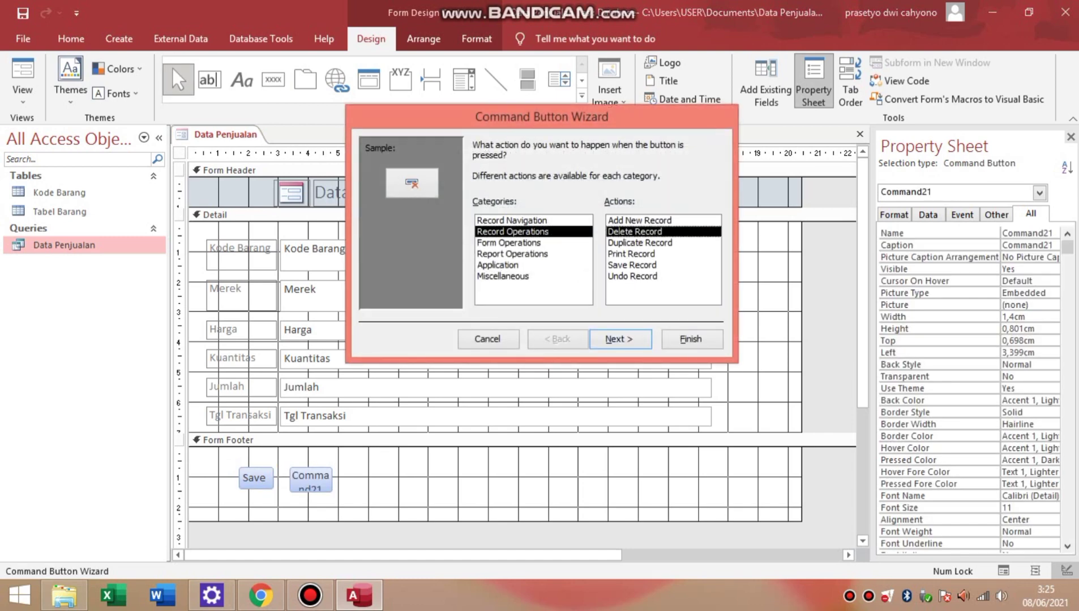
pyautogui.click(620, 339)
# Step: Make the new button display the text Delete, name it Delete, and finish the wizard
pyautogui.click(582, 208)
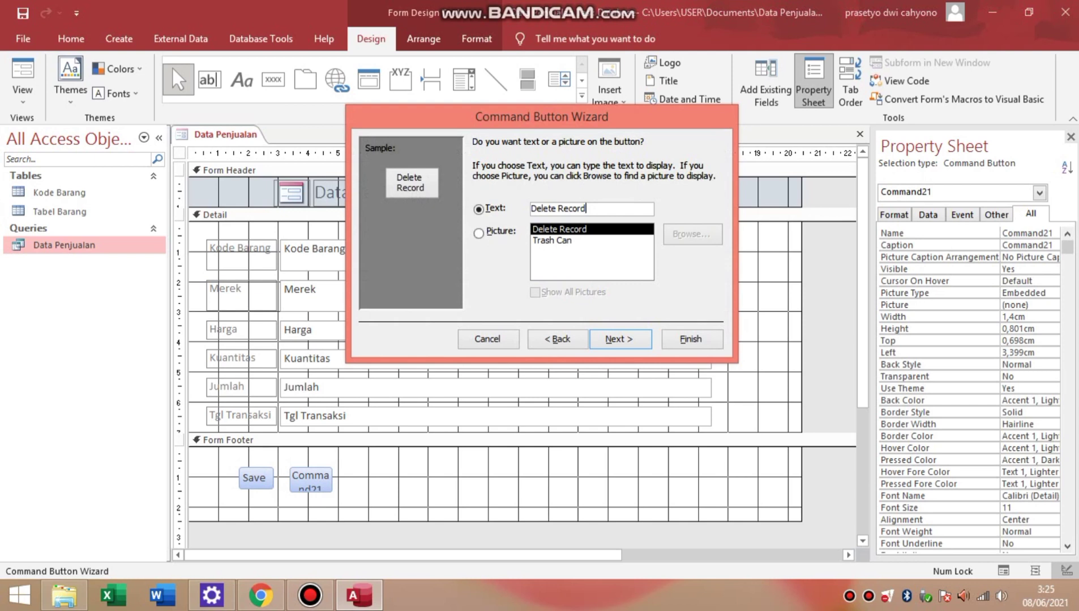
pyautogui.press('BackSpace')
pyautogui.press('BackSpace')
pyautogui.press('BackSpace')
pyautogui.press('BackSpace')
pyautogui.press('BackSpace')
pyautogui.press('BackSpace')
pyautogui.press('BackSpace')
pyautogui.press('Return')
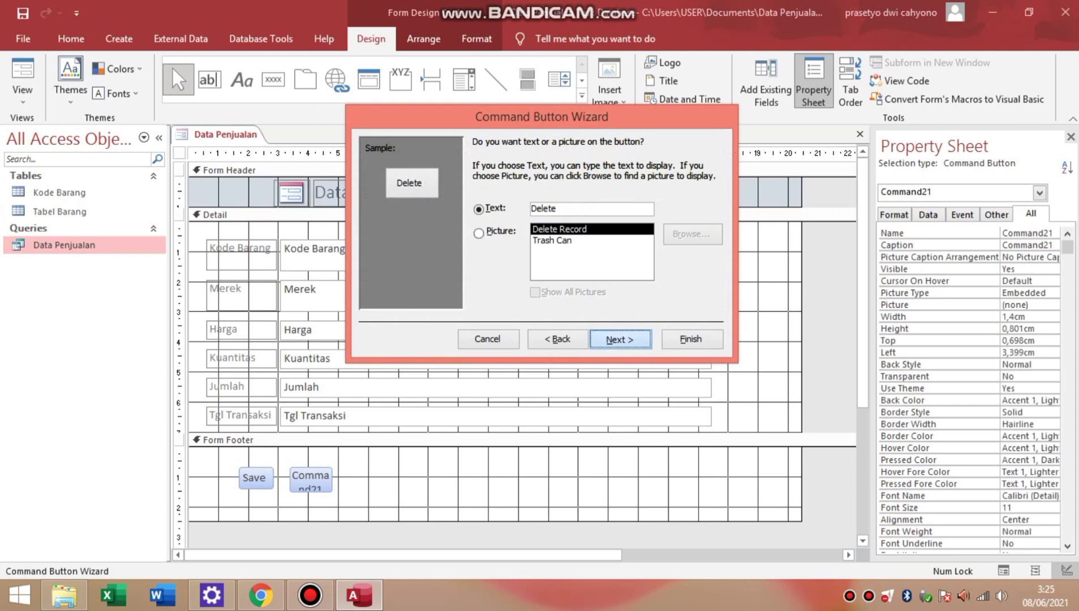
pyautogui.write('Delete')
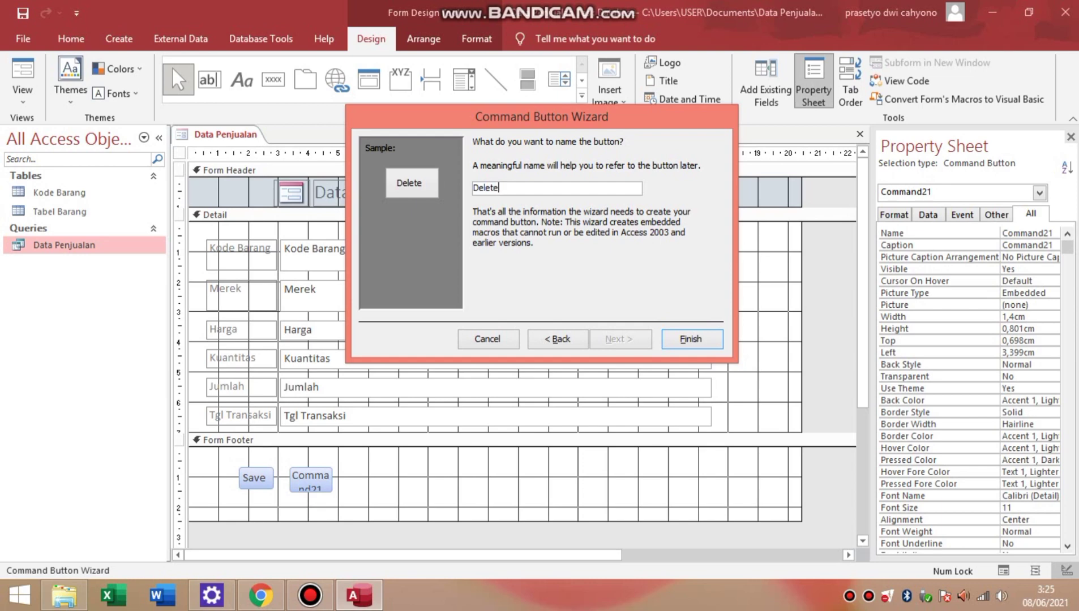
pyautogui.press('Return')
# Step: Draw a command button about 2.4 by 0.6 cm beside Delete in the form footer and assign it the Add New Record action
pyautogui.click(273, 79)
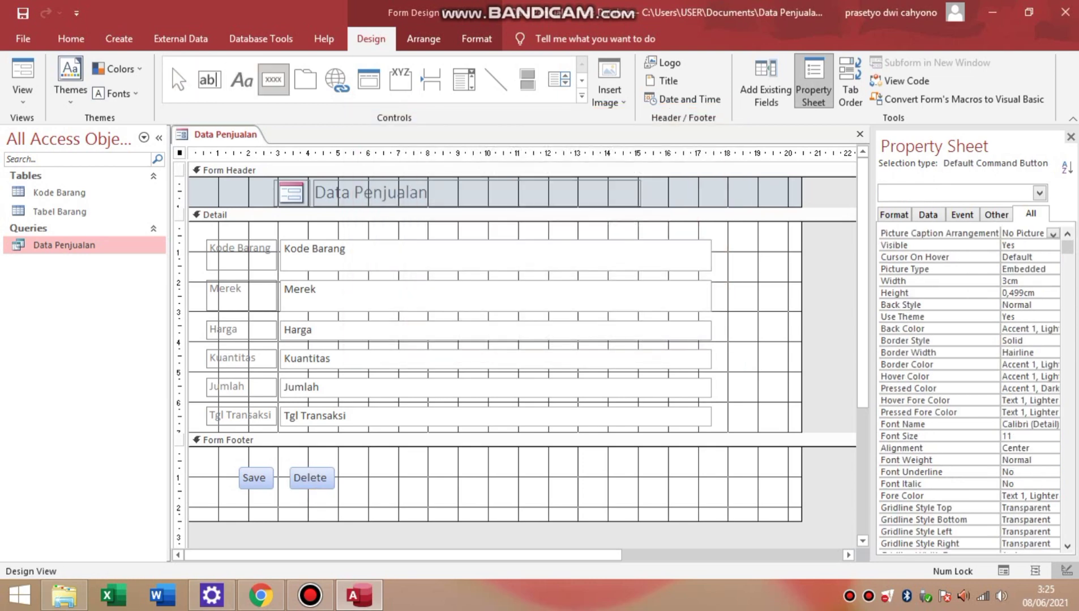
pyautogui.moveTo(347, 462); pyautogui.dragTo(419, 480)
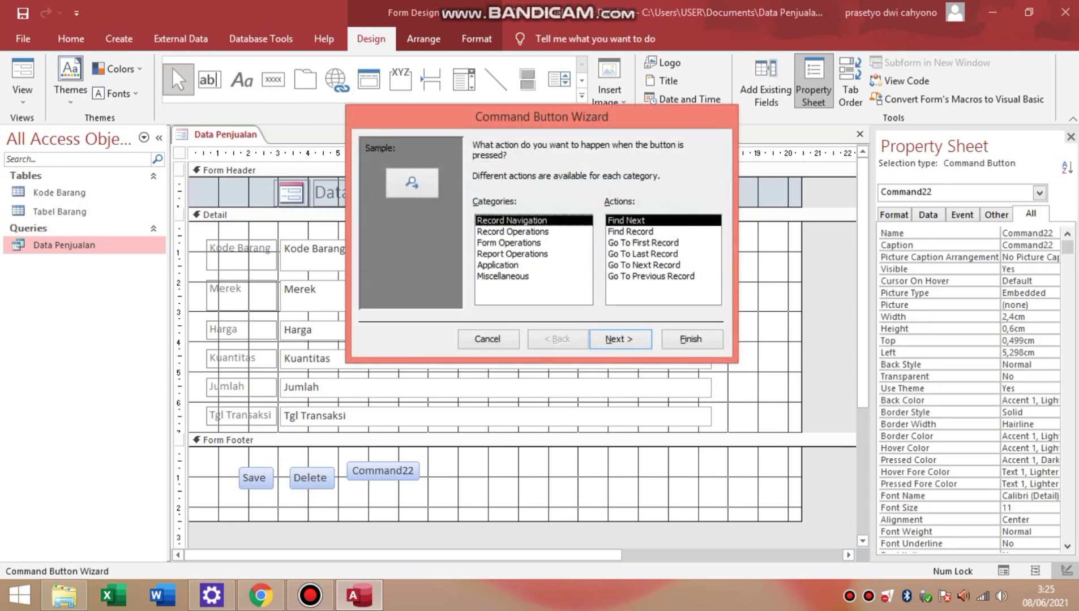
pyautogui.click(511, 231)
pyautogui.click(619, 339)
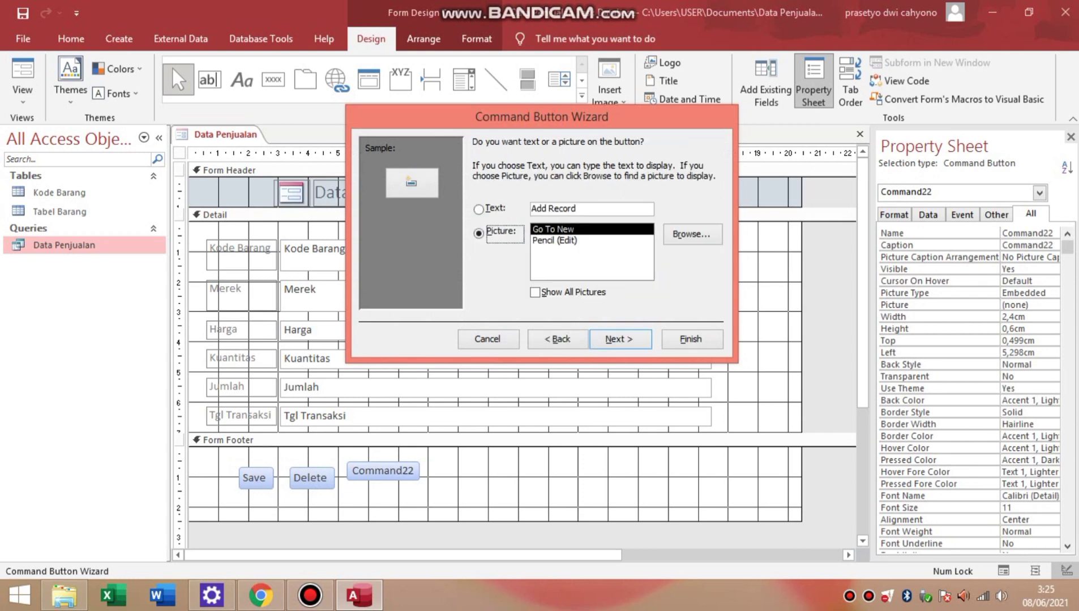
# Step: Make the third button display the text Add, name it Add, and finish the wizard
pyautogui.click(478, 208)
pyautogui.press('BackSpace')
pyautogui.press('BackSpace')
pyautogui.press('BackSpace')
pyautogui.press('BackSpace')
pyautogui.press('BackSpace')
pyautogui.press('BackSpace')
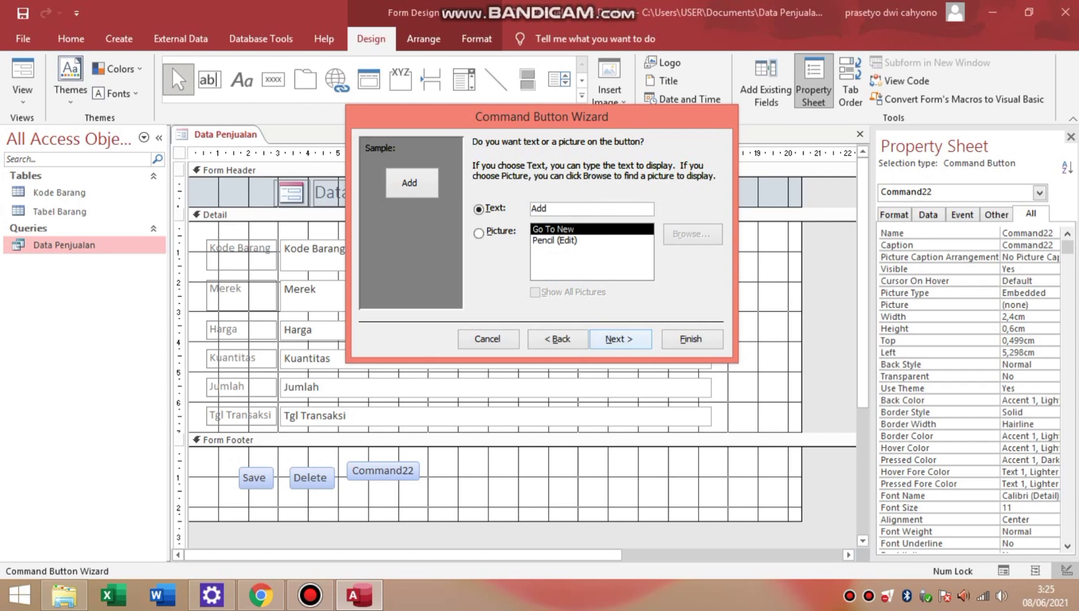
pyautogui.press('Return')
pyautogui.press('BackSpace')
pyautogui.write('Add')
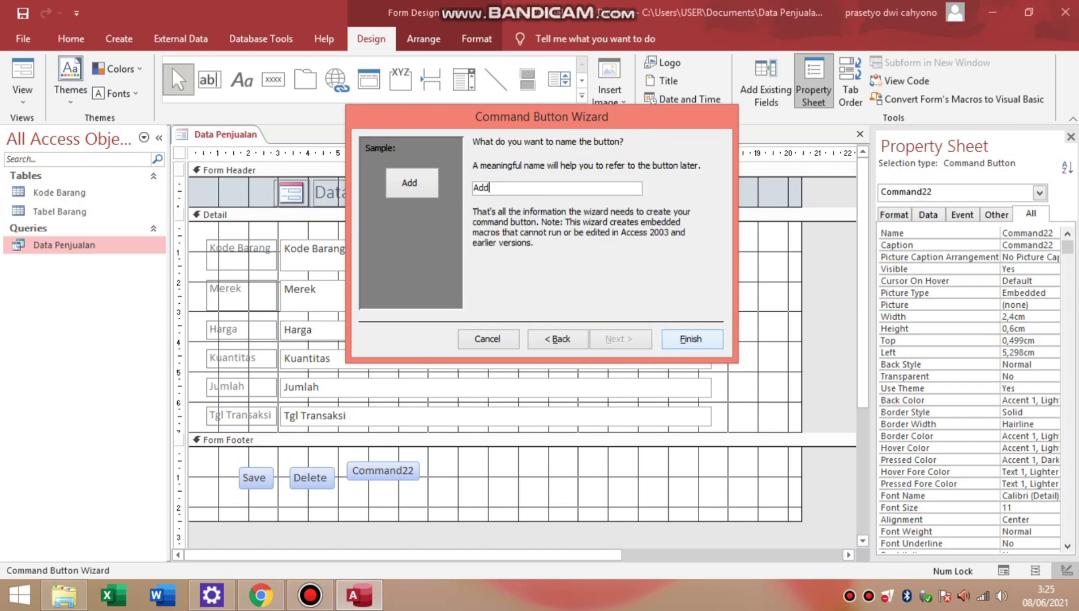
pyautogui.press('Return')
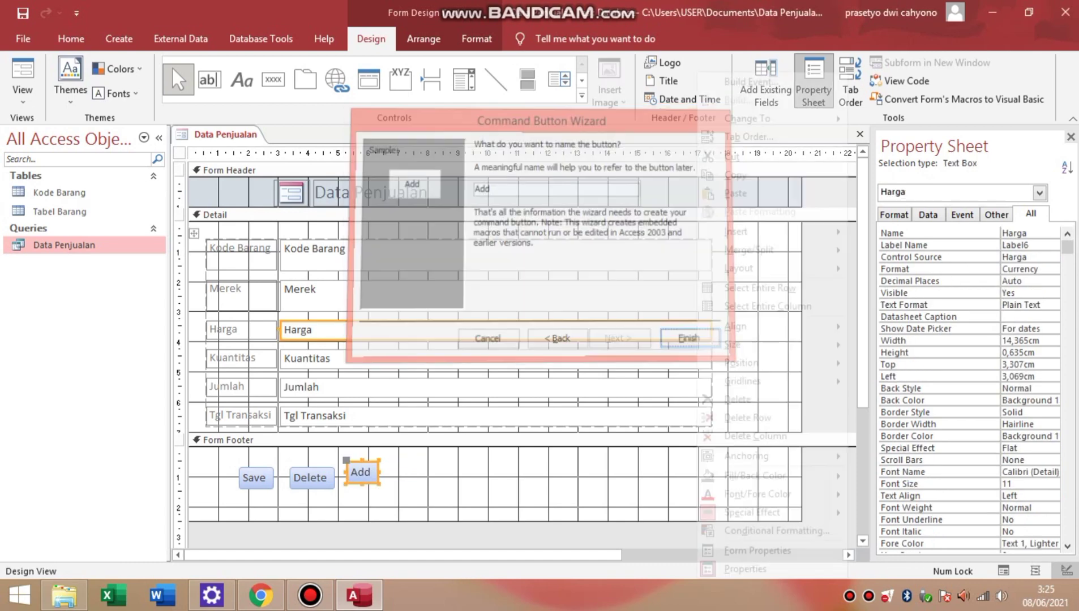
# Step: Move the Add button slightly down and right so it lines up with the Save and Delete buttons
pyautogui.press('Down')
pyautogui.press('Down')
pyautogui.press('Down')
pyautogui.press('Down')
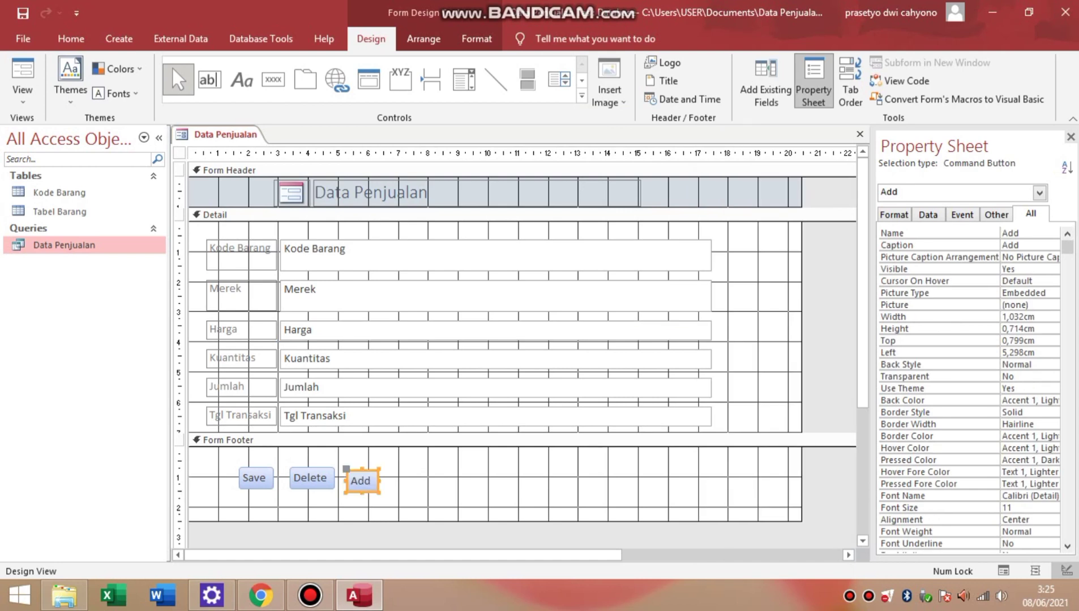
pyautogui.moveTo(362, 481); pyautogui.dragTo(365, 478)
pyautogui.click(442, 478)
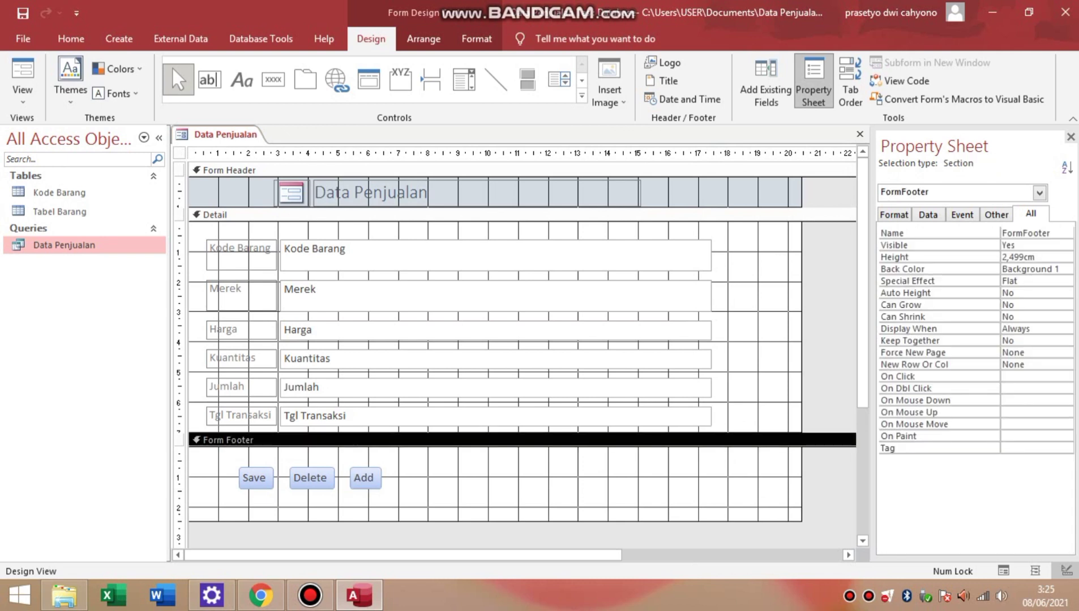
# Step: Save the form under the name Data Penjualan
pyautogui.rightClick(248, 136)
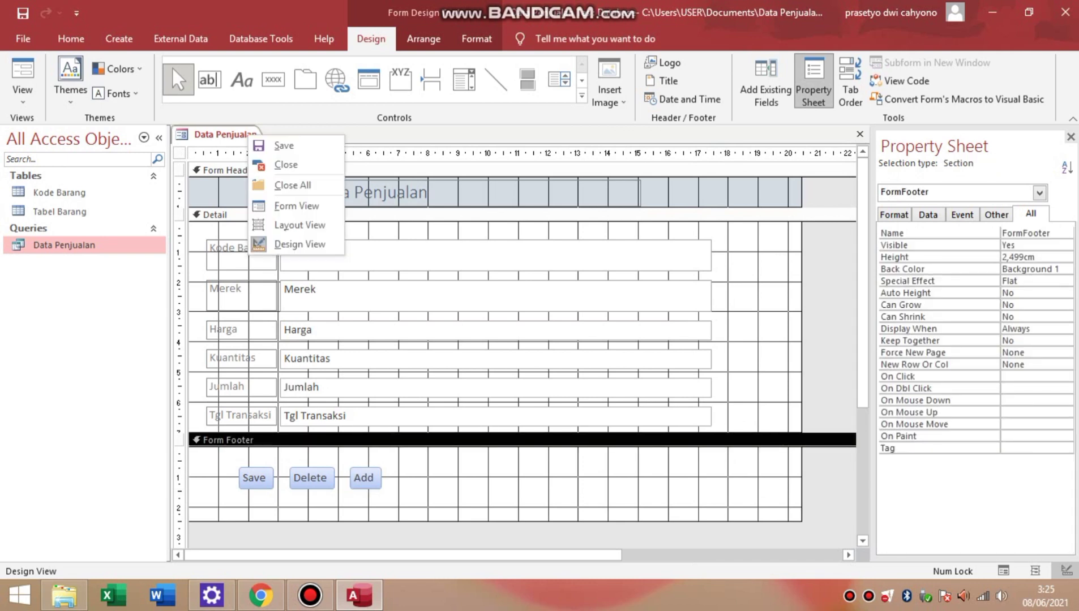
pyautogui.click(283, 144)
pyautogui.click(545, 237)
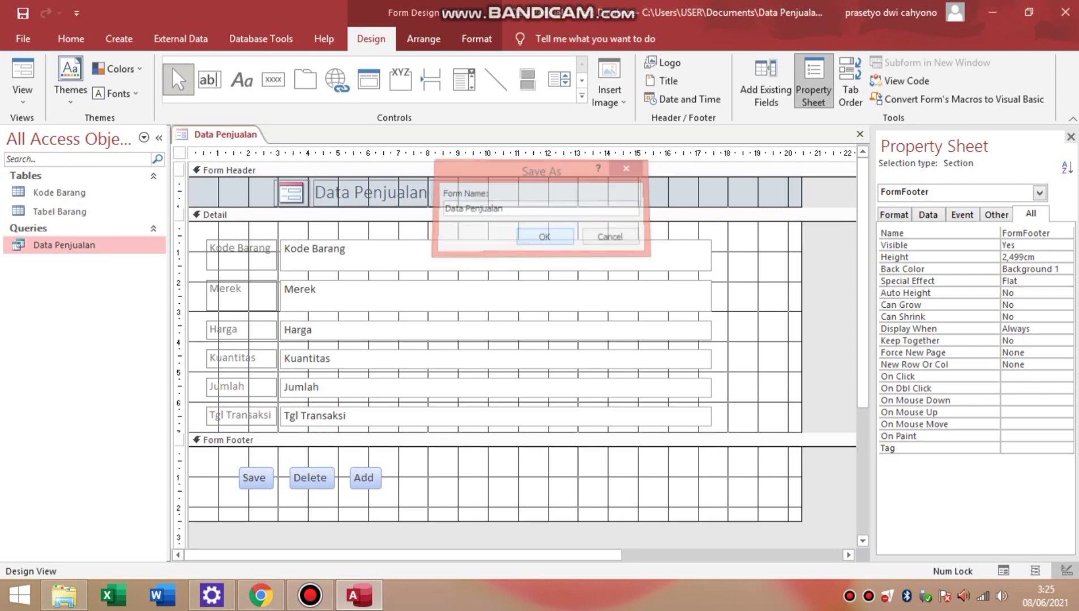
pyautogui.rightClick(523, 238)
# Step: Close the form design and reopen the Data Penjualan form in Form View
pyautogui.rightClick(232, 136)
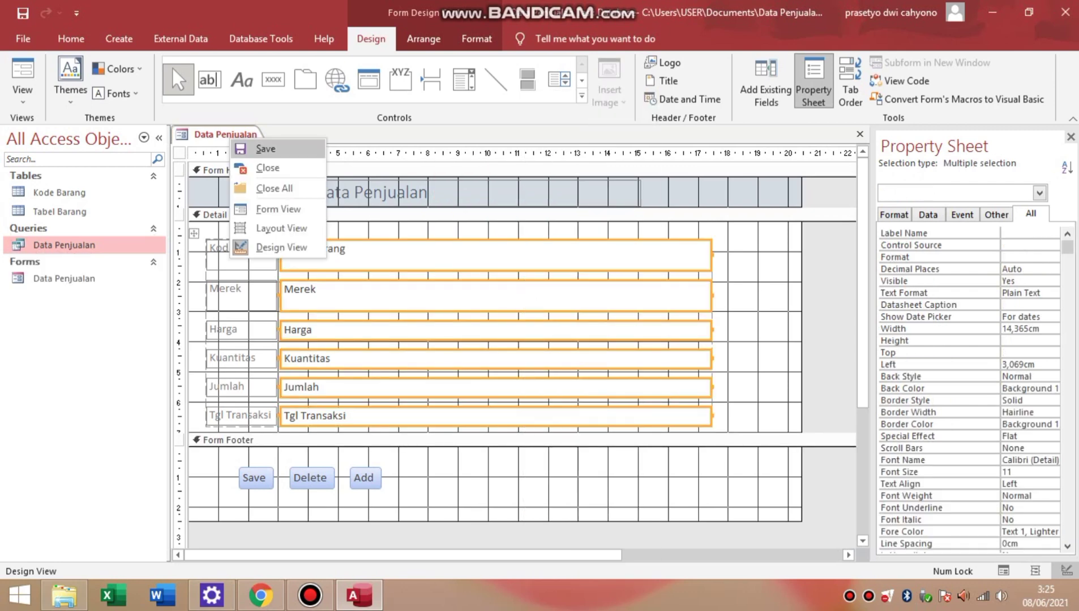
pyautogui.click(266, 208)
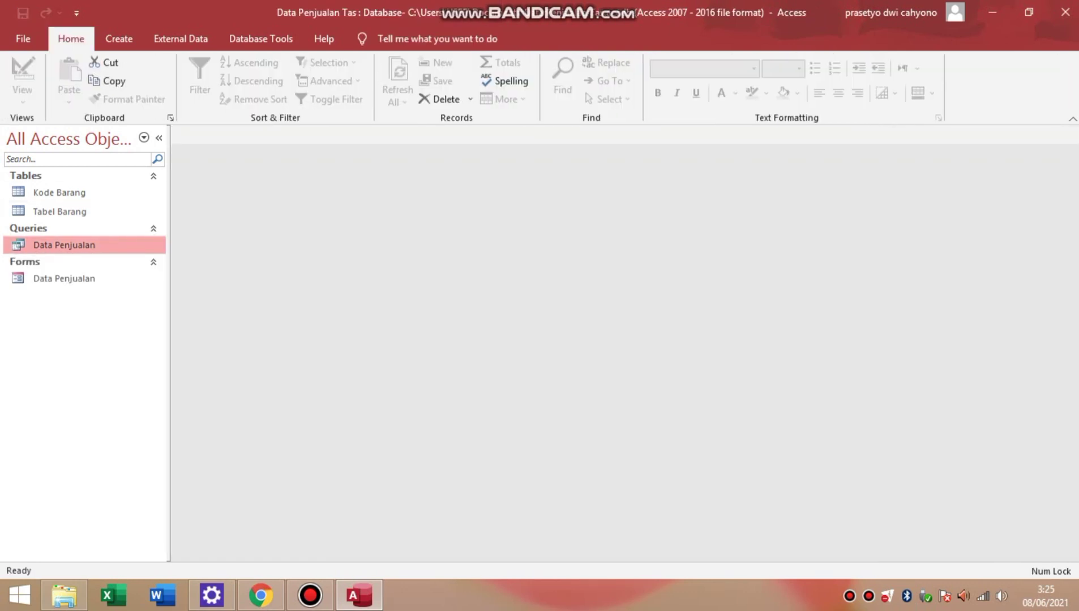
pyautogui.click(64, 279)
pyautogui.press('Return')
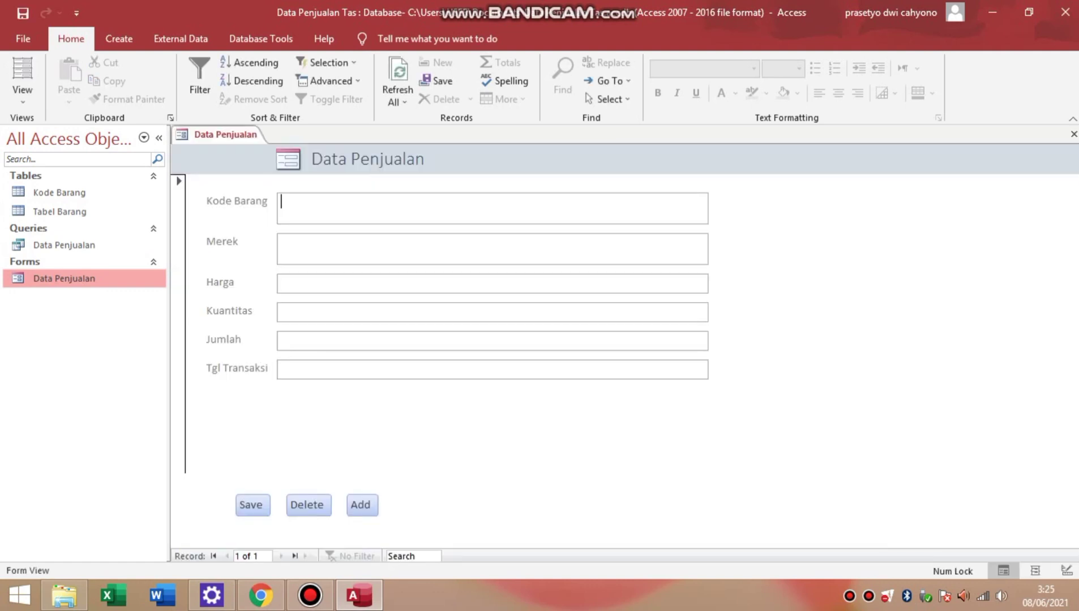
# Step: Fill in the first record with Kode Barang 001, Merek Gucci, Harga 18000000 and Kuantitas 2
pyautogui.write('001')
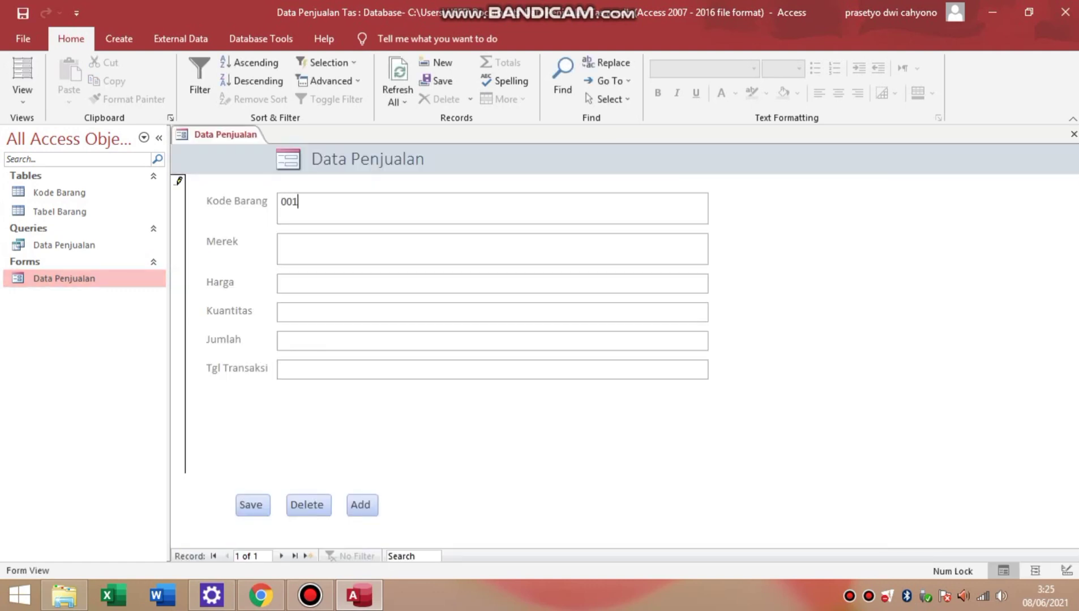
pyautogui.click(282, 243)
pyautogui.write('Gucci')
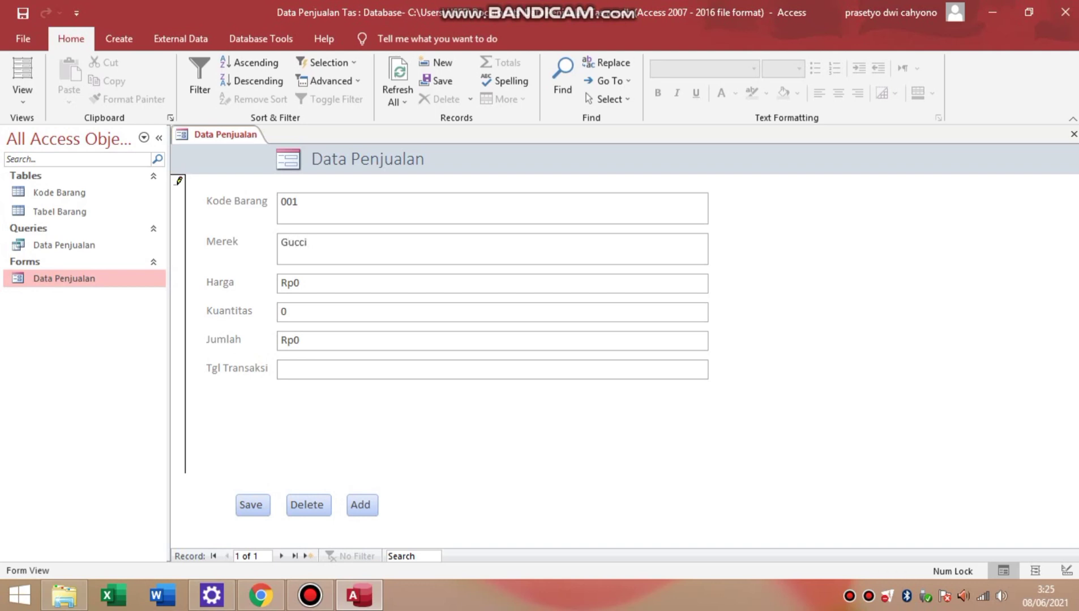
pyautogui.click(299, 283)
pyautogui.press('BackSpace')
pyautogui.write('18000000')
pyautogui.click(287, 311)
pyautogui.press('BackSpace')
pyautogui.write('2')
pyautogui.click(345, 340)
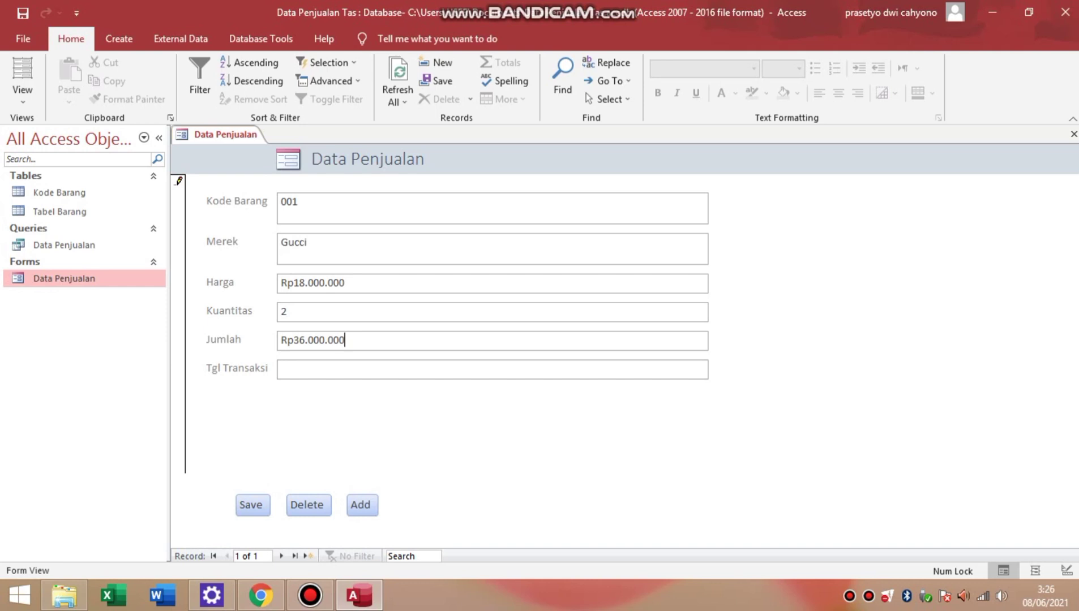
# Step: Set the Gucci record's Tgl Transaksi to 01/06/2021 and save the record
pyautogui.click(282, 368)
pyautogui.click(717, 366)
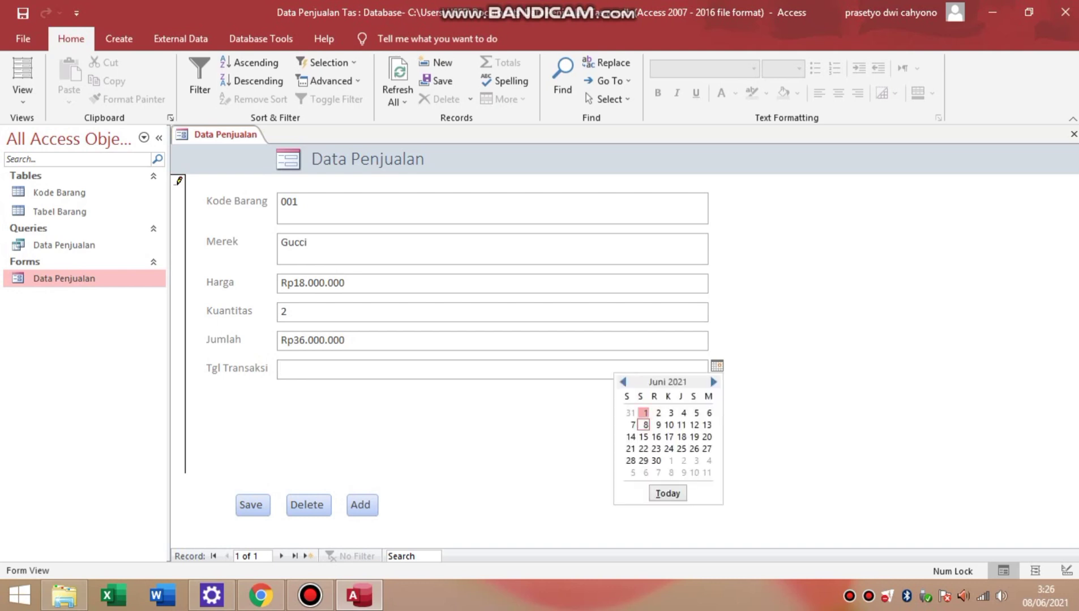
pyautogui.click(643, 413)
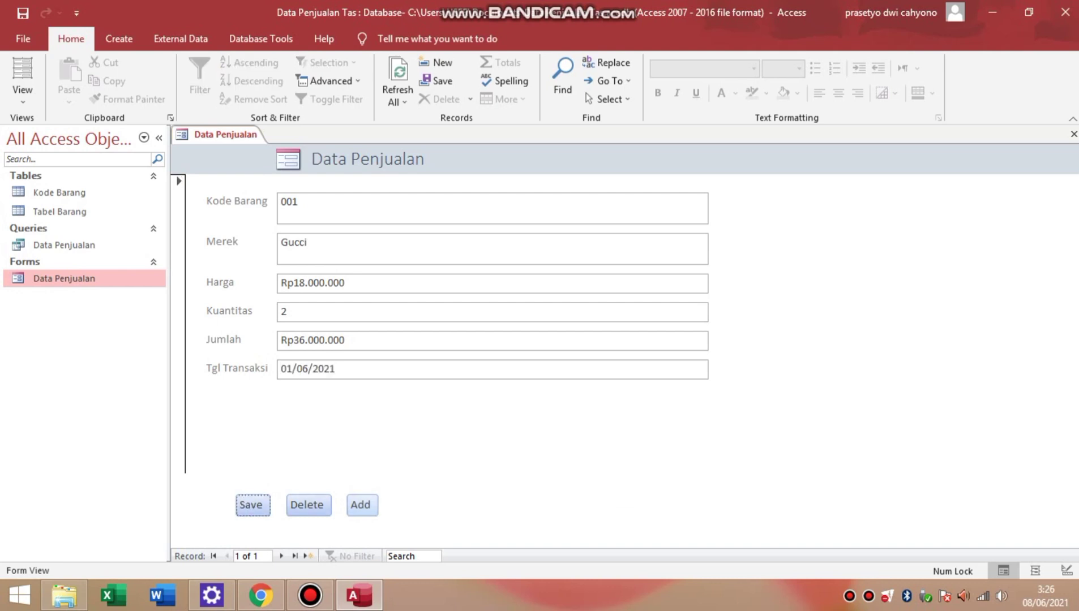
# Step: Add a new record with Kode Barang 002, Merek Prada, Harga 22000000 and Kuantitas 2
pyautogui.click(360, 504)
pyautogui.write('002')
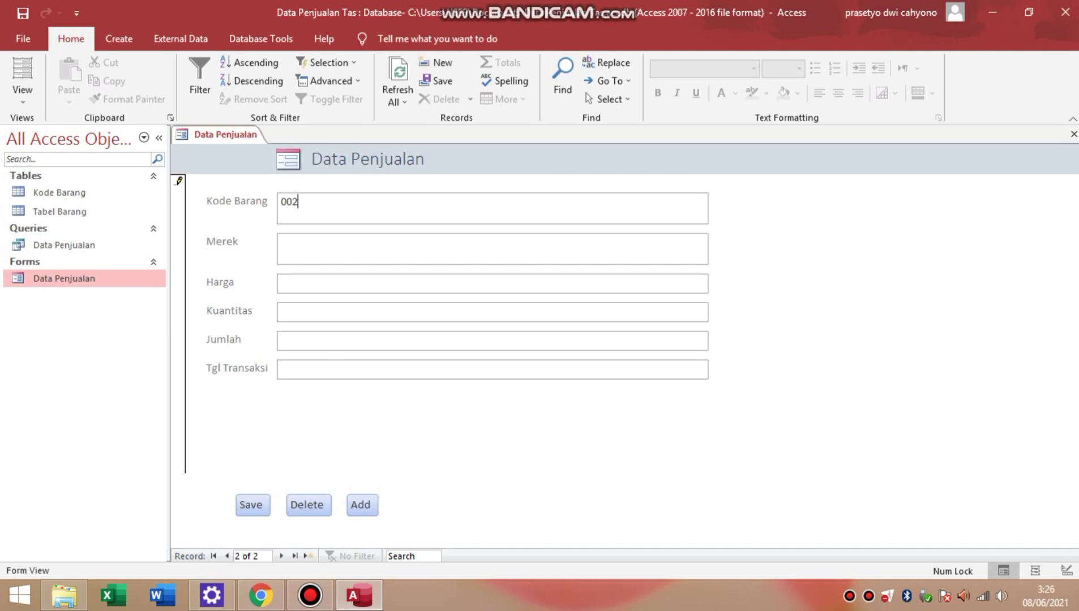
pyautogui.click(282, 242)
pyautogui.write('Prada')
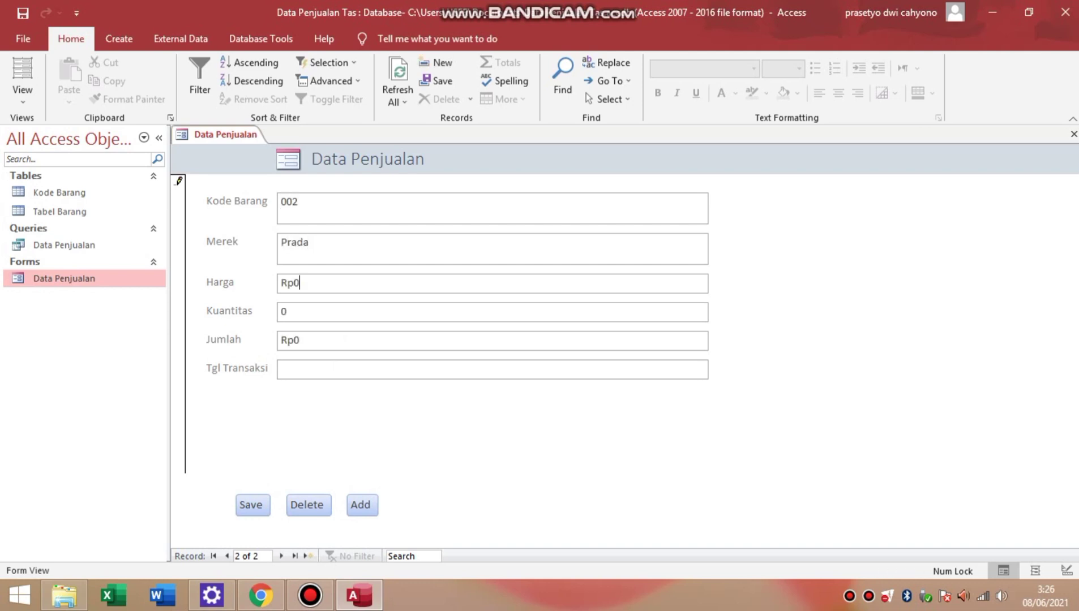
pyautogui.press('BackSpace')
pyautogui.write('22000000')
pyautogui.press('Tab')
pyautogui.press('BackSpace')
pyautogui.write('2')
pyautogui.press('Tab')
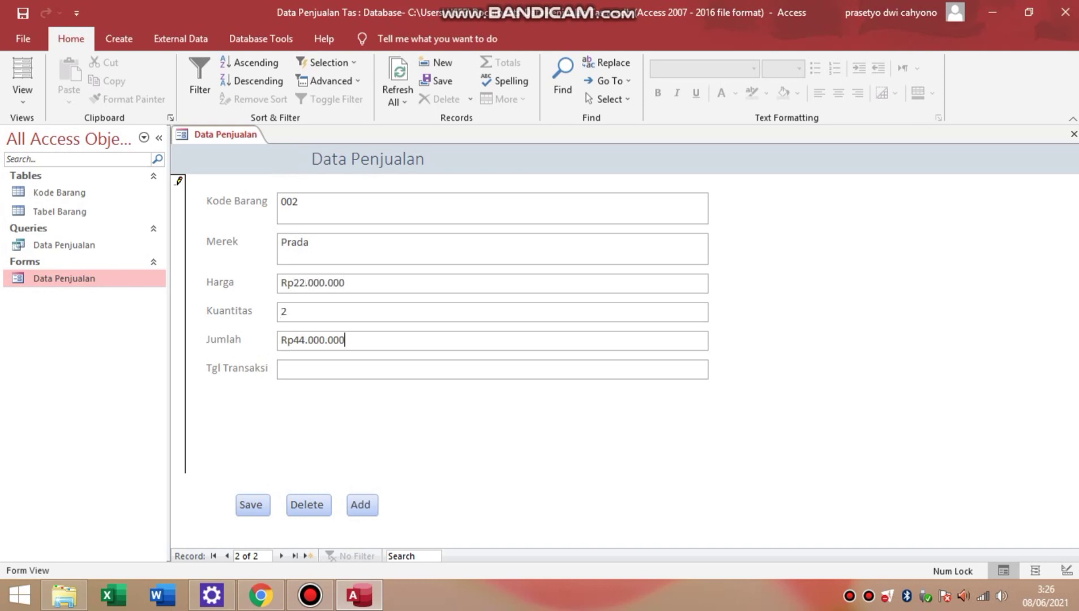
# Step: Set the Prada record's Tgl Transaksi to 2 June 2021 and save the record
pyautogui.click(282, 368)
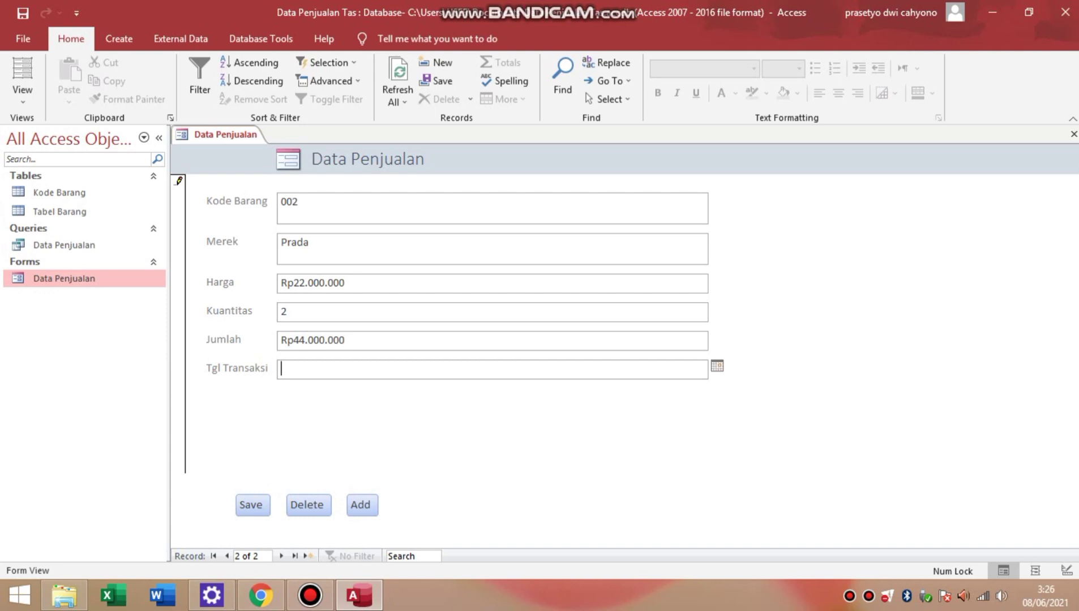
pyautogui.click(717, 367)
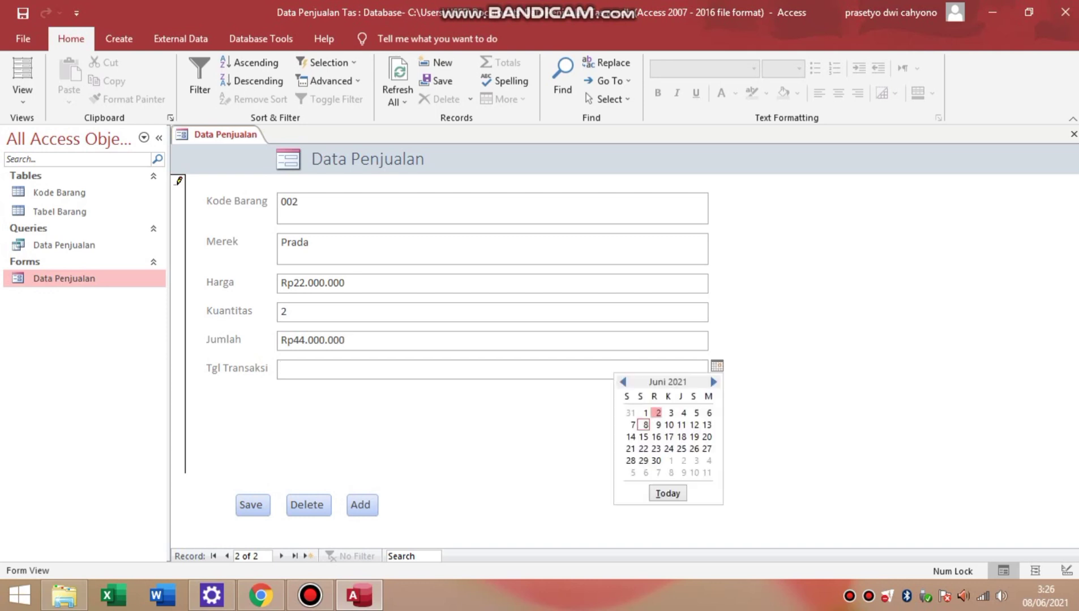
pyautogui.click(659, 413)
pyautogui.click(252, 505)
# Step: Add a new record with Kode Barang 003, Merek Hermes, Harga 60000000 and Kuantitas 2
pyautogui.click(351, 507)
pyautogui.rightClick(351, 507)
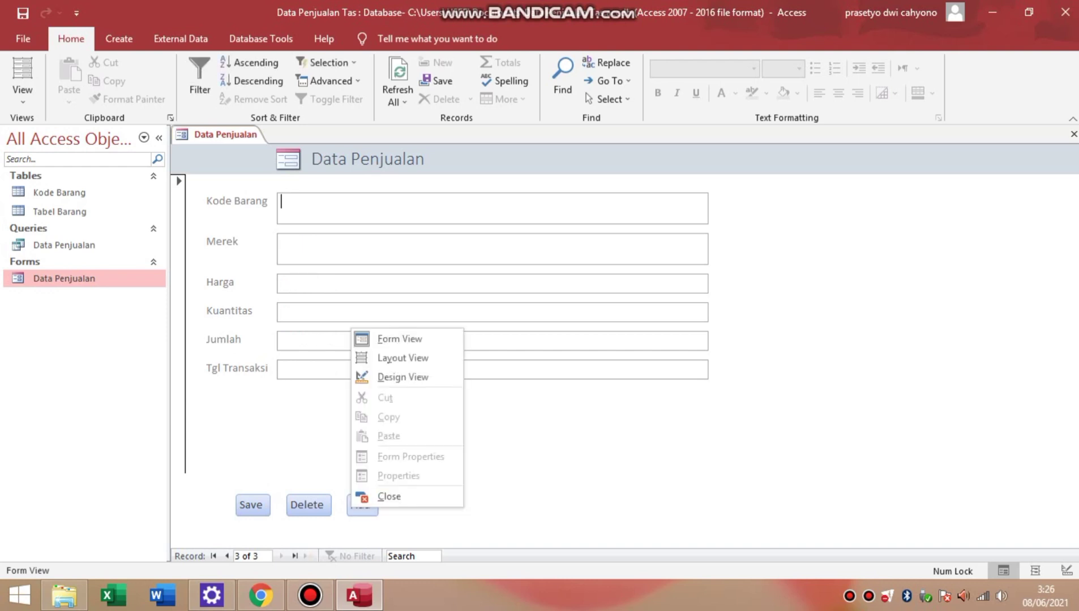
pyautogui.press('Escape')
pyautogui.write('003')
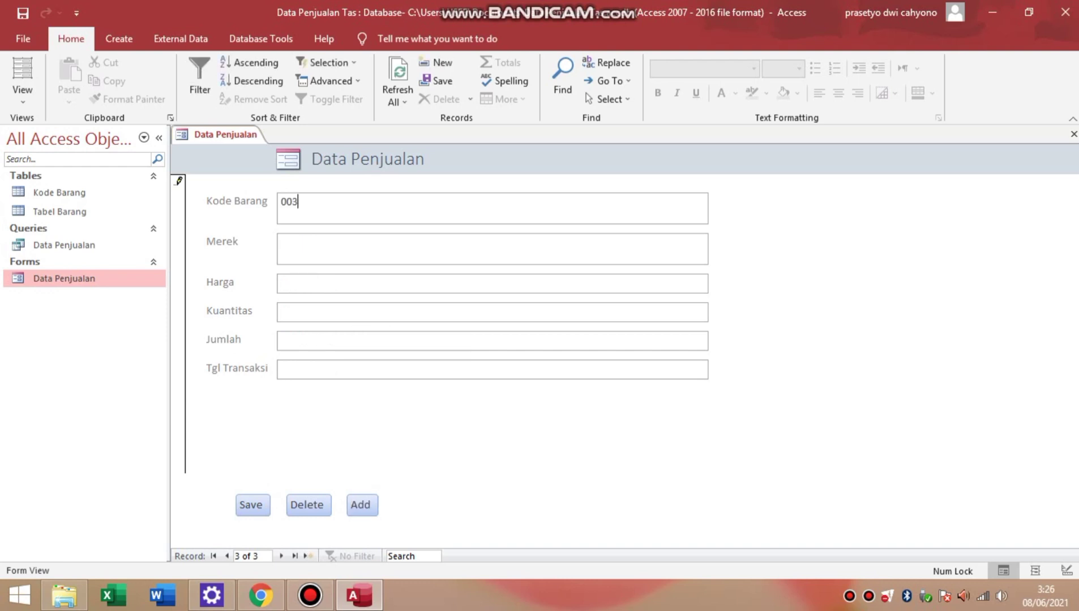
pyautogui.press('Tab')
pyautogui.press('capslock')
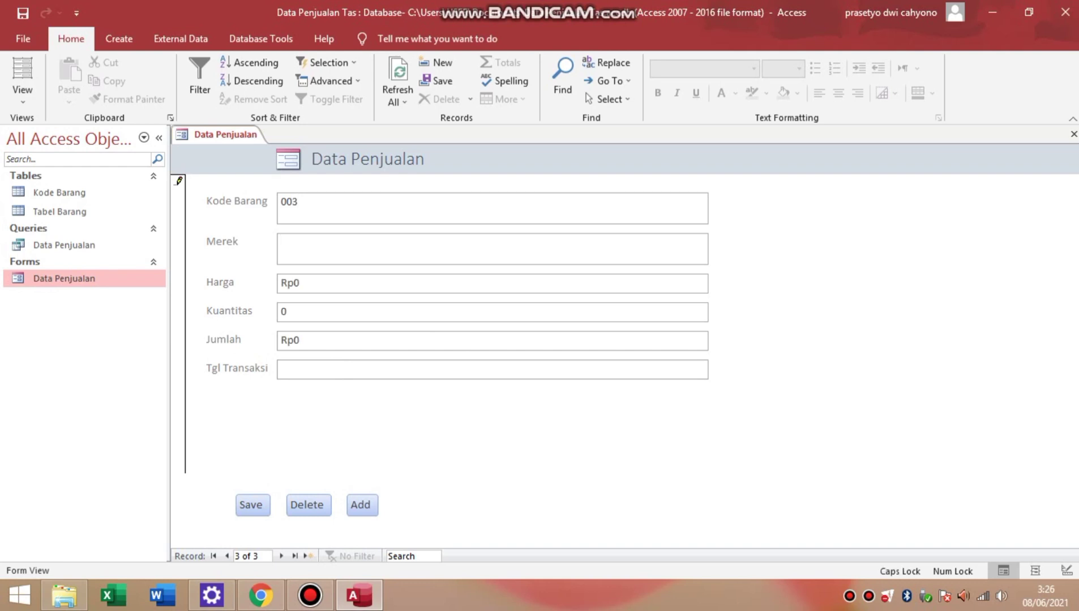
pyautogui.write('H')
pyautogui.press('capslock')
pyautogui.write('ermes')
pyautogui.press('BackSpace')
pyautogui.write('60000000')
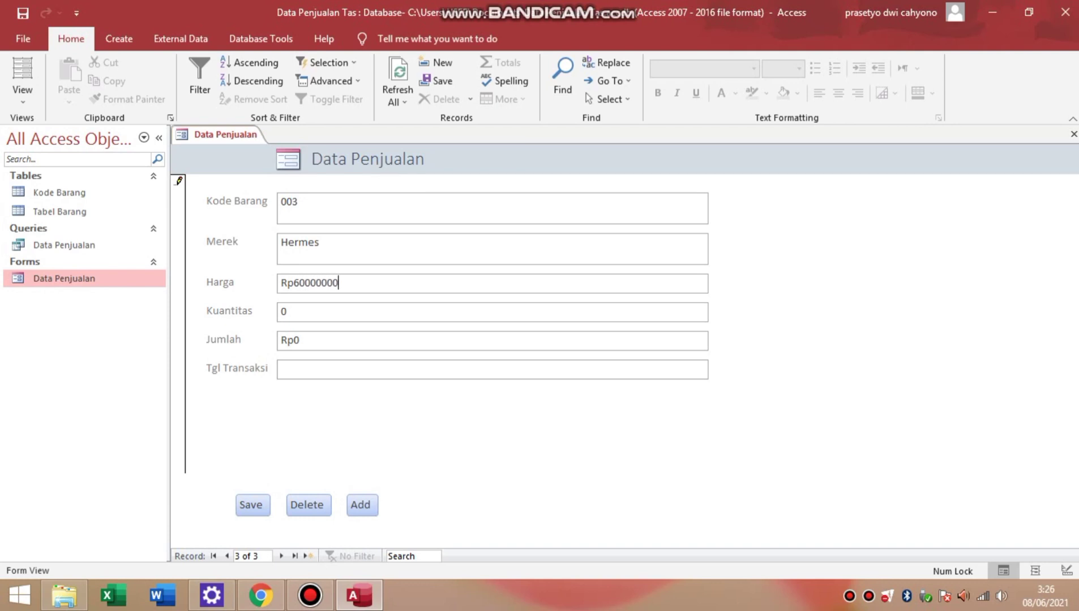
pyautogui.click(287, 312)
pyautogui.press('BackSpace')
pyautogui.write('2')
# Step: Set the Hermes record's Tgl Transaksi to 3 June 2021 and save the record
pyautogui.press('Tab')
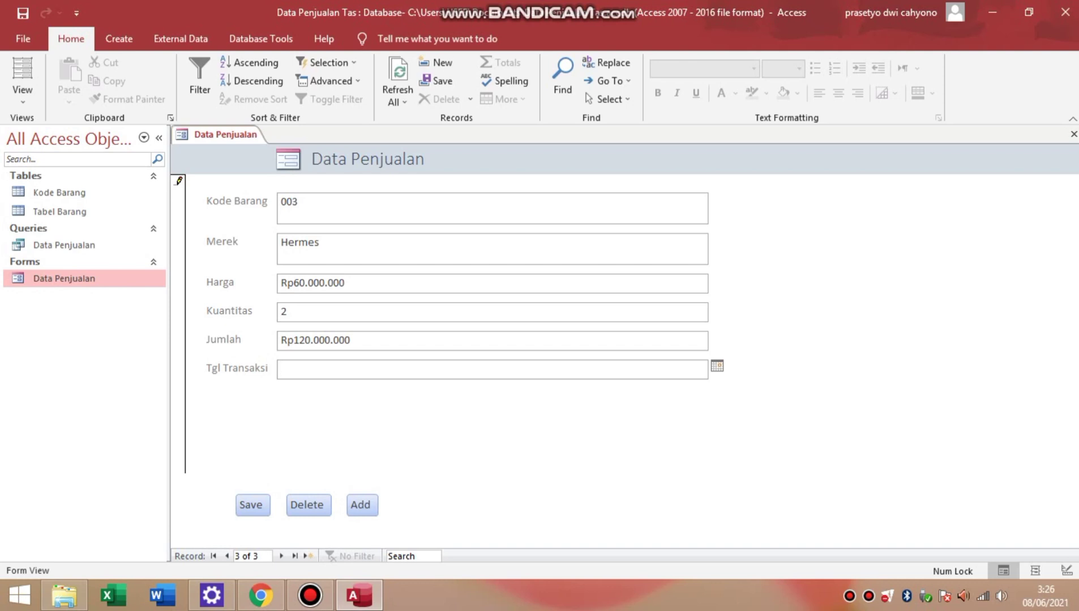
pyautogui.rightClick(715, 369)
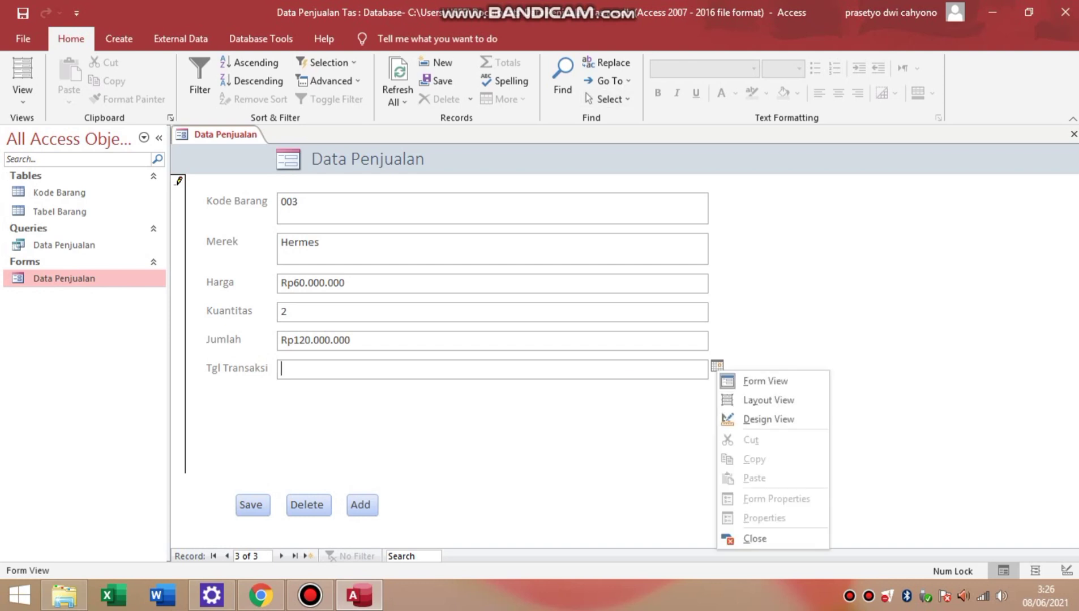
pyautogui.press('Escape')
pyautogui.rightClick(716, 367)
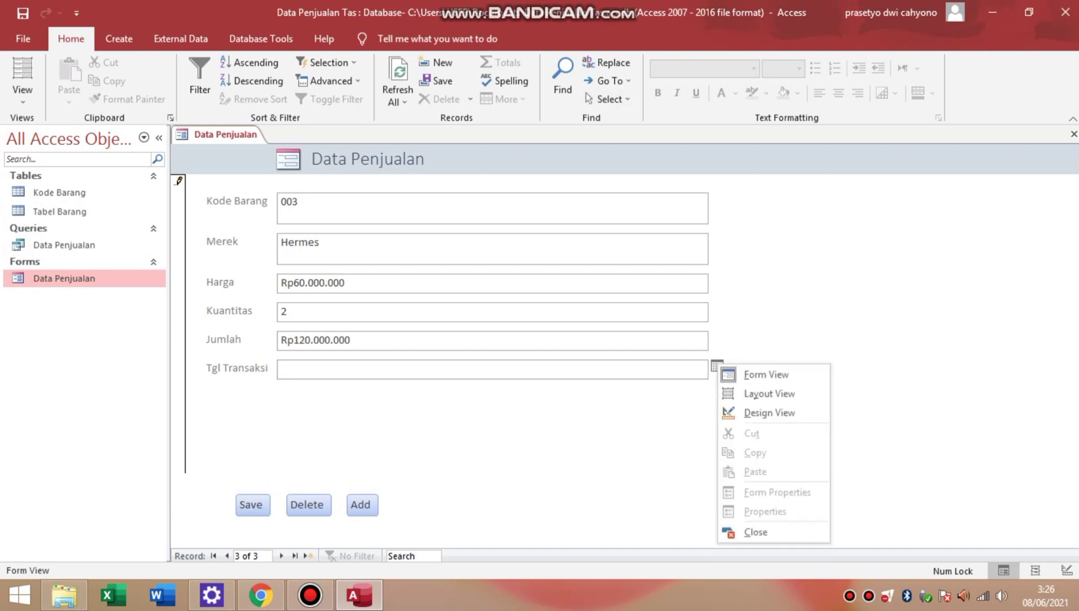
pyautogui.press('Escape')
pyautogui.click(717, 367)
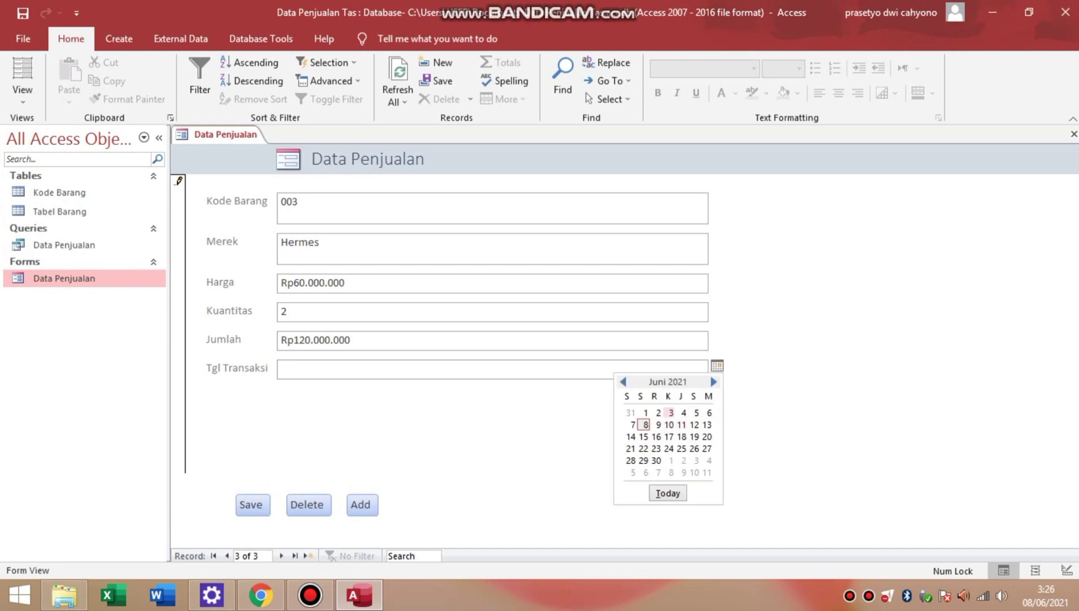
pyautogui.click(671, 412)
pyautogui.click(253, 505)
# Step: Add a new record with Kode Barang 004 and Merek Louis Vuitton
pyautogui.click(367, 505)
pyautogui.rightClick(368, 504)
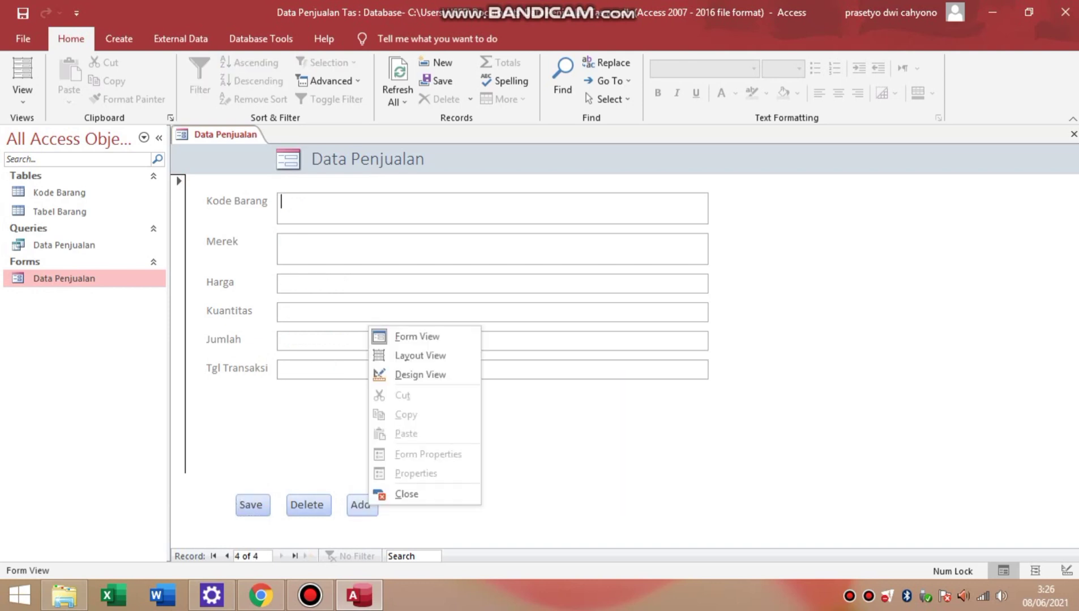
pyautogui.press('Escape')
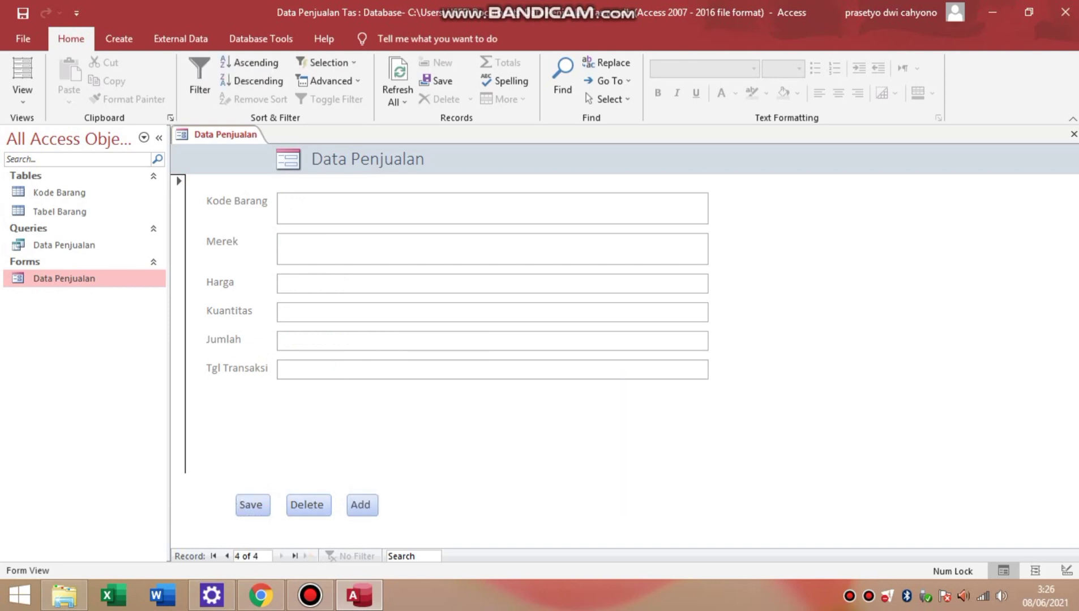
pyautogui.write('004')
pyautogui.press('capslock')
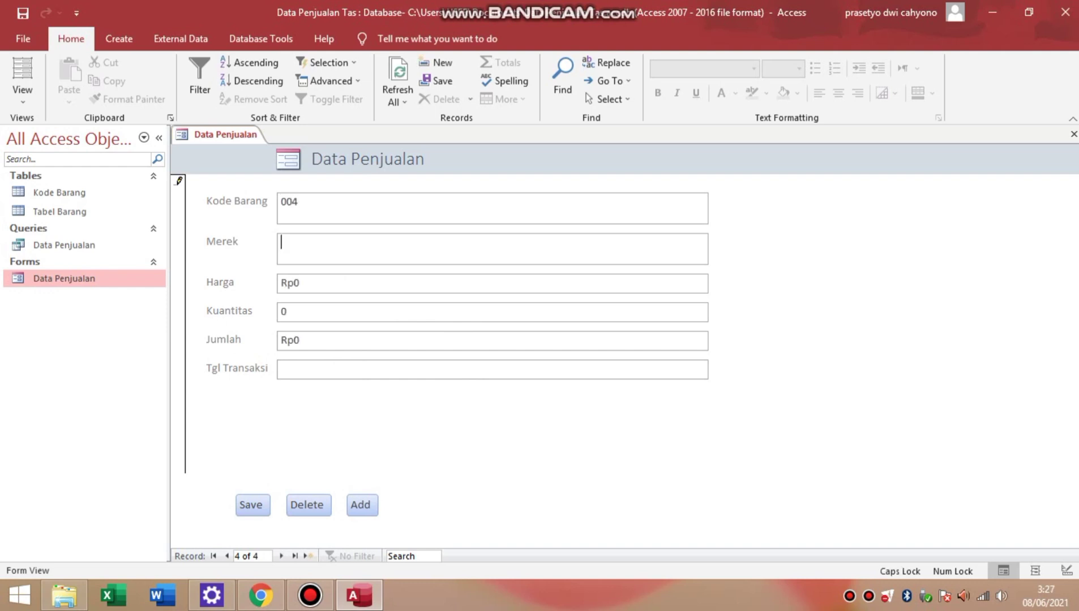
pyautogui.write('L')
pyautogui.press('capslock')
pyautogui.write('ouis')
pyautogui.press('capslock')
pyautogui.write('V')
pyautogui.press('capslock')
pyautogui.write('uitton')
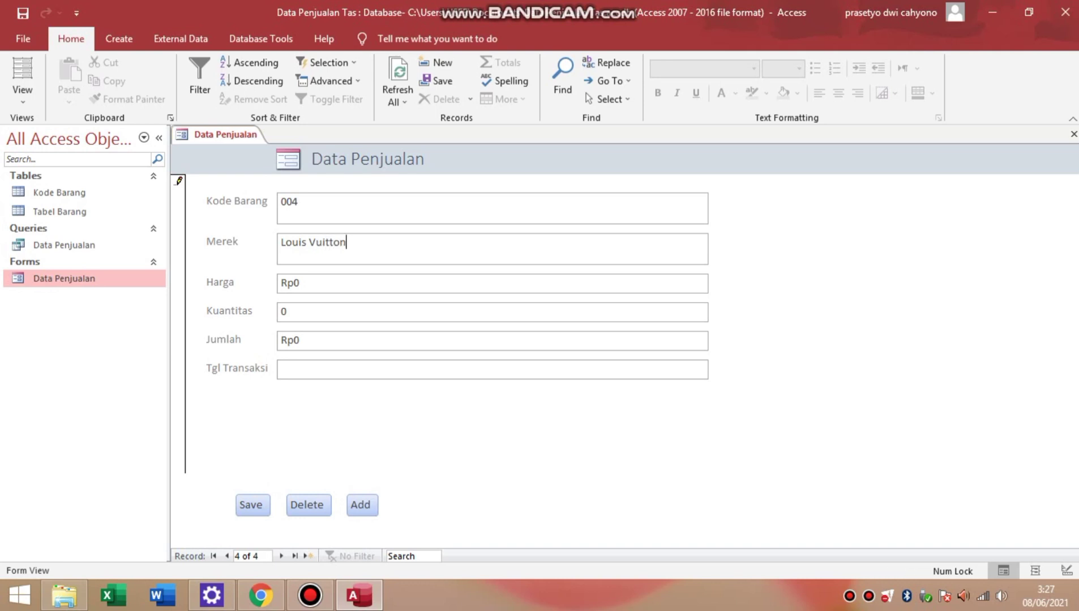
# Step: Set the Louis Vuitton record's Harga to 21000000 and Kuantitas to 2
pyautogui.click(294, 283)
pyautogui.press('BackSpace')
pyautogui.write('21000000')
pyautogui.press('Tab')
pyautogui.press('BackSpace')
pyautogui.write('2')
# Step: Set the Louis Vuitton record's Tgl Transaksi to 4 June 2021 and save the record
pyautogui.click(339, 340)
pyautogui.click(281, 369)
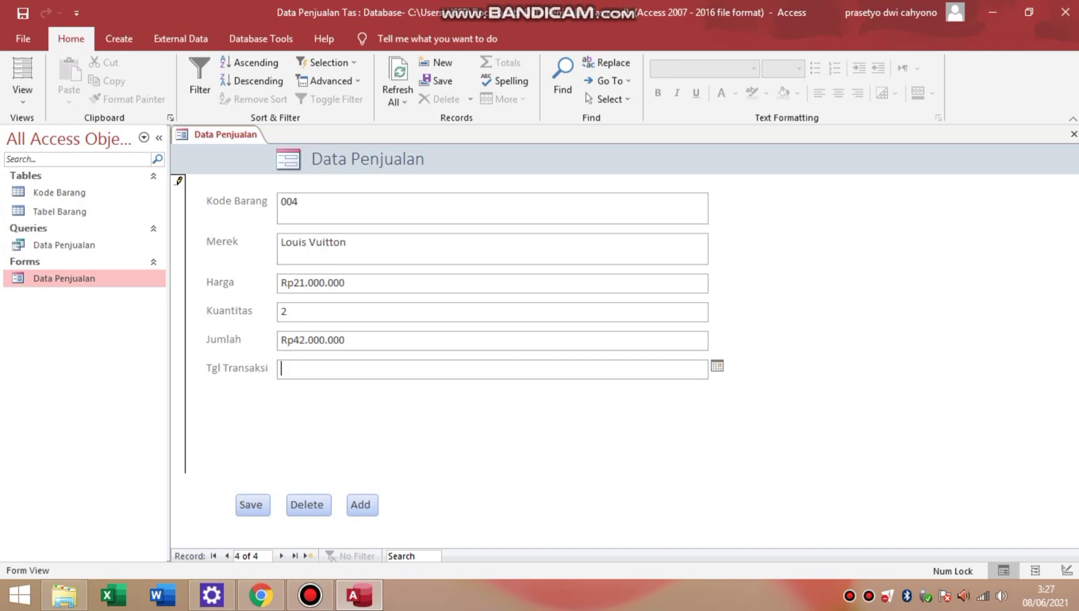
pyautogui.click(716, 367)
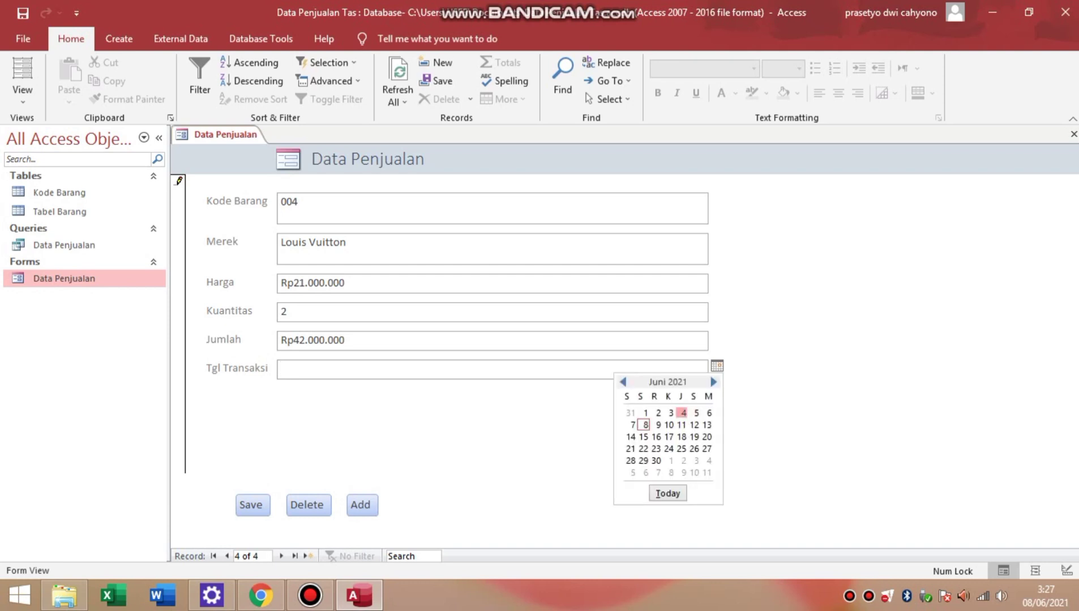
pyautogui.click(683, 414)
pyautogui.click(252, 505)
# Step: Add a new record with Kode Barang 005, Merek Armani, Harga 21000000 and Kuantitas 2
pyautogui.click(361, 505)
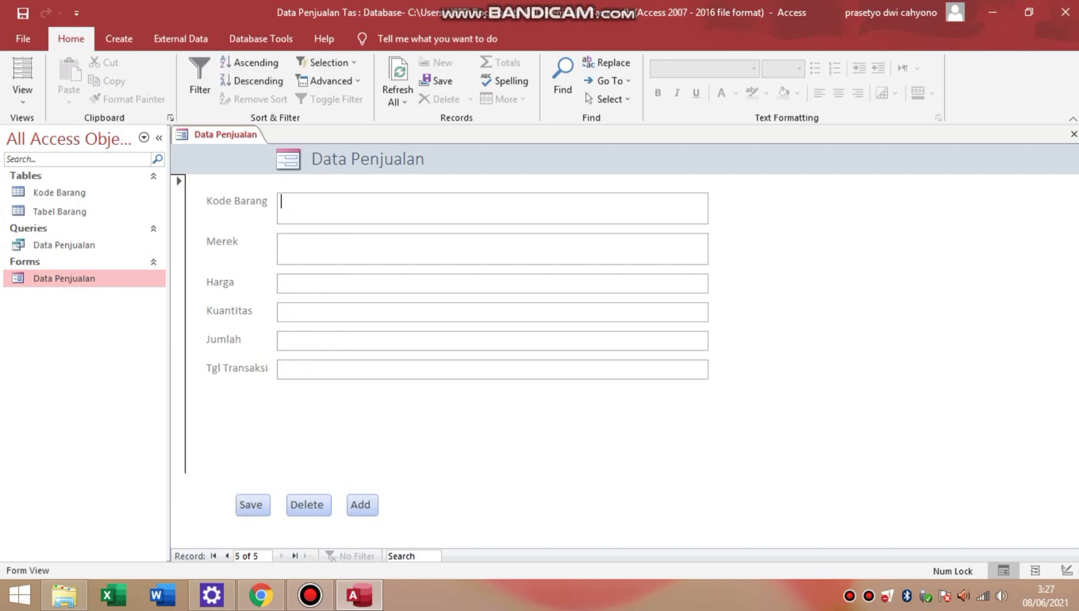
pyautogui.write('005')
pyautogui.press('Tab')
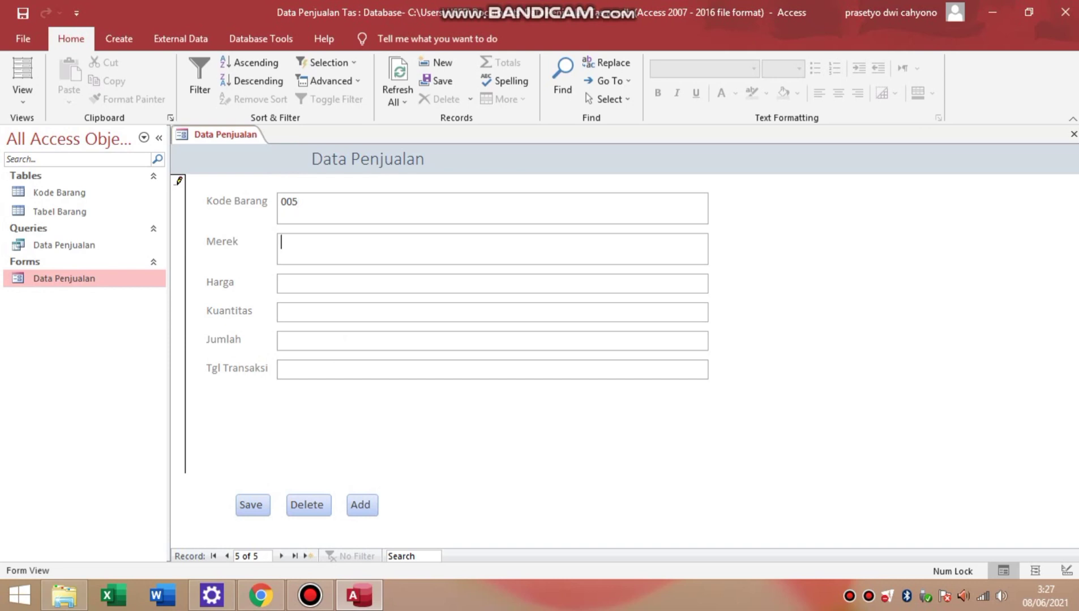
pyautogui.write('Armani')
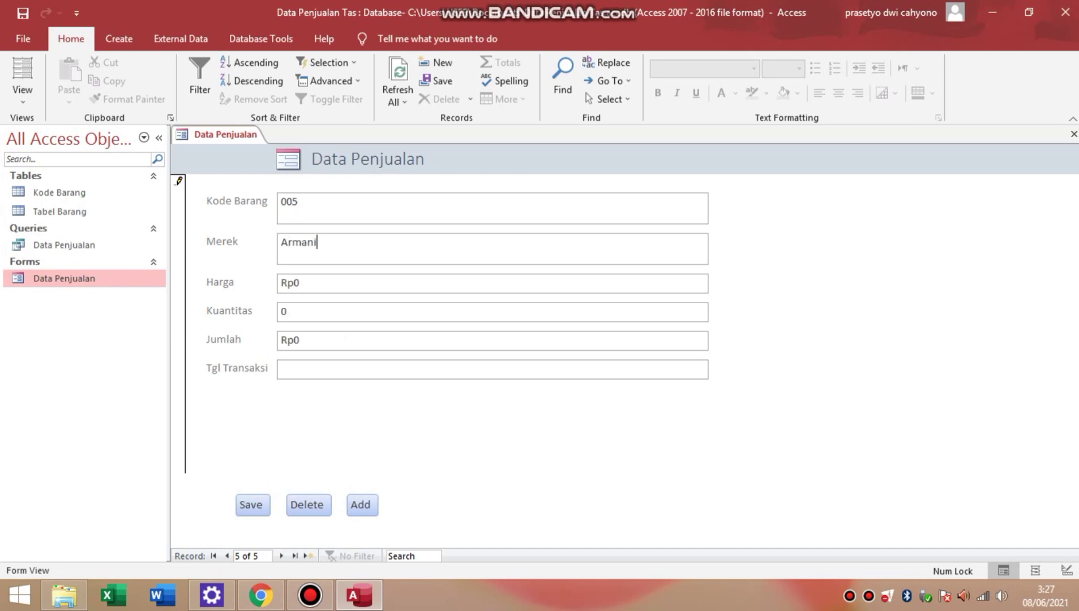
pyautogui.press('Tab')
pyautogui.press('BackSpace')
pyautogui.write('21000000')
pyautogui.press('Tab')
pyautogui.press('BackSpace')
pyautogui.write('2')
# Step: Set the Armani record's Tgl Transaksi to 05/06/2021 and go to a new blank record
pyautogui.press('Tab')
pyautogui.press('Tab')
pyautogui.click(717, 366)
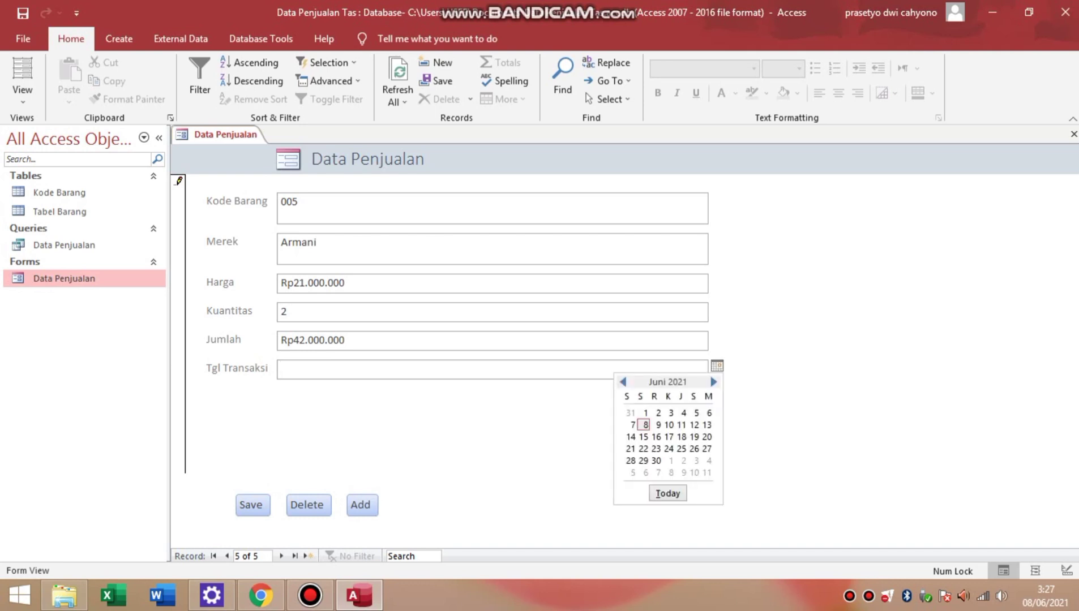
pyautogui.click(696, 413)
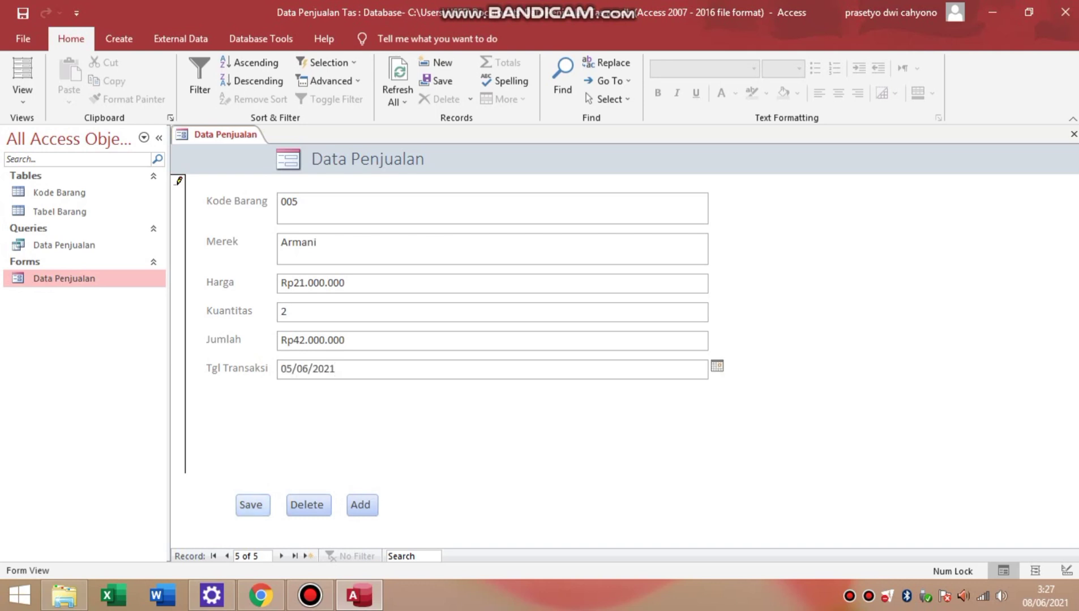
pyautogui.press('Tab')
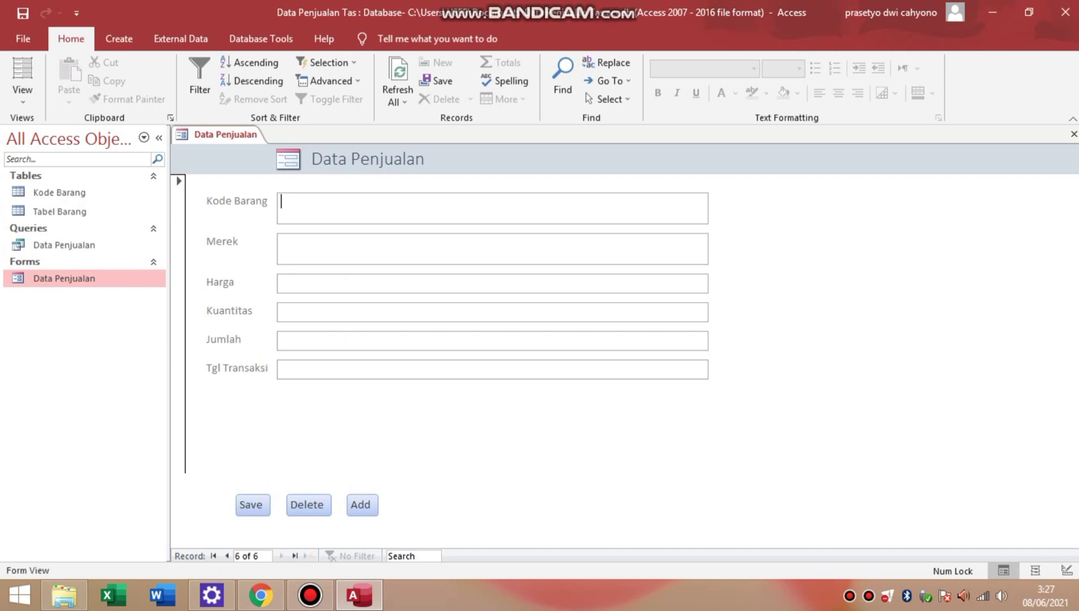
# Step: Fill the blank record with Kode Barang 006, Merek Chanel, Harga 58000000 and Kuantitas 2
pyautogui.write('006')
pyautogui.press('Tab')
pyautogui.press('capslock')
pyautogui.write('C')
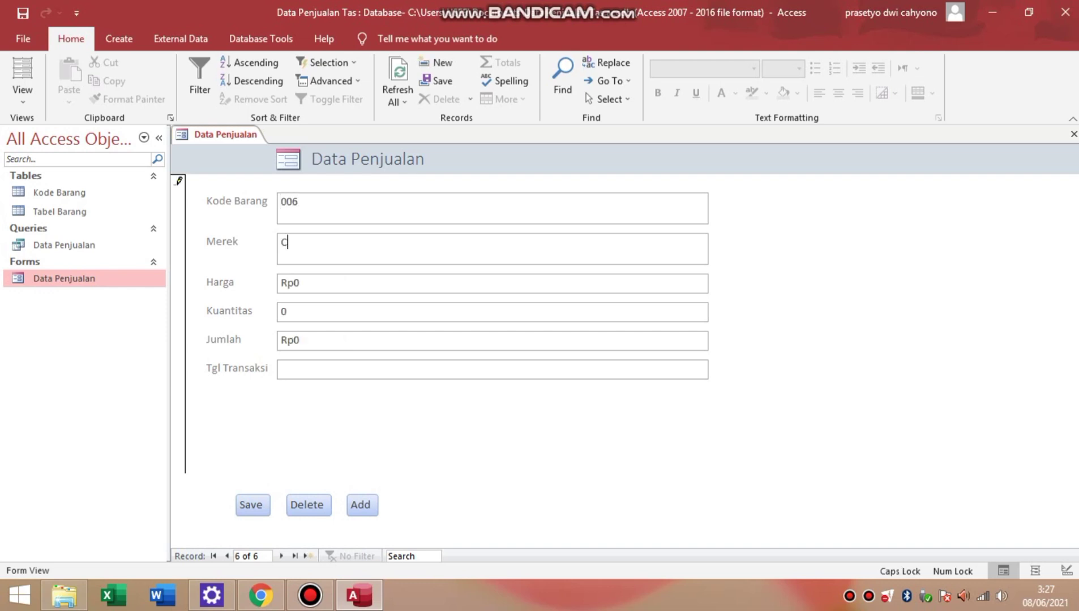
pyautogui.press('capslock')
pyautogui.write('haneChanel')
pyautogui.press('Tab')
pyautogui.press('BackSpace')
pyautogui.write('58000000')
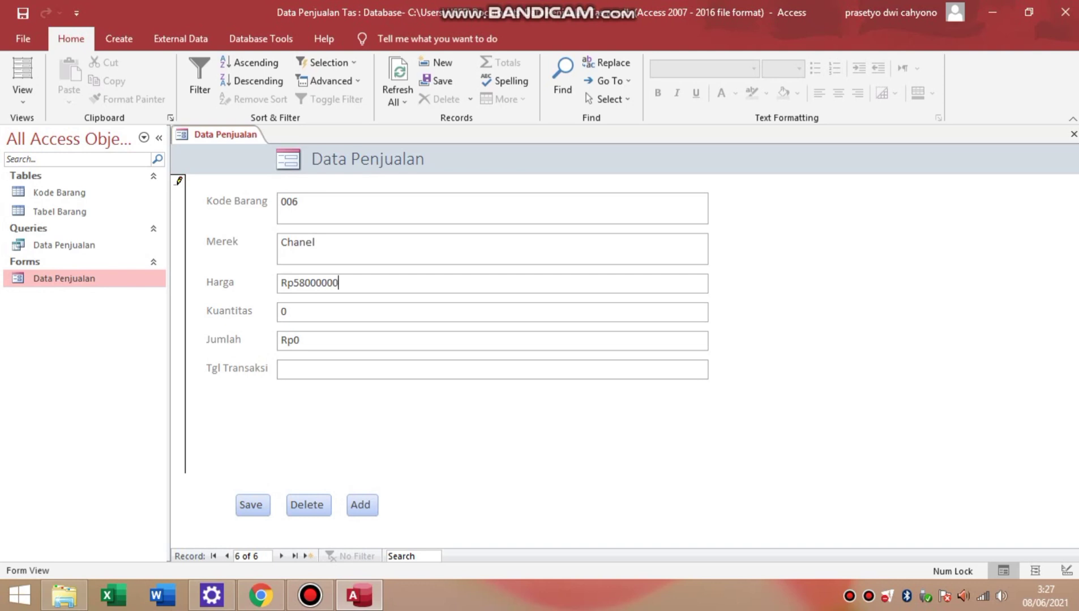
pyautogui.press('Tab')
pyautogui.press('BackSpace')
pyautogui.write('2')
# Step: Set the Chanel record's Tgl Transaksi to 6 June 2021 and save the record
pyautogui.press('Tab')
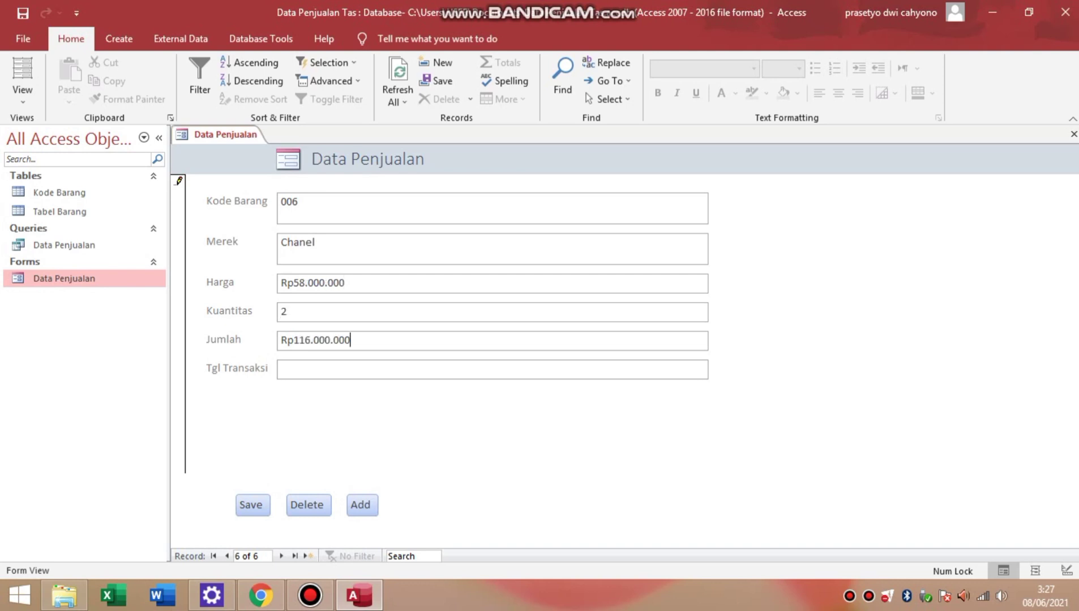
pyautogui.press('Tab')
pyautogui.click(717, 366)
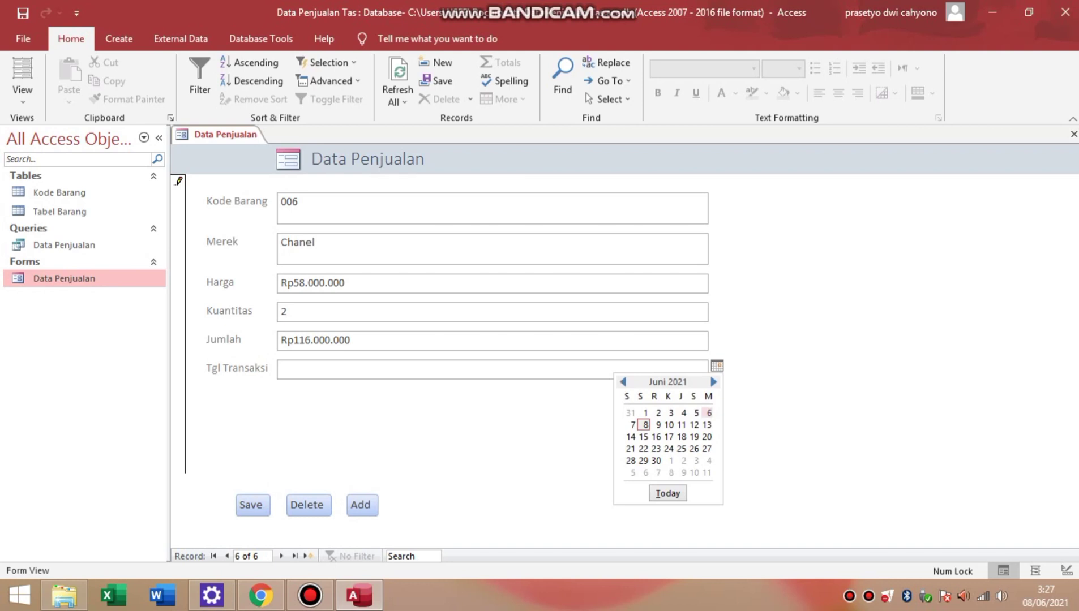
pyautogui.click(708, 412)
pyautogui.click(252, 505)
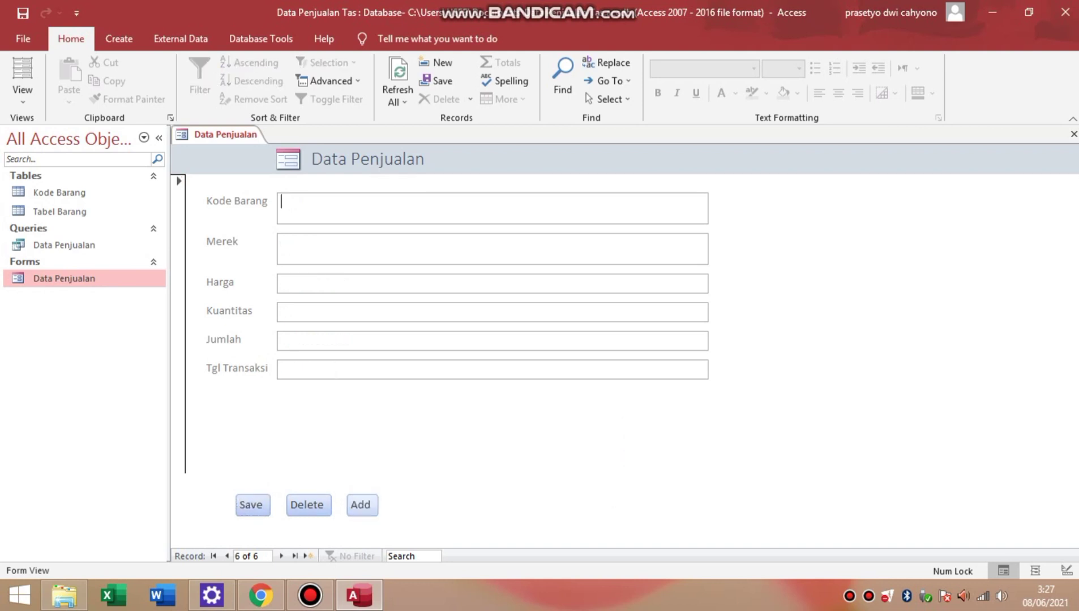
# Step: Enter a new record with Kode Barang 007, Merek Mulberry, Harga 16000000 and Kuantitas 2
pyautogui.write('007')
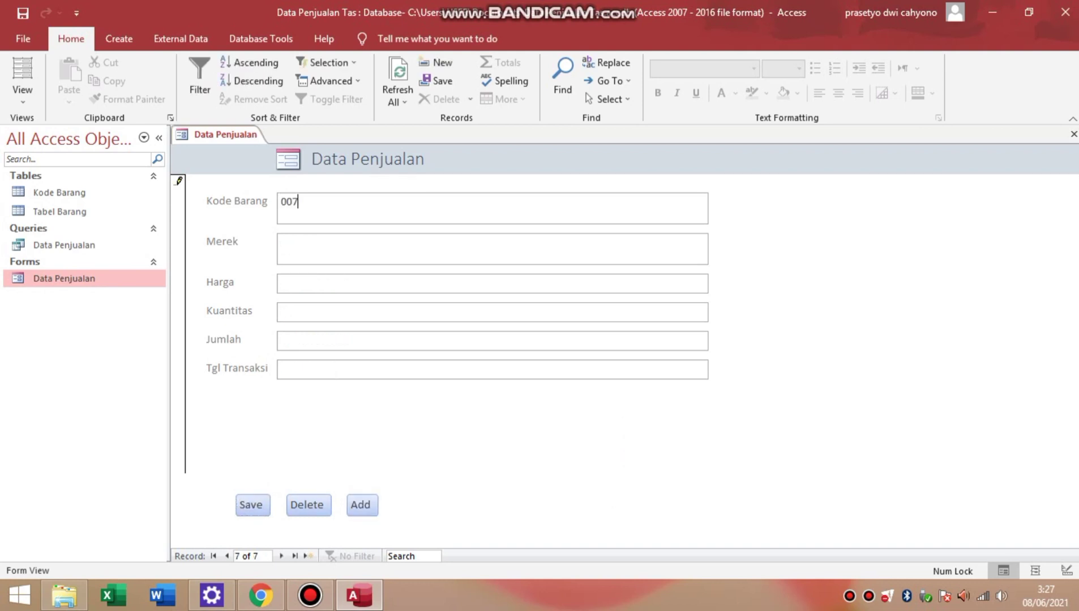
pyautogui.press('Tab')
pyautogui.press('capslock')
pyautogui.write('M')
pyautogui.press('capslock')
pyautogui.write('ulberry')
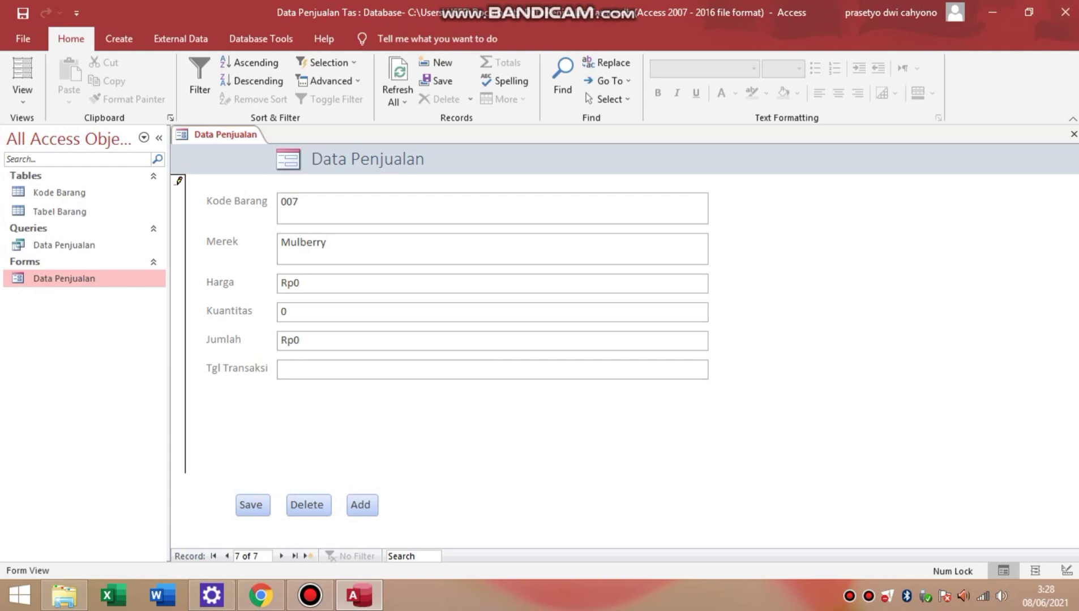
pyautogui.write('16000000')
pyautogui.write('2')
# Step: Set the Mulberry record's Tgl Transaksi to 7 June 2021 and save the record
pyautogui.press('Tab')
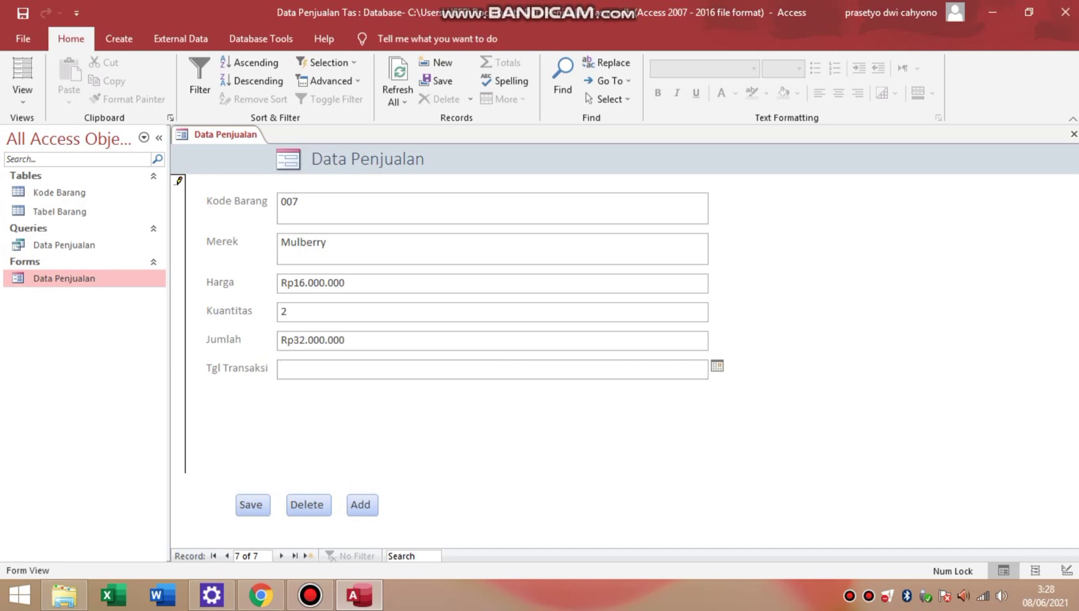
pyautogui.click(716, 366)
pyautogui.click(632, 424)
pyautogui.click(251, 505)
# Step: Add a new record with Kode Barang 008, Merek Christian Dior, Harga 48000000 and Kuantitas 2
pyautogui.click(361, 505)
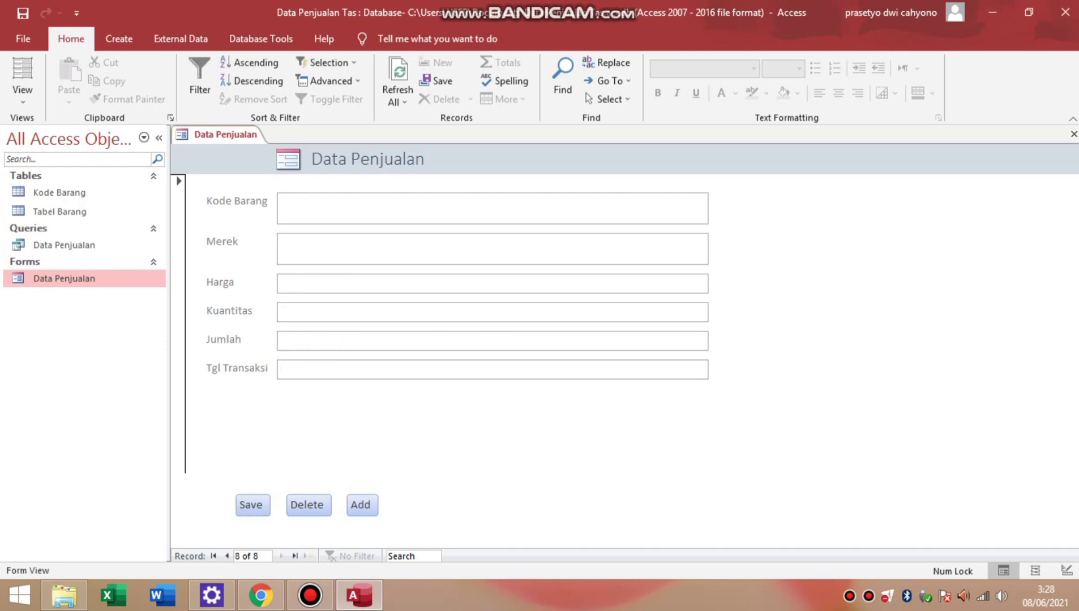
pyautogui.write('008')
pyautogui.click(281, 242)
pyautogui.write('Chri')
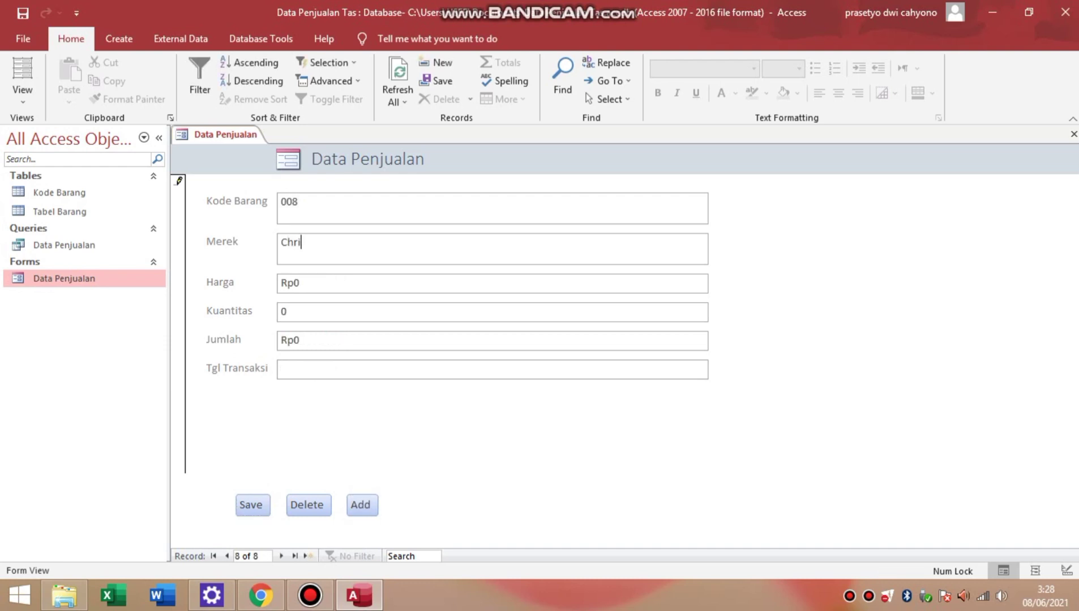
pyautogui.write('stian Dior')
pyautogui.press('BackSpace')
pyautogui.write('48000')
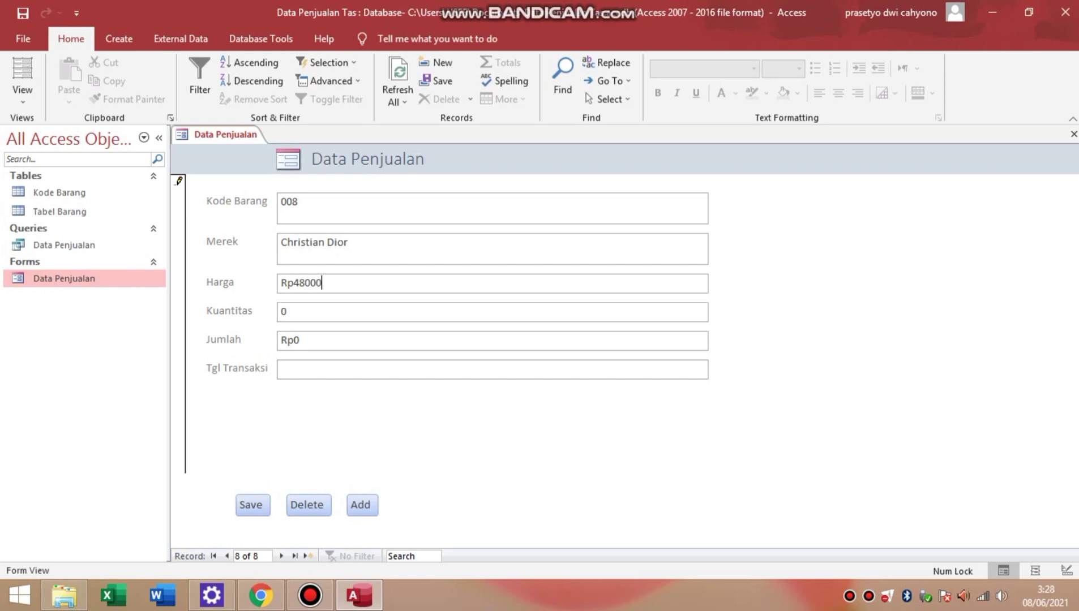
pyautogui.write('000')
pyautogui.press('Tab')
pyautogui.press('BackSpace')
pyautogui.write('2')
# Step: Set the Christian Dior record's Tgl Transaksi to 08/06/2021 and save the record
pyautogui.press('Tab')
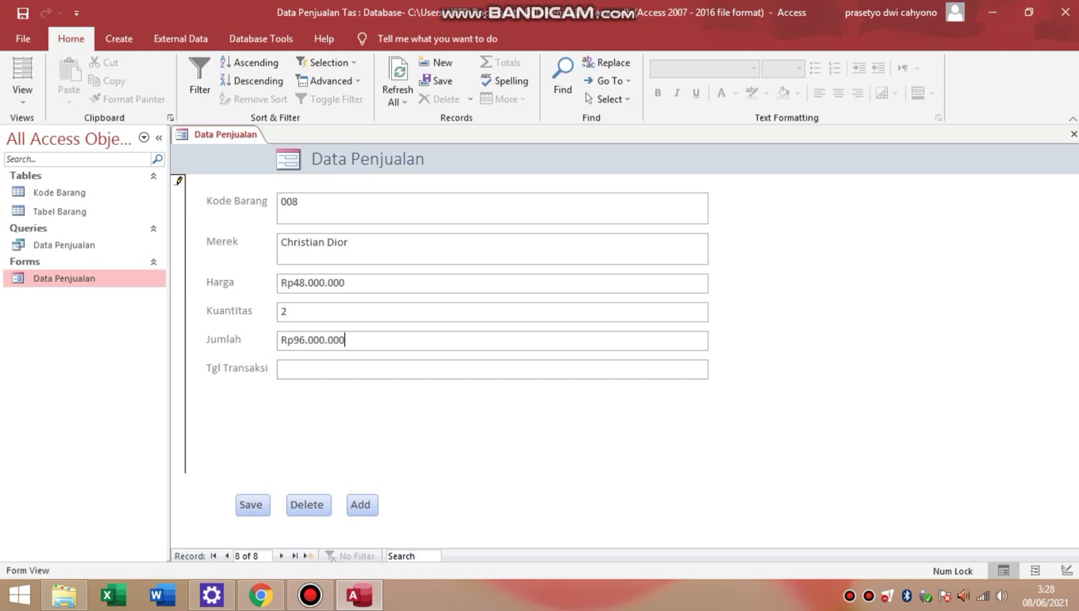
pyautogui.rightClick(331, 368)
pyautogui.click(331, 368)
pyautogui.click(717, 366)
pyautogui.click(643, 426)
pyautogui.click(252, 505)
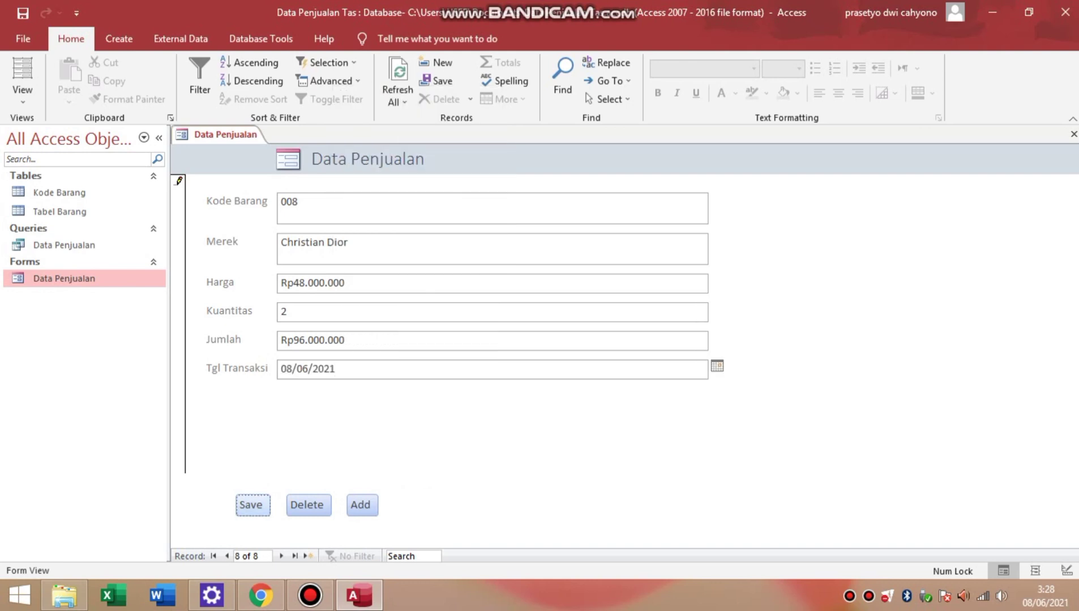
pyautogui.press('Return')
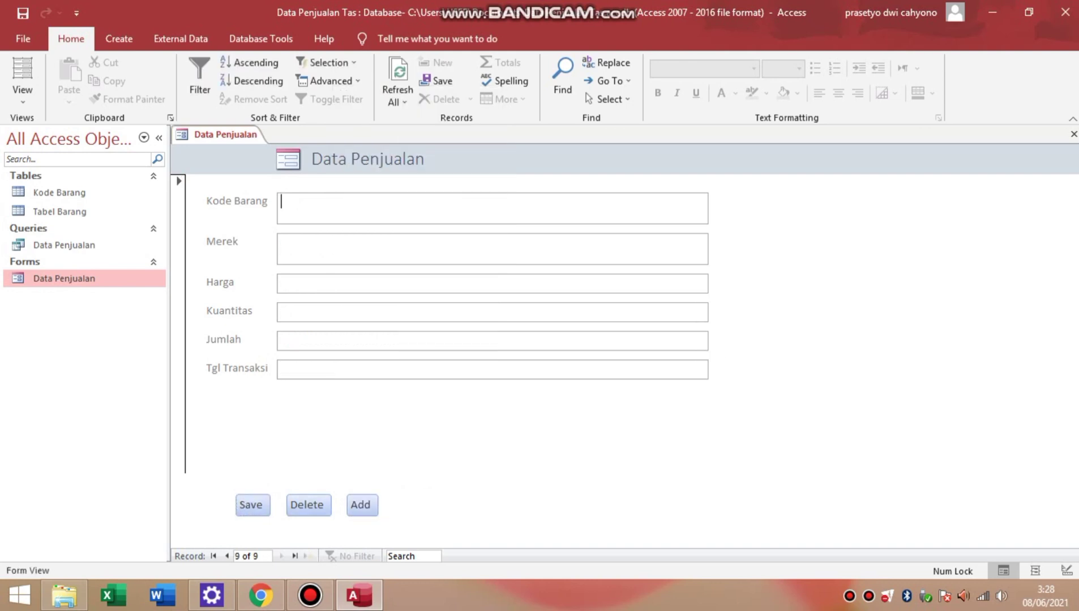
# Step: Enter Kode Barang 009 and Merek Marc Jacobs in the new record
pyautogui.write('009')
pyautogui.press('Tab')
pyautogui.press('capslock')
pyautogui.write('M')
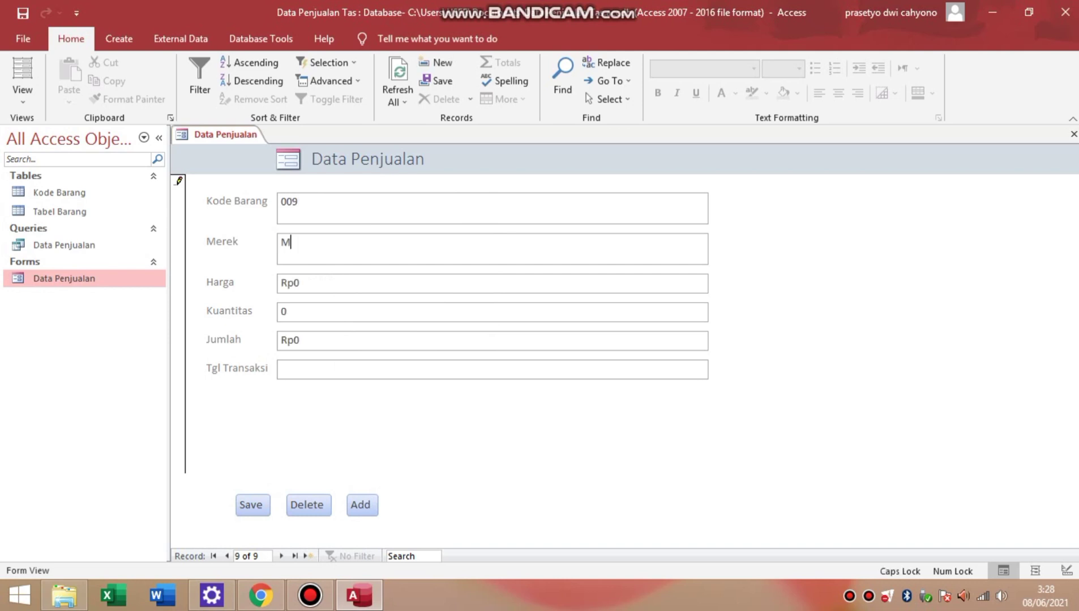
pyautogui.press('capslock')
pyautogui.write('arc')
pyautogui.press('capslock')
pyautogui.write('J')
pyautogui.press('capslock')
pyautogui.write('acobs')
# Step: Set the Marc Jacobs record's Harga to 9000000 and Kuantitas to 2
pyautogui.press('BackSpace')
pyautogui.write('9000000')
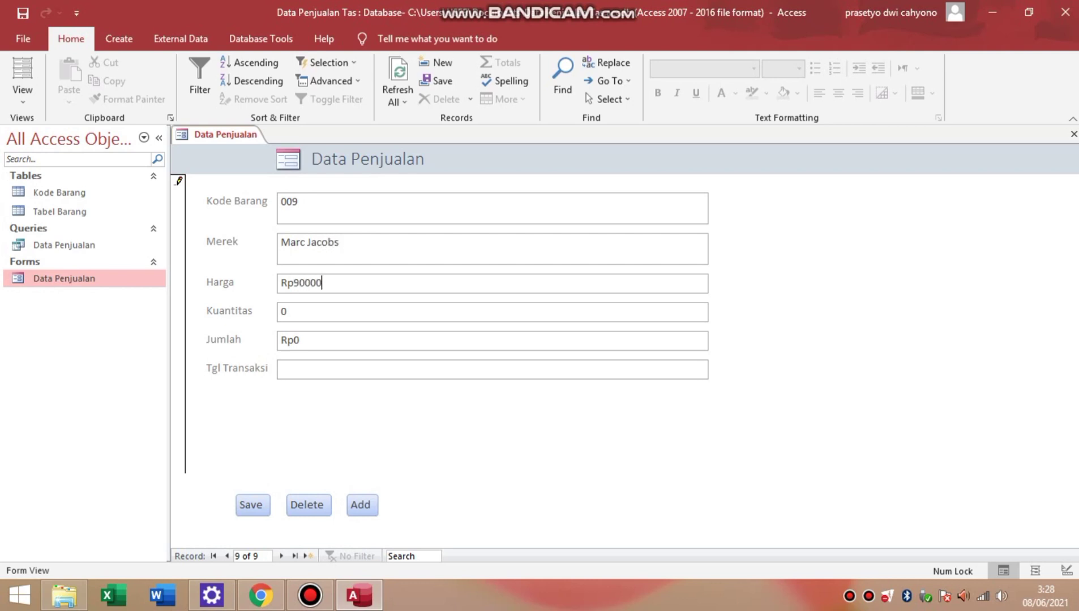
pyautogui.press('Tab')
pyautogui.press('BackSpace')
pyautogui.write('2')
# Step: Set the Marc Jacobs record's Tgl Transaksi to 9 June 2021 and save the record
pyautogui.press('Tab')
pyautogui.click(281, 369)
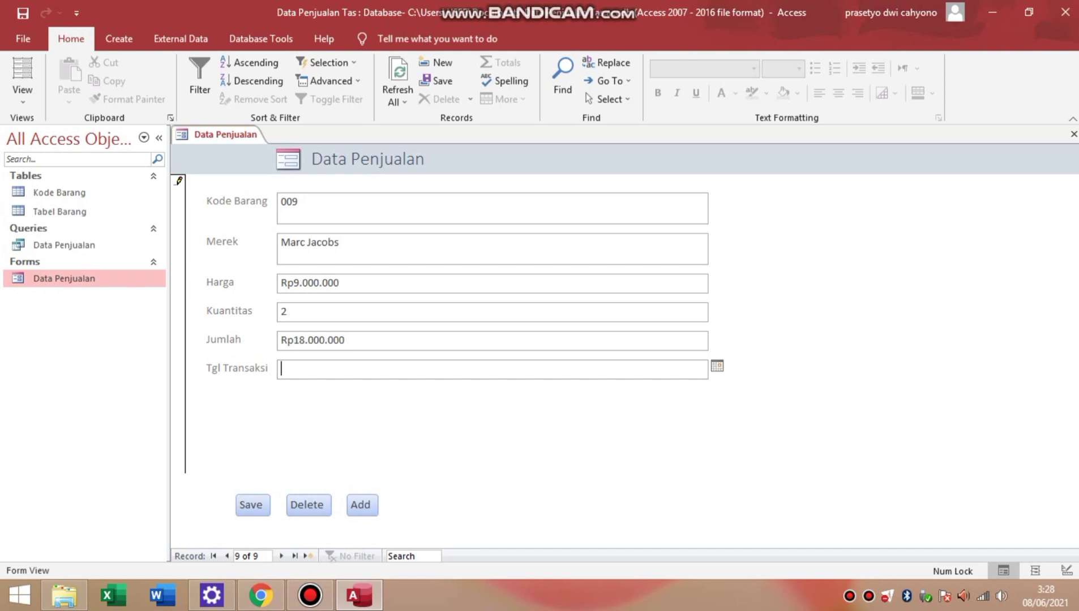
pyautogui.click(717, 365)
pyautogui.click(657, 425)
pyautogui.click(251, 504)
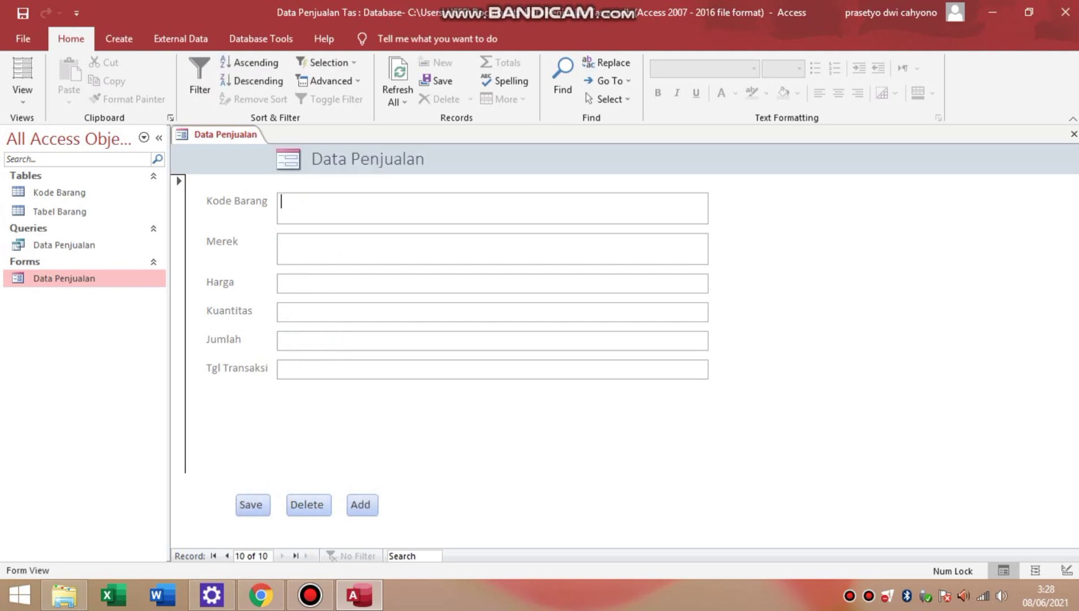
# Step: Enter Kode Barang 010 and Merek Long Champ in the new record
pyautogui.write('0120')
pyautogui.press('BackSpace')
pyautogui.press('BackSpace')
pyautogui.write('0')
pyautogui.press('Tab')
pyautogui.press('capslock')
pyautogui.write('L')
pyautogui.press('capslock')
pyautogui.write('ong')
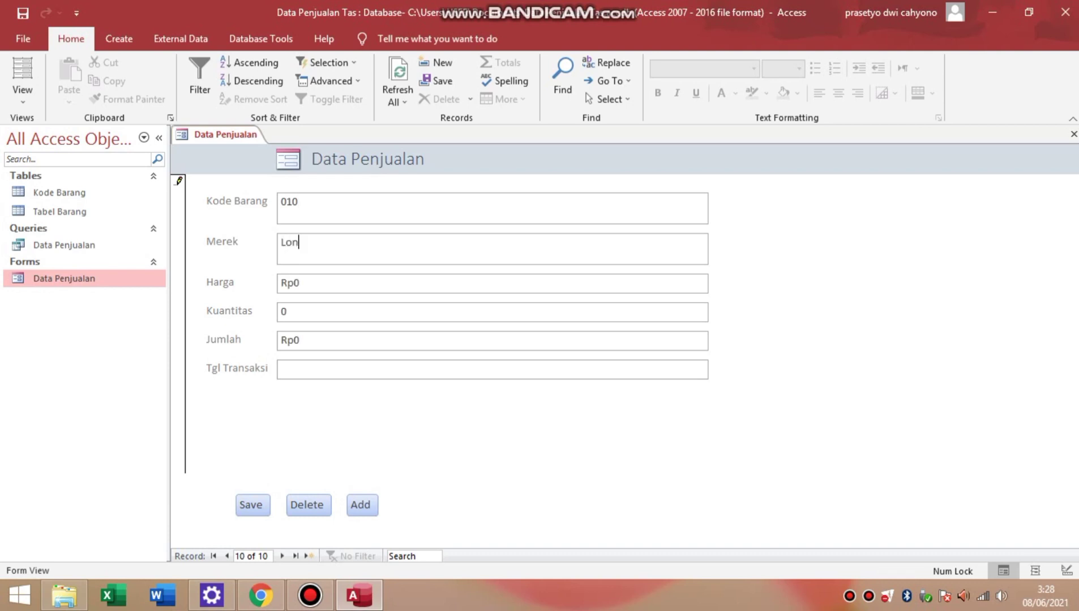
pyautogui.press('capslock')
pyautogui.write('C')
pyautogui.press('capslock')
pyautogui.write('hamp')
# Step: Set the Long Champ record's Harga to 8000000 and Kuantitas to 2
pyautogui.press('BackSpace')
pyautogui.write('8000000')
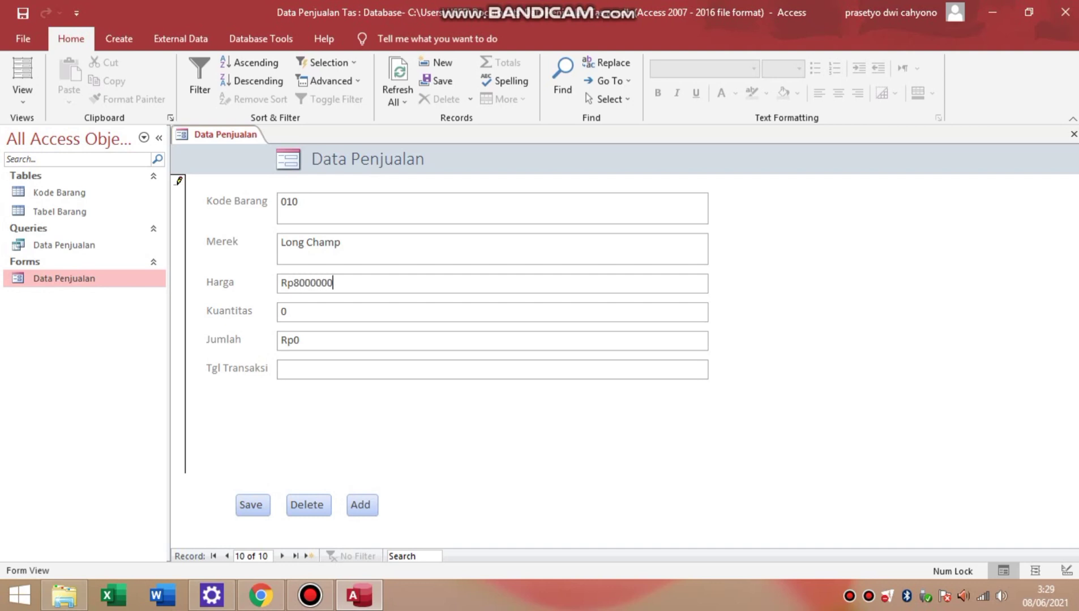
pyautogui.click(287, 312)
pyautogui.press('BackSpace')
pyautogui.write('2')
# Step: Set the Long Champ record's Tgl Transaksi to 10/06/2021, save the record and add a blank one
pyautogui.click(319, 341)
pyautogui.press('Tab')
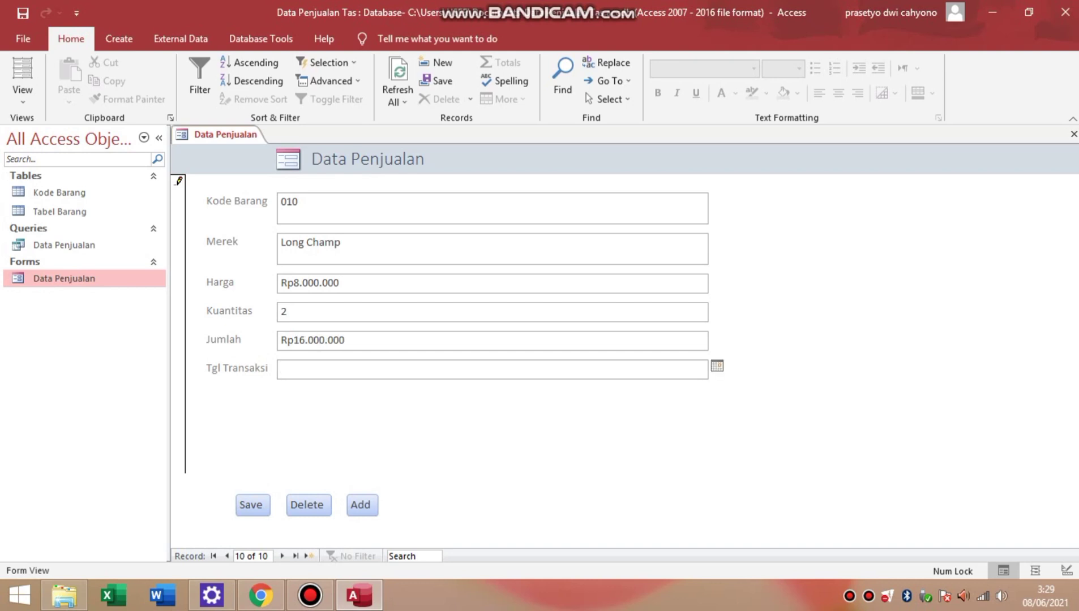
pyautogui.click(716, 366)
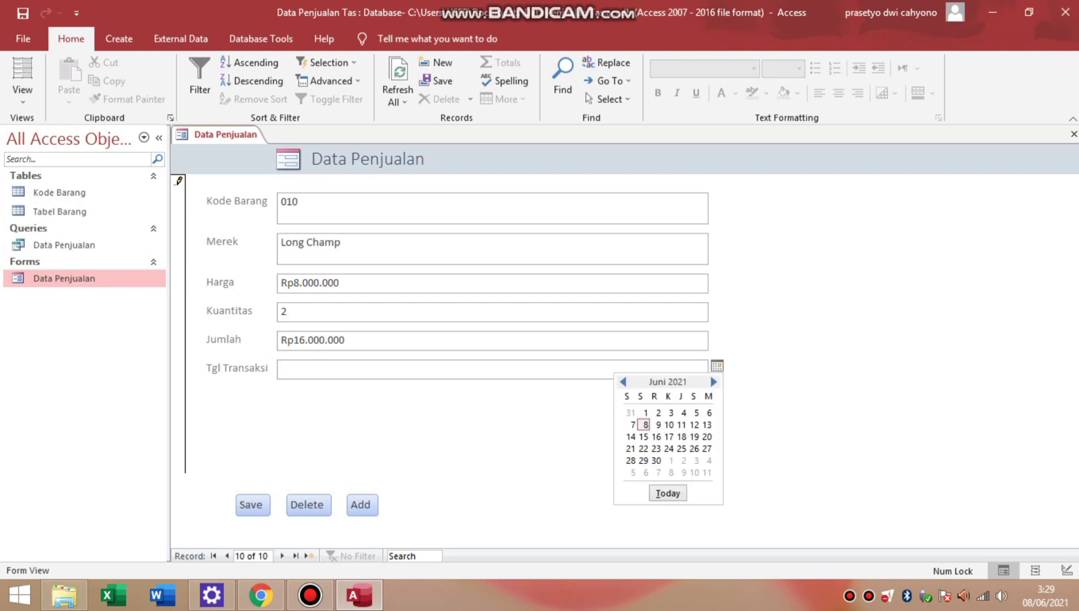
pyautogui.click(669, 424)
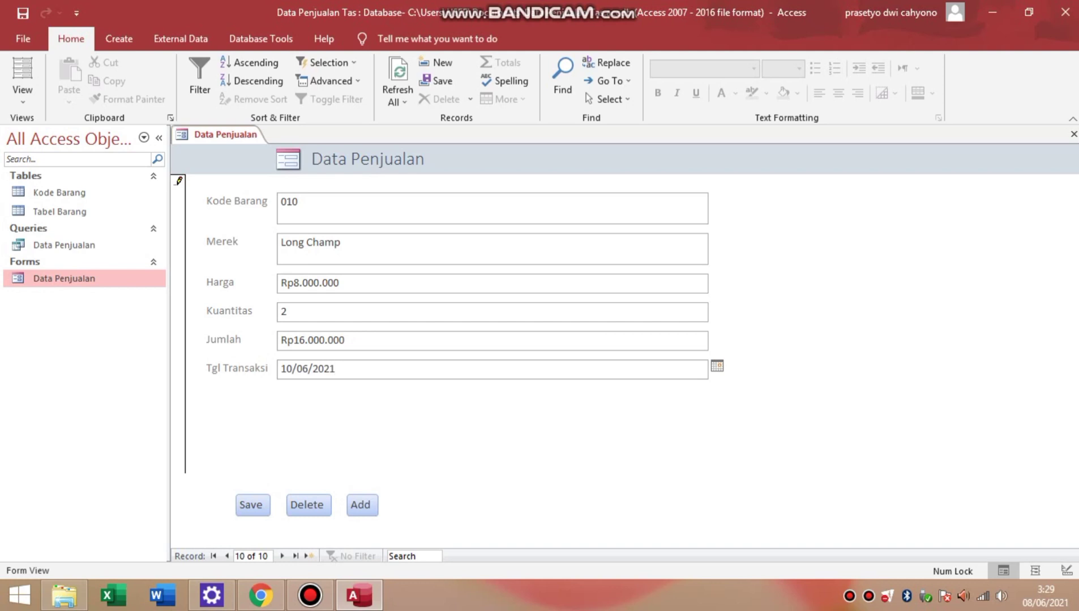
pyautogui.click(250, 505)
pyautogui.click(360, 505)
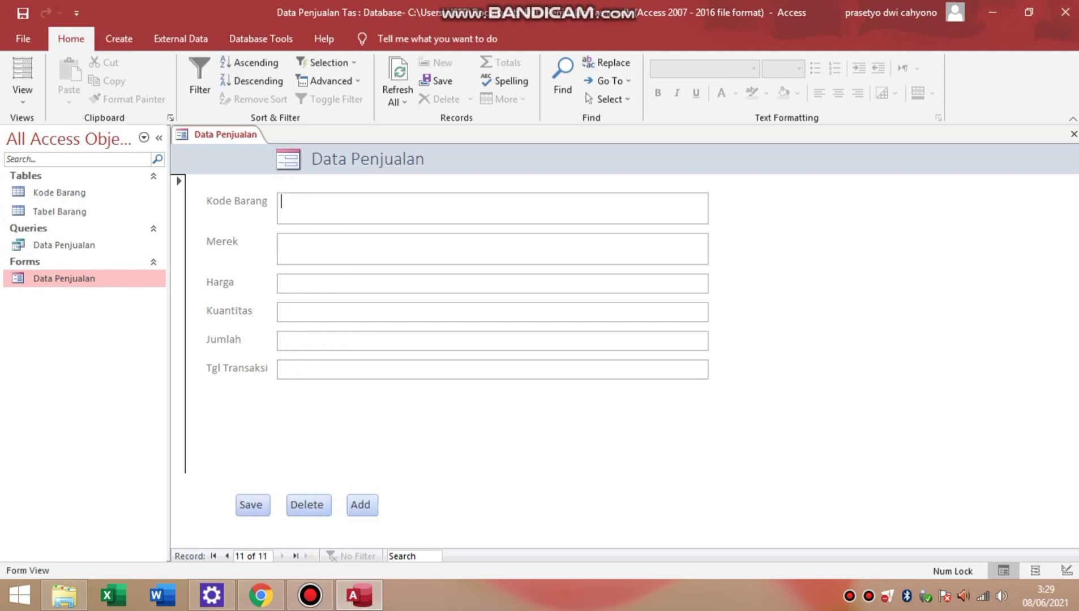
# Step: Open the Tabel Barang table and the Data Penjualan query to check the entered sales records
pyautogui.doubleClick(60, 211)
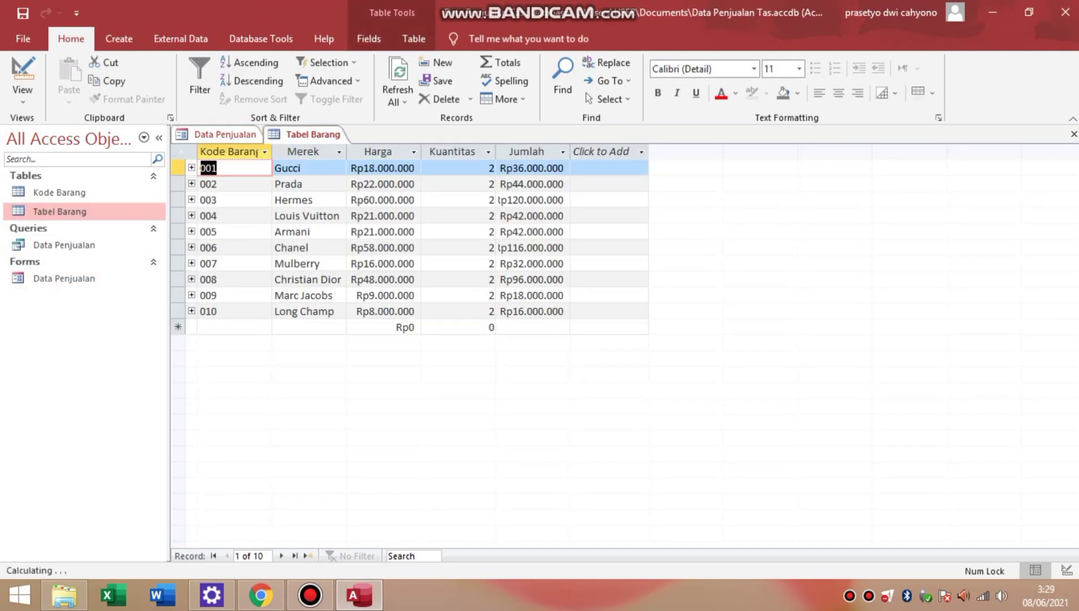
pyautogui.click(63, 245)
pyautogui.press('Return')
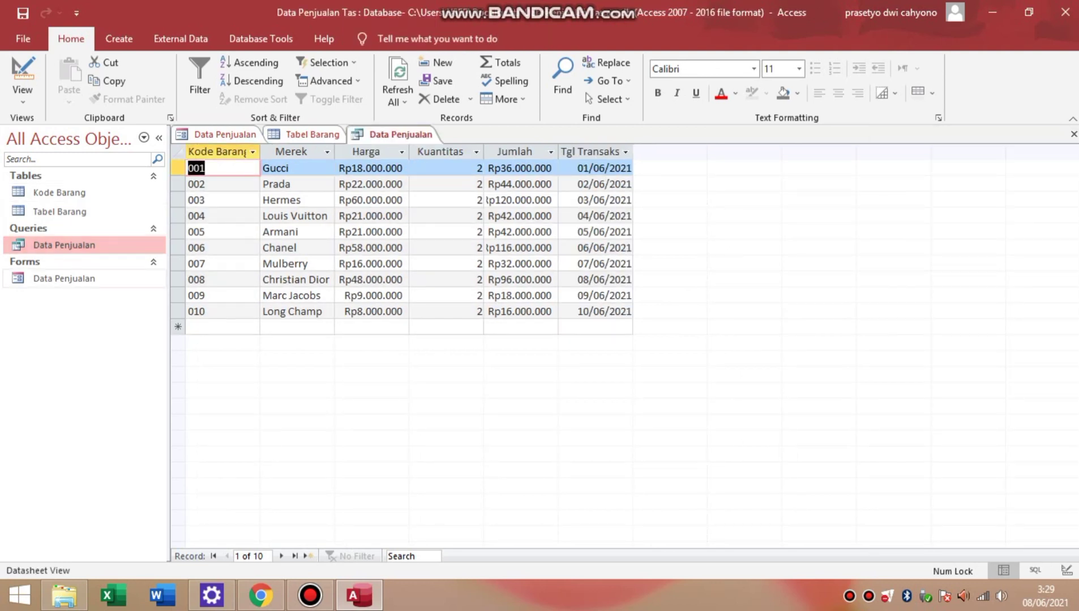
# Step: Create a Data Penjualan report from the sales data and close its property sheet
pyautogui.click(64, 278)
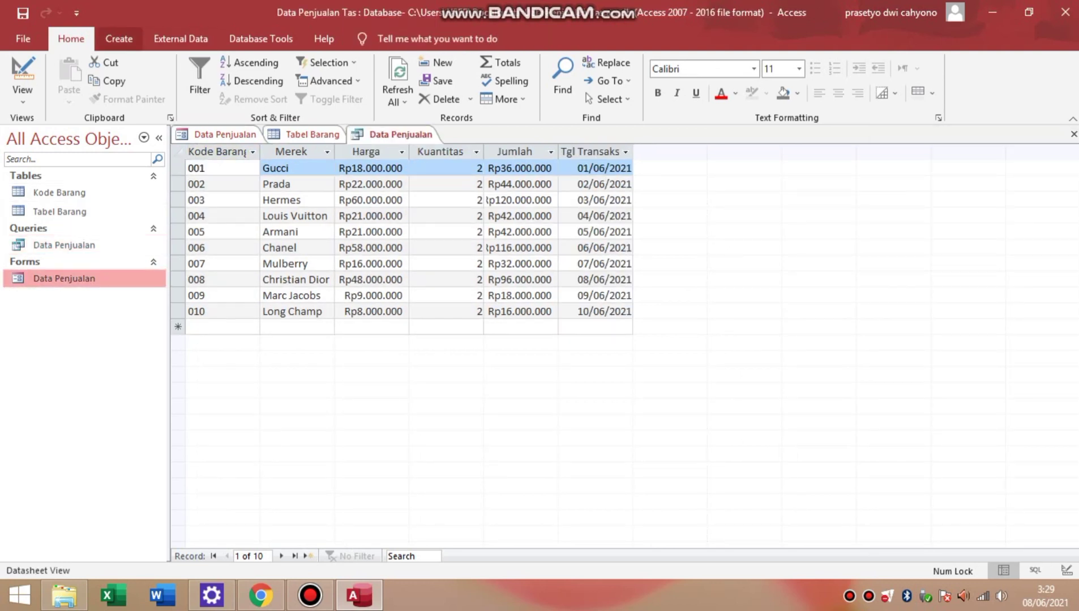
pyautogui.click(119, 39)
pyautogui.click(181, 39)
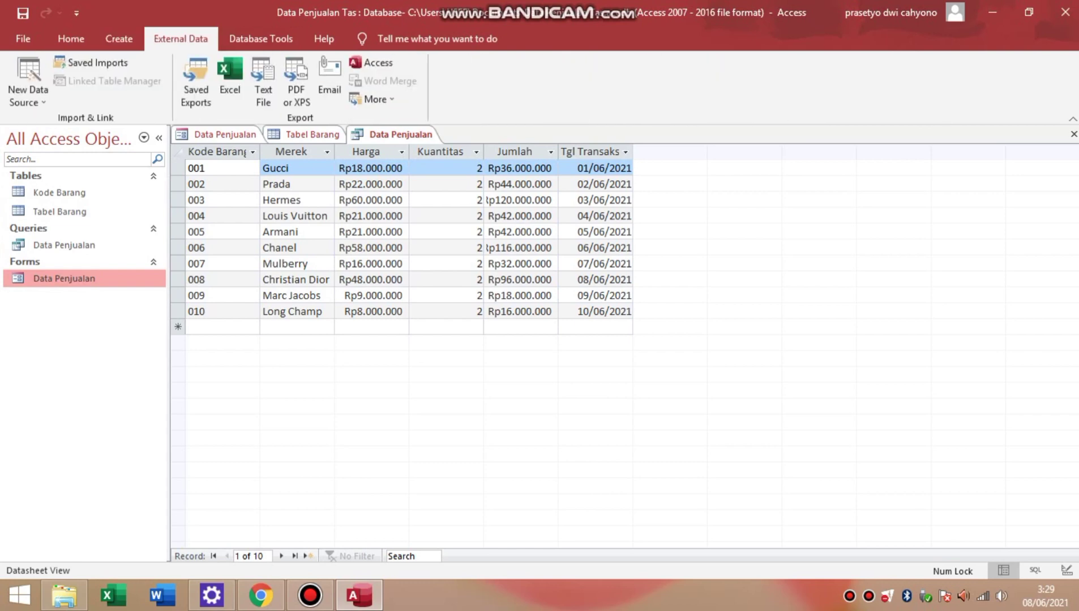
pyautogui.click(119, 38)
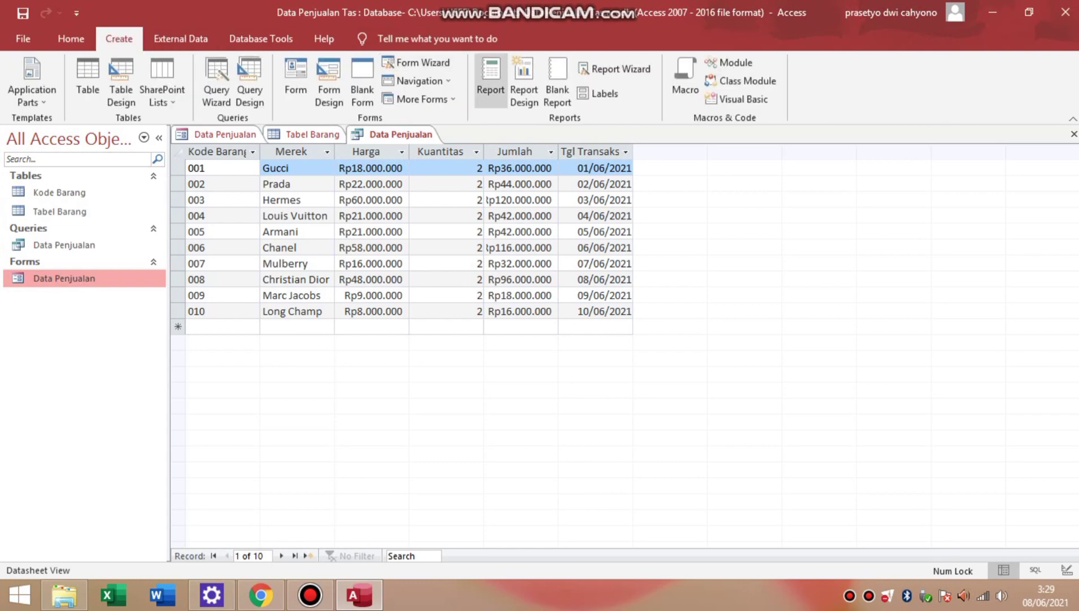
pyautogui.click(490, 80)
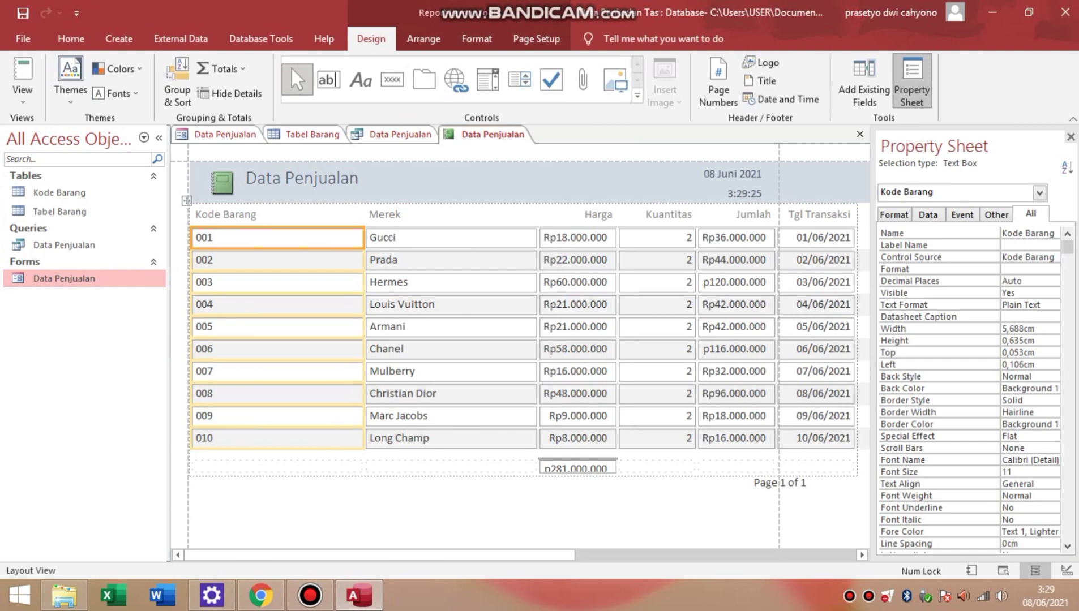
pyautogui.click(1071, 137)
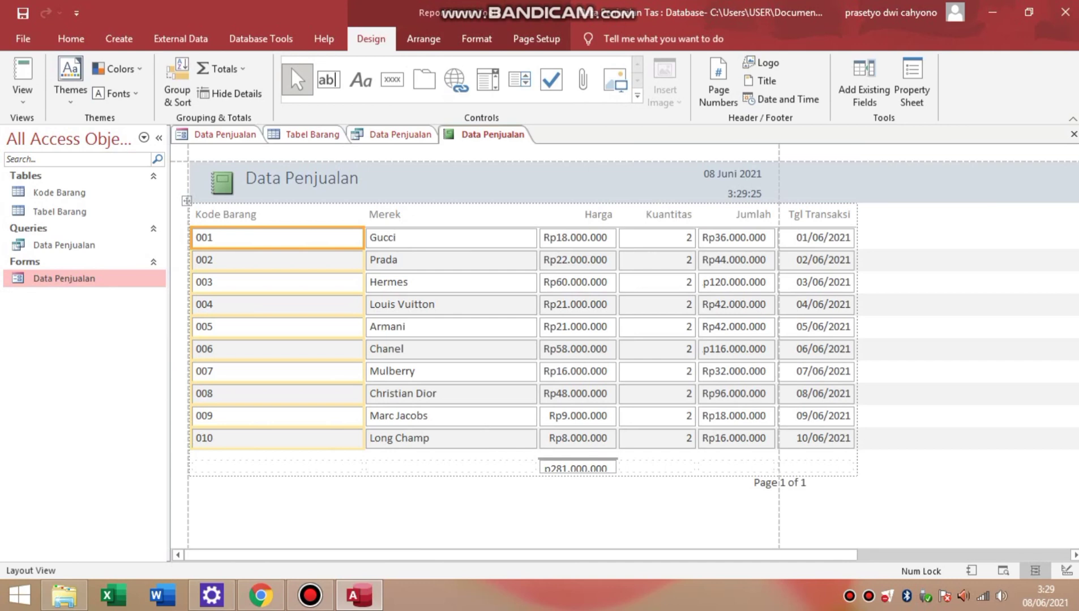
# Step: Narrow the report's Kode Barang column to about half its width so the columns fit on the page
pyautogui.click(276, 215)
pyautogui.moveTo(364, 215); pyautogui.dragTo(345, 215)
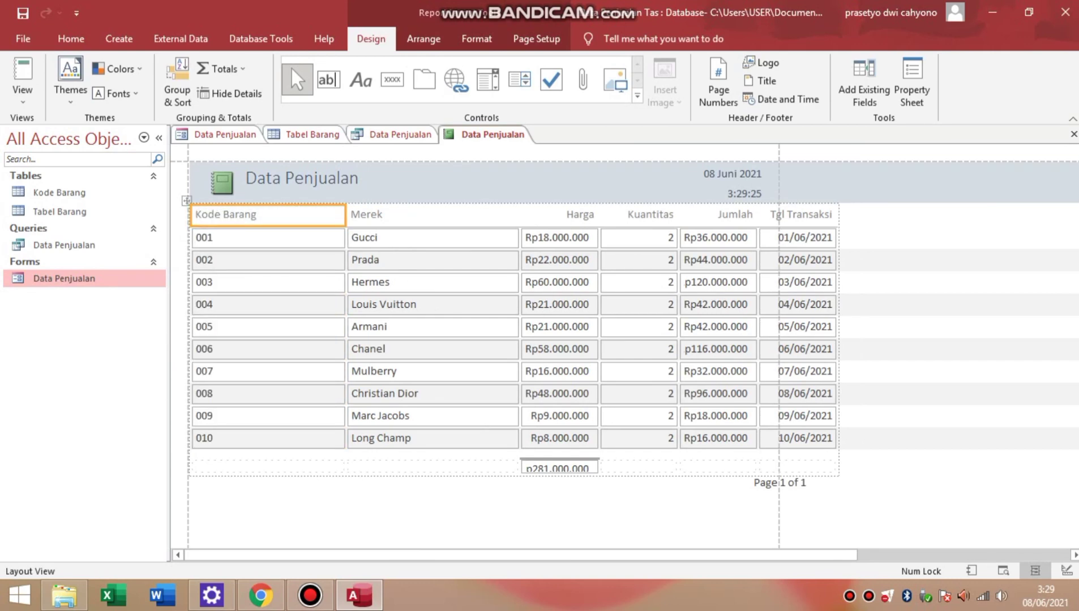
pyautogui.hotkey('shift', 'Left')
pyautogui.hotkey('shift', 'Left')
pyautogui.hotkey('shift', 'Left')
pyautogui.hotkey('shift', 'Left')
pyautogui.hotkey('shift', 'Left')
pyautogui.hotkey('shift', 'Left')
pyautogui.hotkey('shift', 'Left')
pyautogui.hotkey('shift', 'Left')
pyautogui.hotkey('shift', 'Left')
pyautogui.hotkey('shift', 'Left')
pyautogui.hotkey('shift', 'Left')
pyautogui.hotkey('shift', 'Left')
pyautogui.hotkey('shift', 'Left')
pyautogui.hotkey('shift', 'Left')
pyautogui.hotkey('shift', 'Left')
pyautogui.hotkey('shift', 'Left')
pyautogui.hotkey('shift', 'Left')
pyautogui.hotkey('shift', 'Left')
pyautogui.hotkey('shift', 'Left')
pyautogui.hotkey('shift', 'Left')
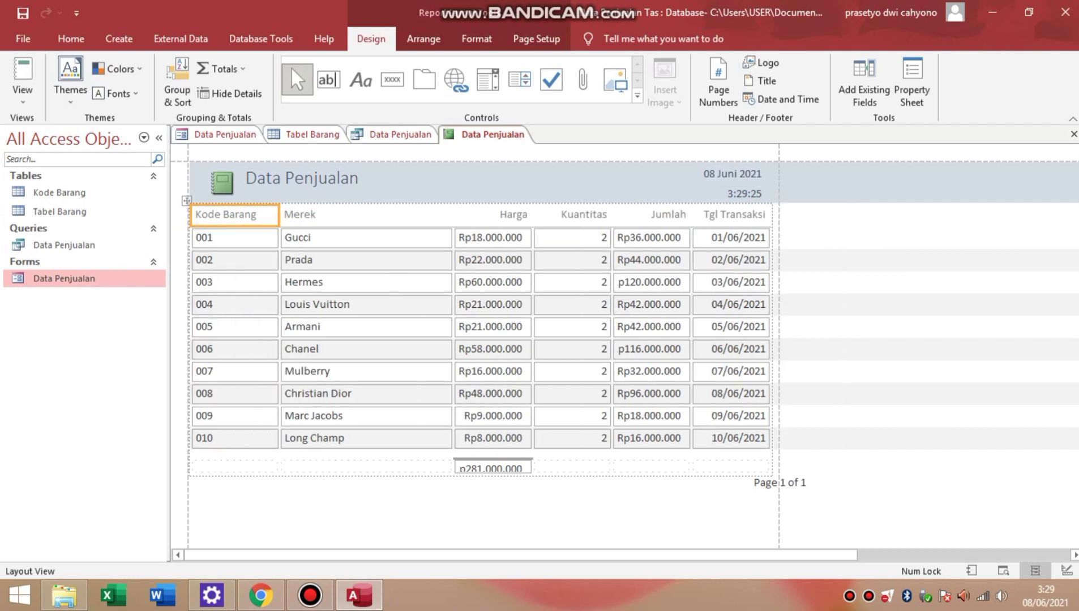
# Step: Narrow the report's Merek column to just wider than the longest brand name
pyautogui.press('Right')
pyautogui.hotkey('shift', 'Left')
pyautogui.hotkey('shift', 'Left')
pyautogui.hotkey('shift', 'Left')
pyautogui.hotkey('shift', 'Left')
pyautogui.hotkey('shift', 'Left')
pyautogui.hotkey('shift', 'Left')
pyautogui.hotkey('shift', 'Left')
pyautogui.hotkey('shift', 'Left')
pyautogui.hotkey('shift', 'Left')
pyautogui.hotkey('shift', 'Left')
pyautogui.hotkey('shift', 'Left')
pyautogui.hotkey('shift', 'Left')
pyautogui.hotkey('shift', 'Left')
pyautogui.hotkey('shift', 'Left')
pyautogui.hotkey('shift', 'Left')
pyautogui.hotkey('shift', 'Left')
pyautogui.hotkey('shift', 'Left')
pyautogui.hotkey('shift', 'Left')
pyautogui.hotkey('shift', 'Left')
pyautogui.hotkey('shift', 'Left')
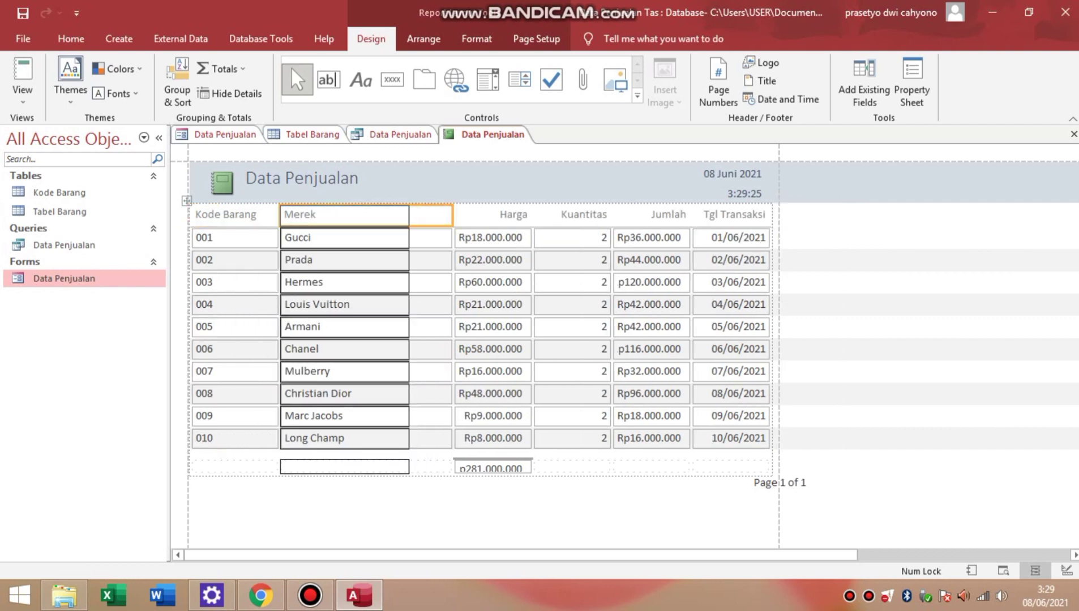
# Step: Narrow the report's Harga column slightly and shrink the Kuantitas column to the width of its heading
pyautogui.press('Right')
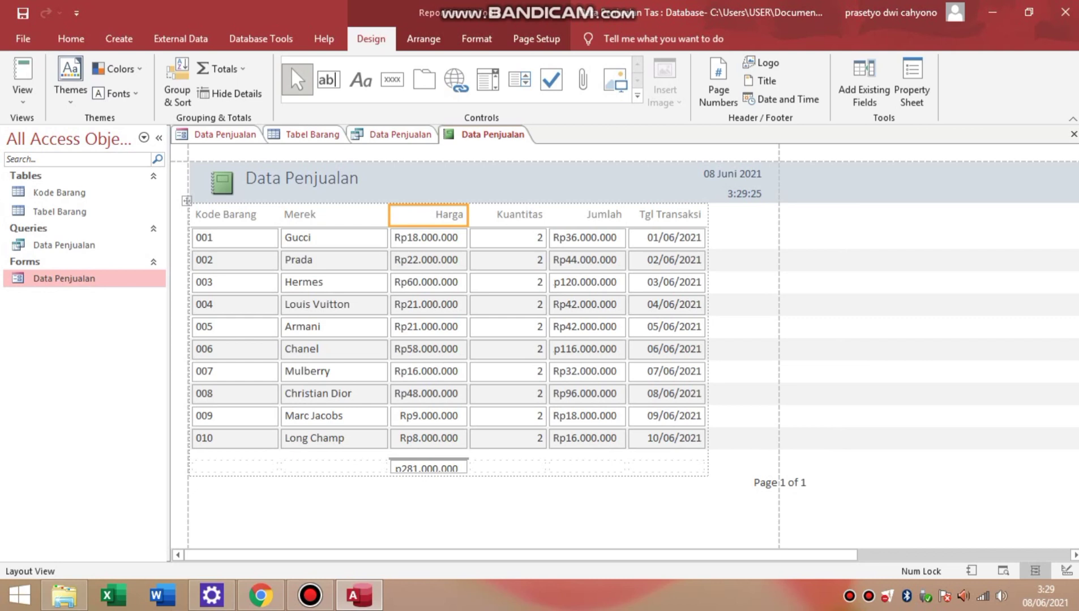
pyautogui.hotkey('shift', 'Left')
pyautogui.hotkey('shift', 'Left')
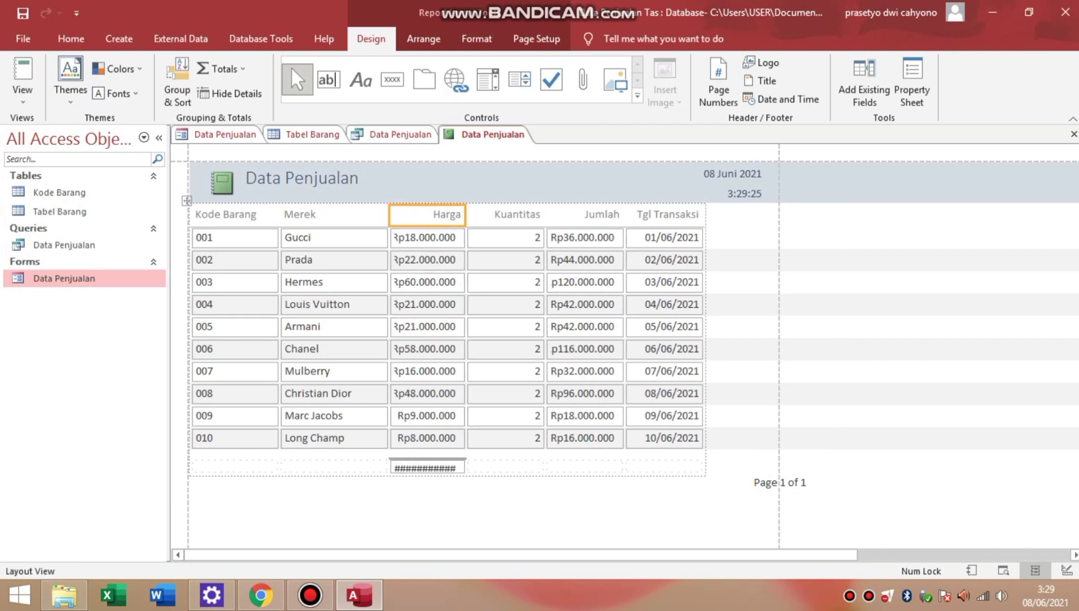
pyautogui.press('Right')
pyautogui.hotkey('shift', 'Left')
pyautogui.hotkey('shift', 'Left')
pyautogui.hotkey('shift', 'Left')
pyautogui.hotkey('shift', 'Left')
pyautogui.hotkey('shift', 'Left')
pyautogui.hotkey('shift', 'Left')
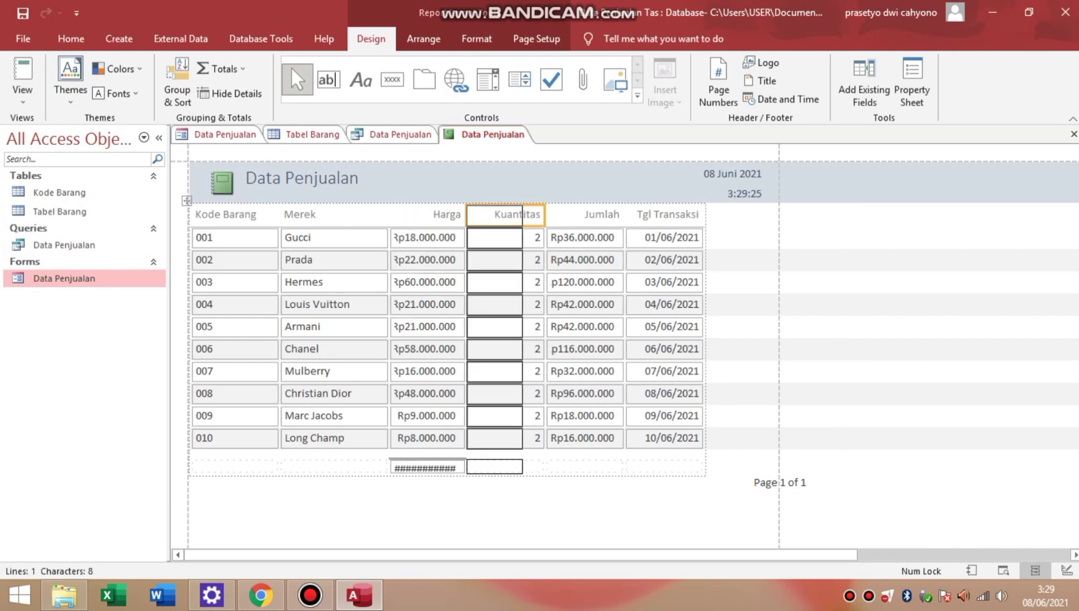
pyautogui.press('Right')
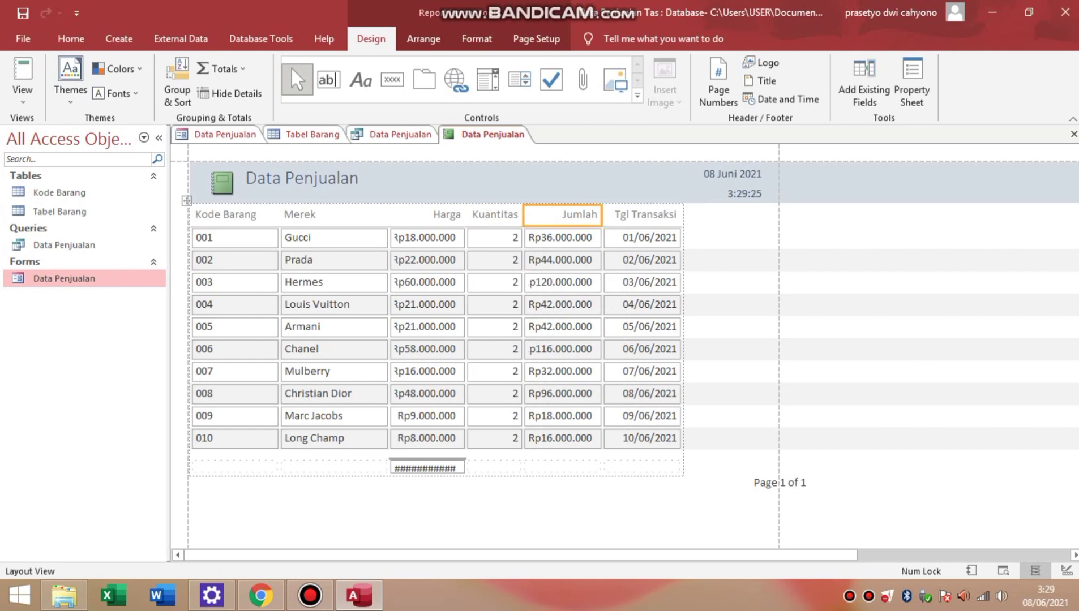
pyautogui.click(367, 183)
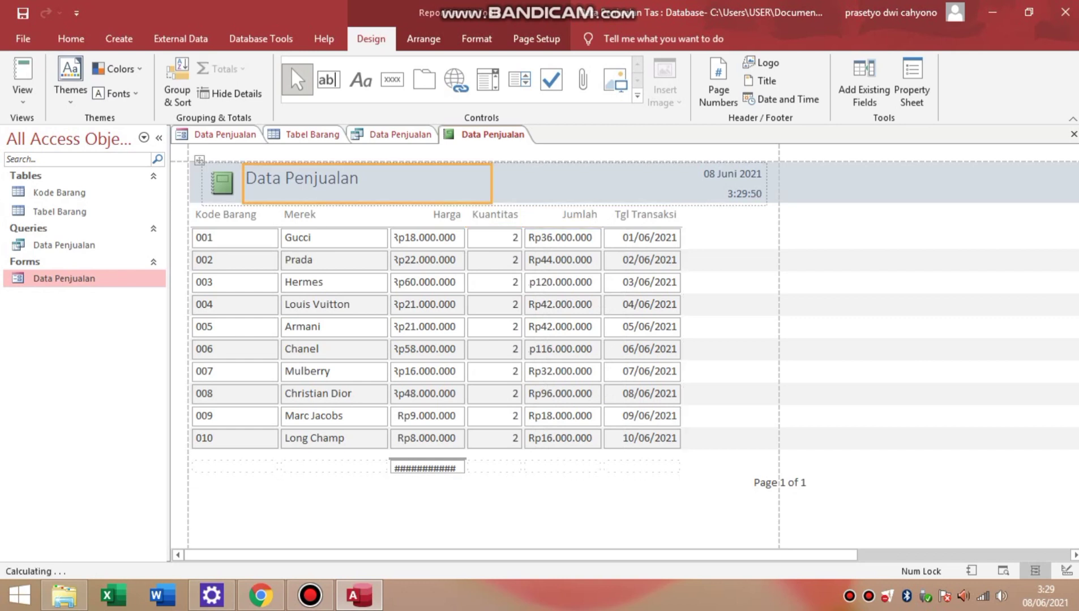
pyautogui.press('F2')
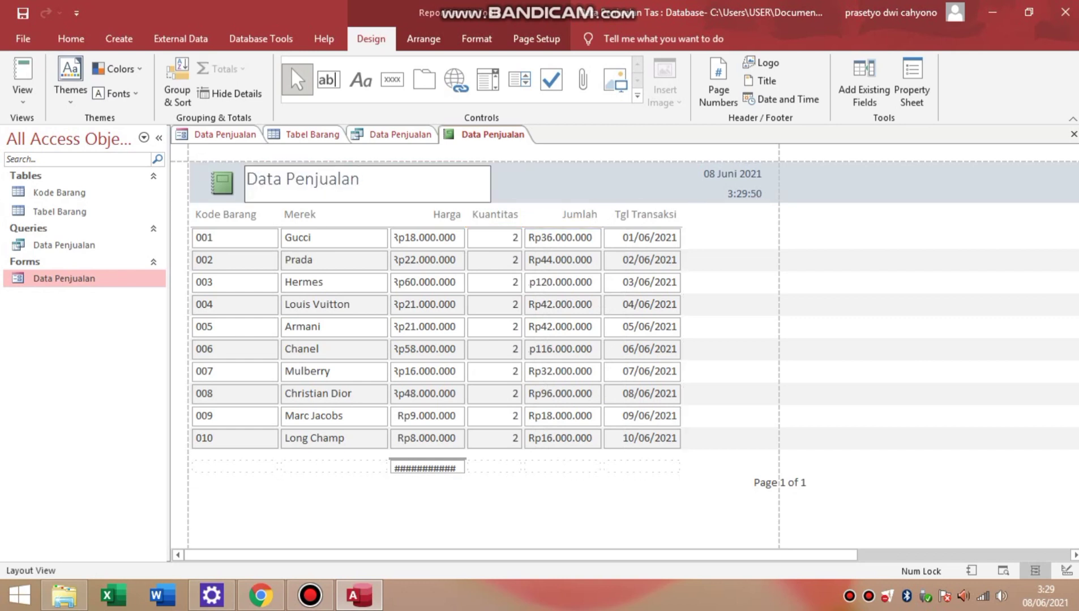
pyautogui.rightClick(581, 194)
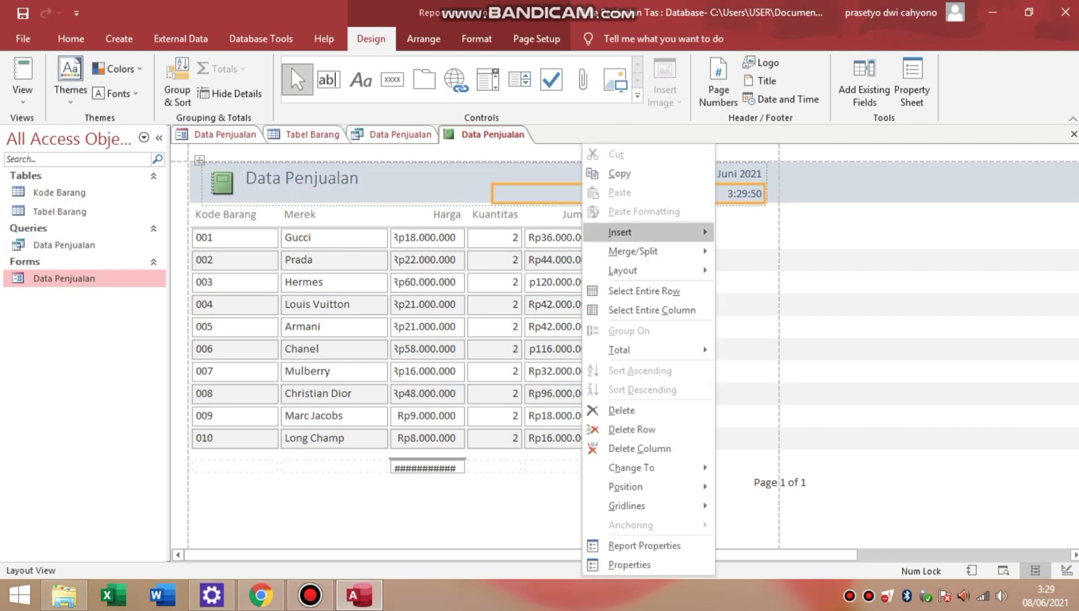
pyautogui.press('Escape')
pyautogui.click(427, 467)
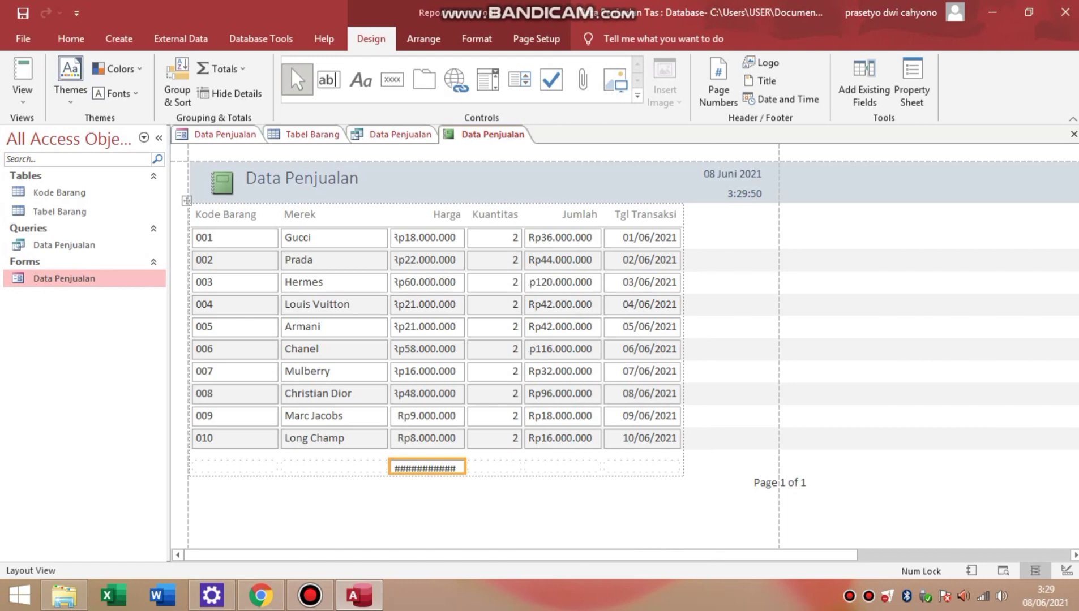
# Step: Widen the report's Harga column so its prices and total fit fully
pyautogui.click(427, 215)
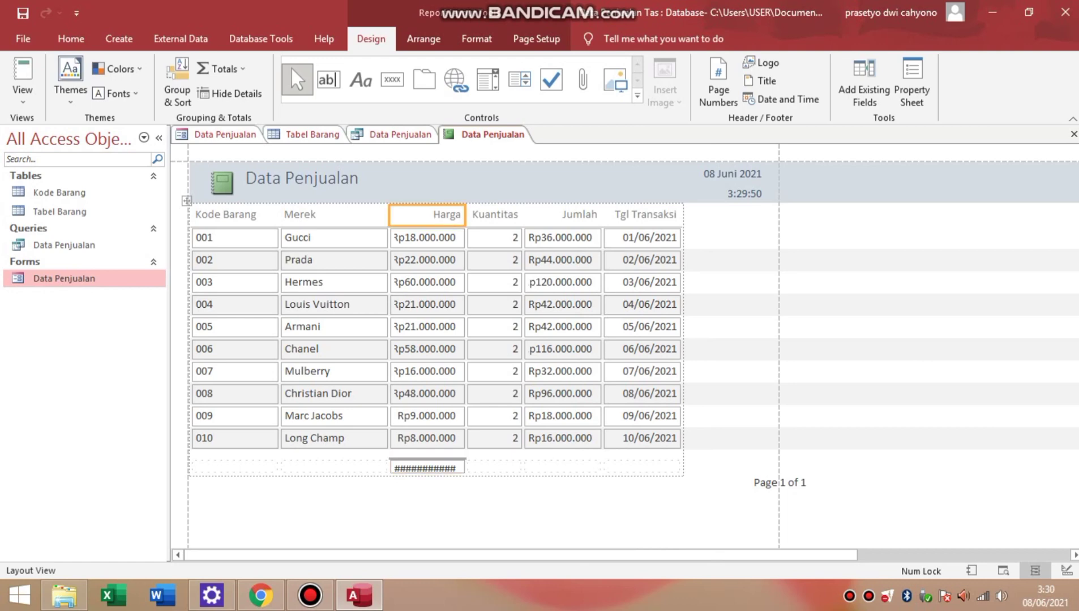
pyautogui.moveTo(465, 215); pyautogui.dragTo(490, 215)
pyautogui.rightClick(490, 214)
pyautogui.press('Escape')
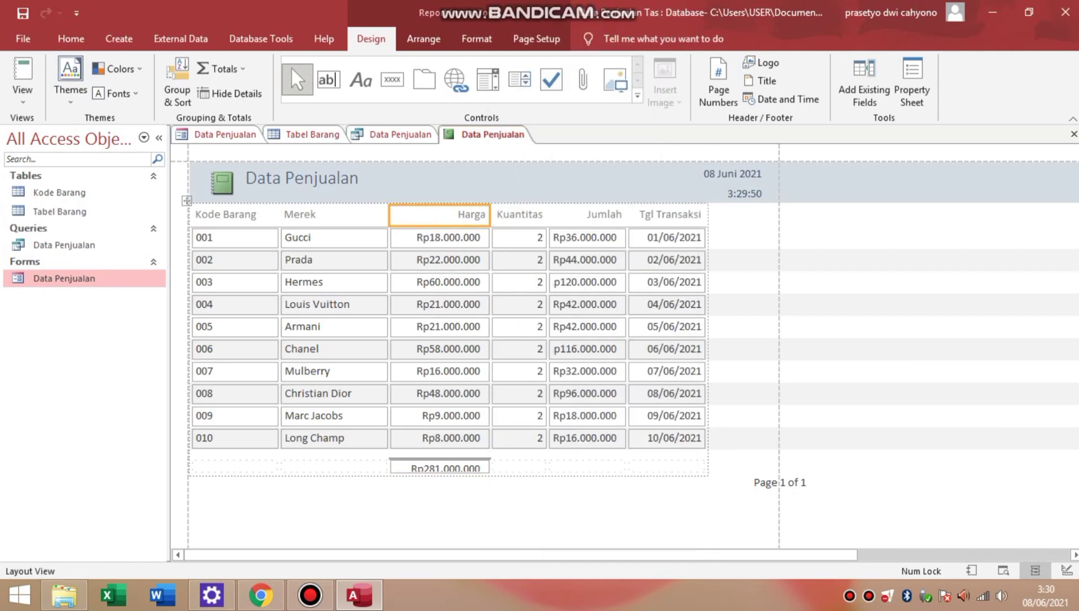
# Step: Increase the height of the total box under the Harga column to fit the whole amount
pyautogui.click(439, 467)
pyautogui.moveTo(440, 459); pyautogui.dragTo(440, 453)
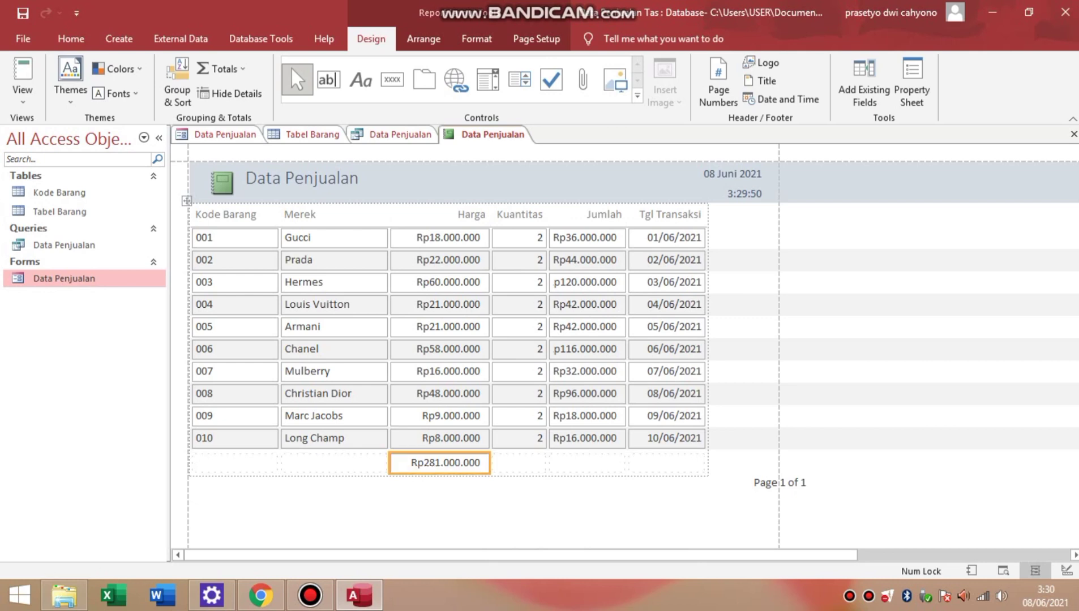
pyautogui.press('Escape')
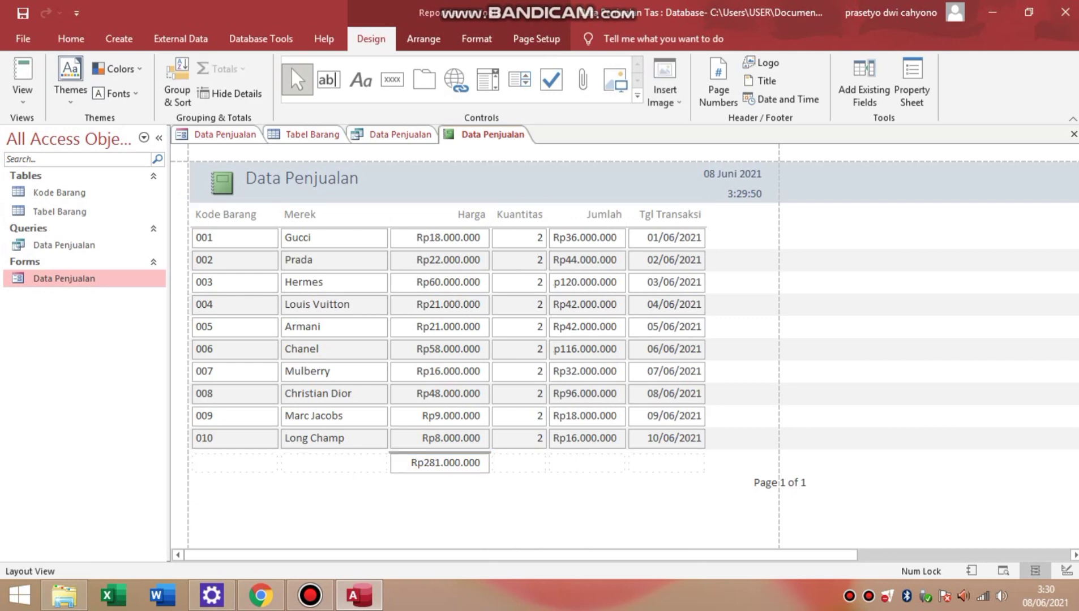
# Step: Widen the report's Kuantitas column slightly
pyautogui.click(519, 214)
pyautogui.moveTo(547, 214); pyautogui.dragTo(559, 214)
pyautogui.rightClick(583, 214)
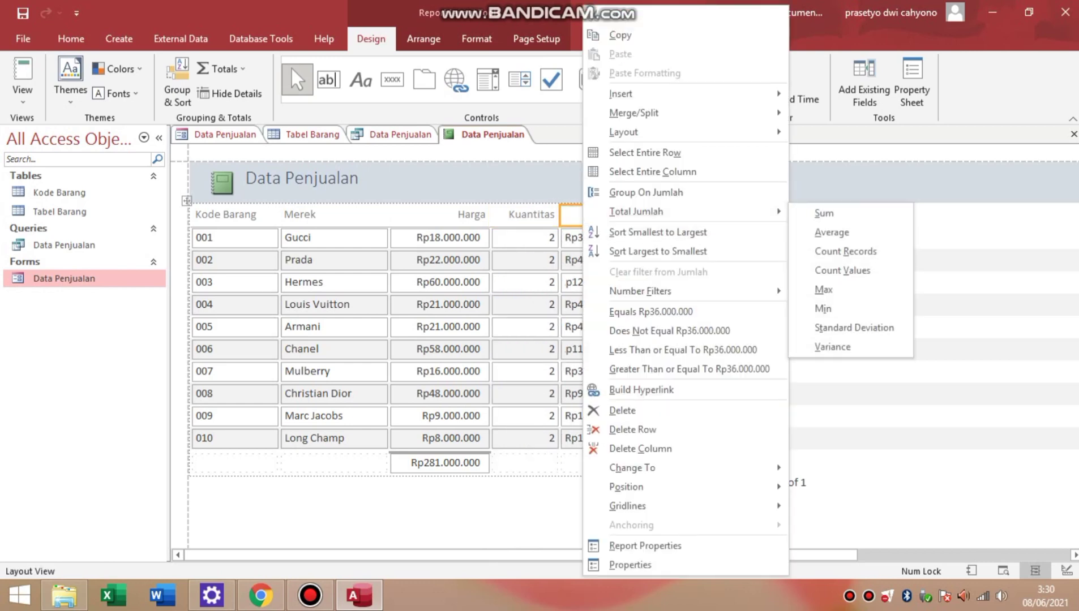
pyautogui.press('Escape')
pyautogui.click(309, 595)
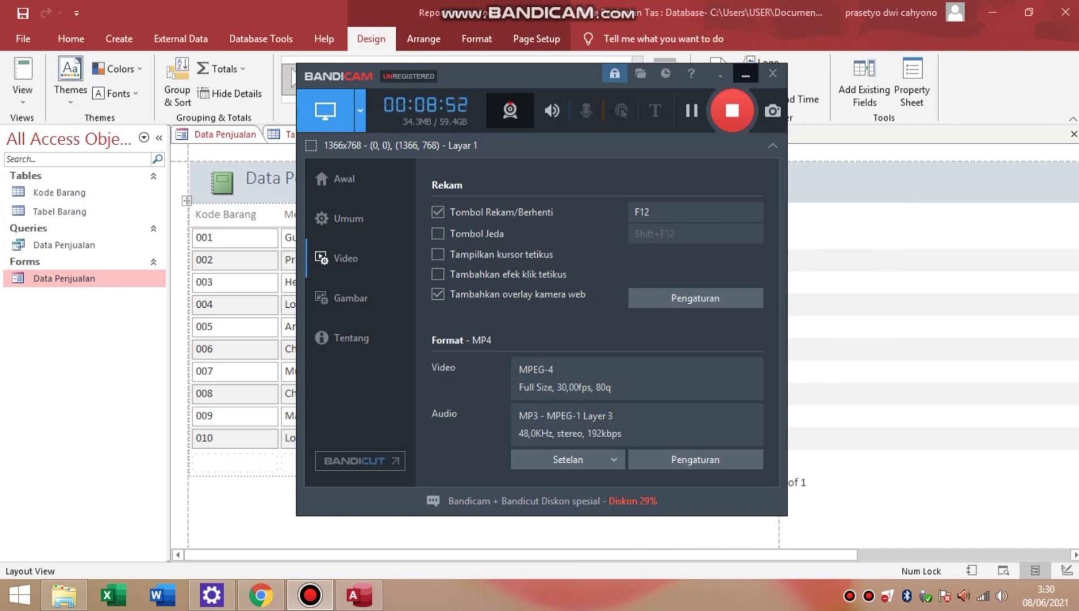
pyautogui.click(745, 74)
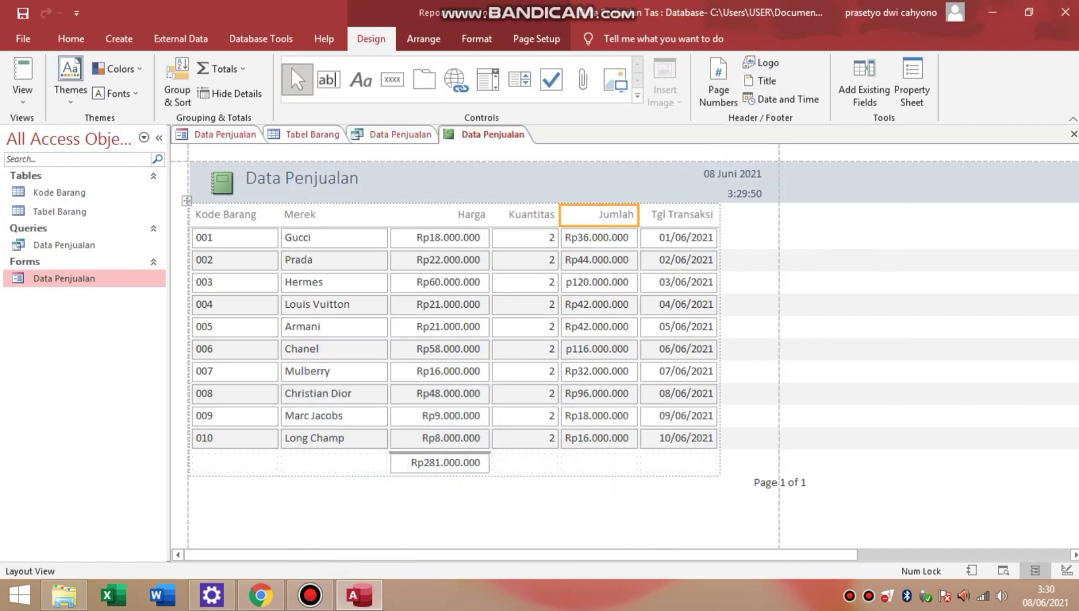
pyautogui.press('Escape')
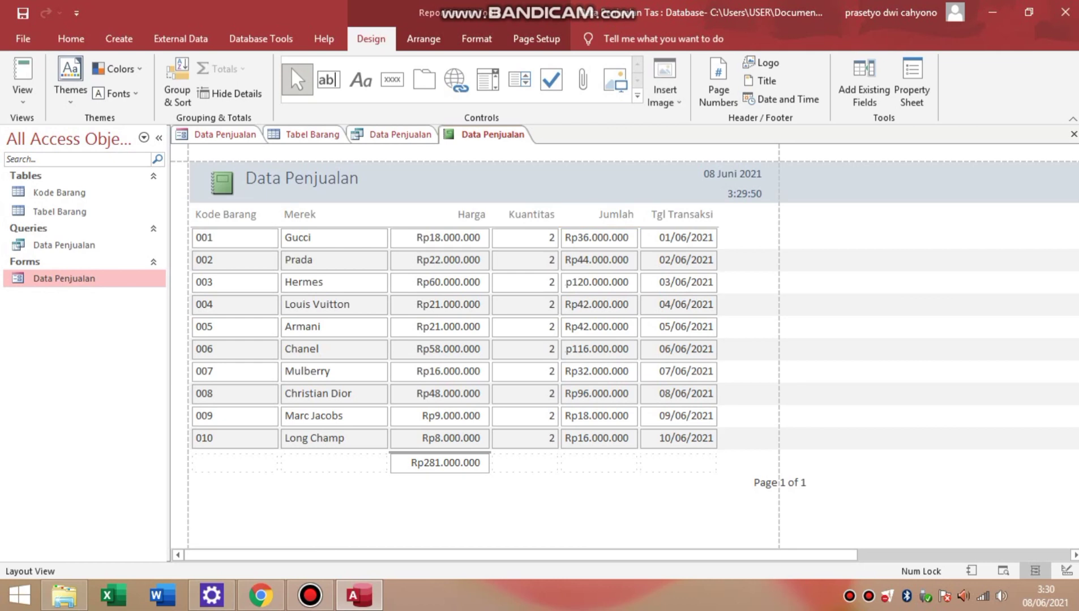
pyautogui.moveTo(310, 595)
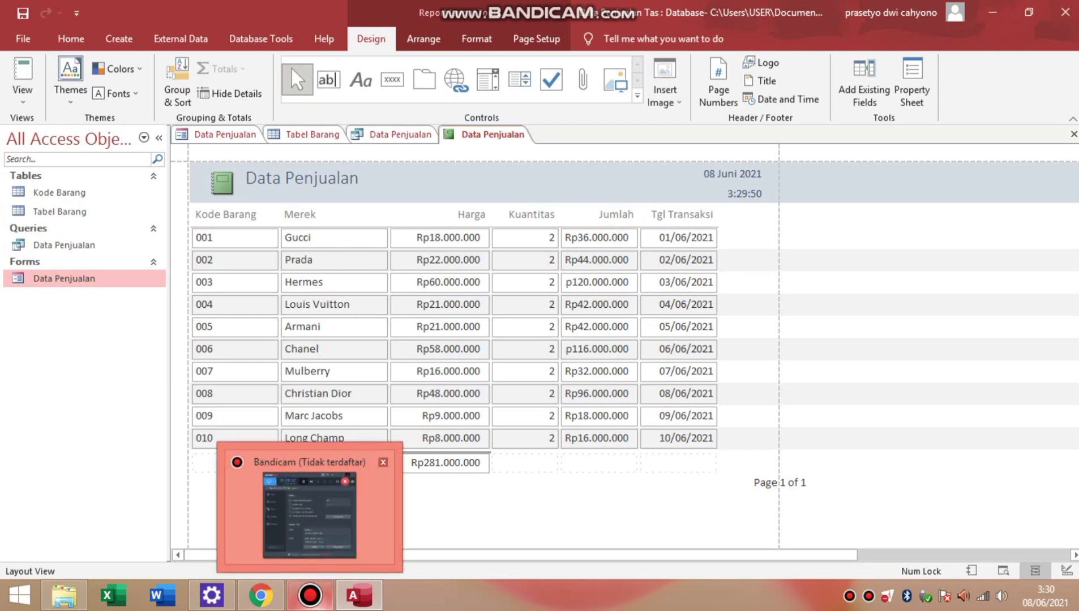